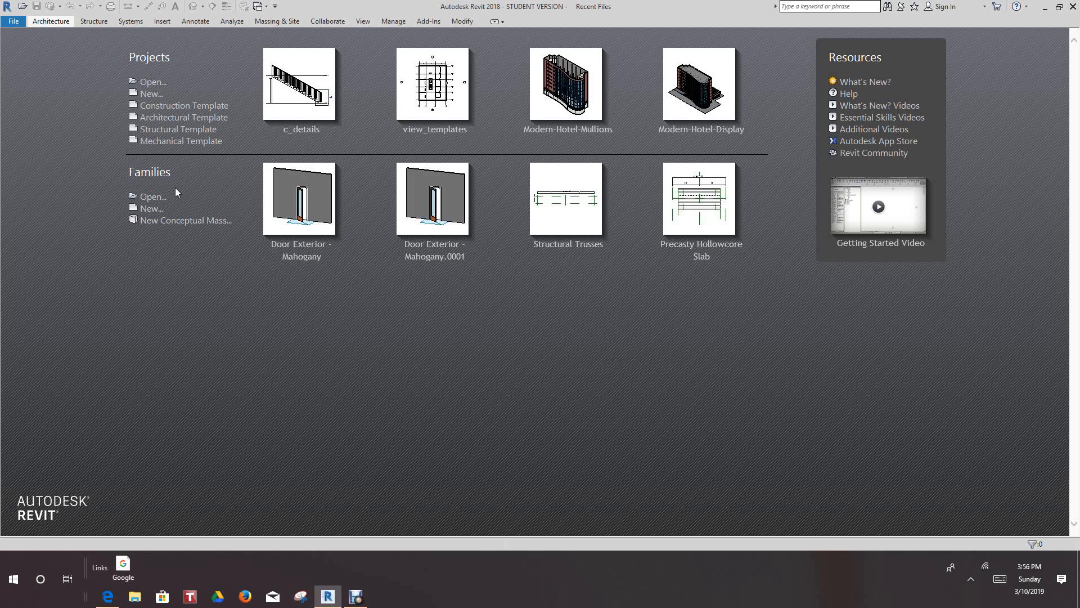
# - Create a new family from the generic Profile.rft template
pyautogui.click(150, 209)
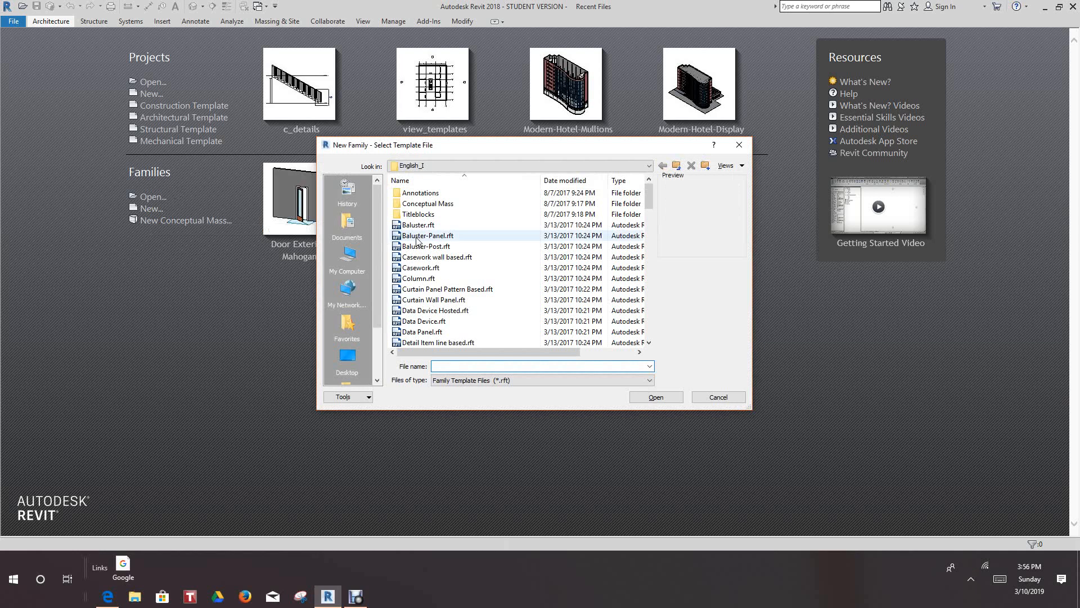
pyautogui.scroll(-6, 433, 264)
pyautogui.scroll(-8, 441, 283)
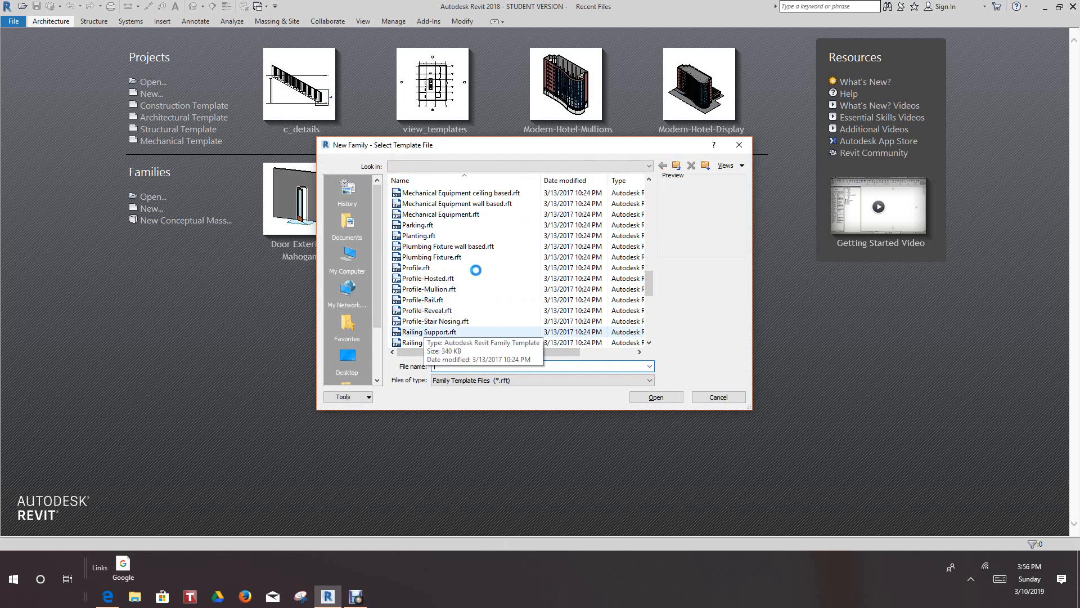
pyautogui.scroll(-2, 458, 316)
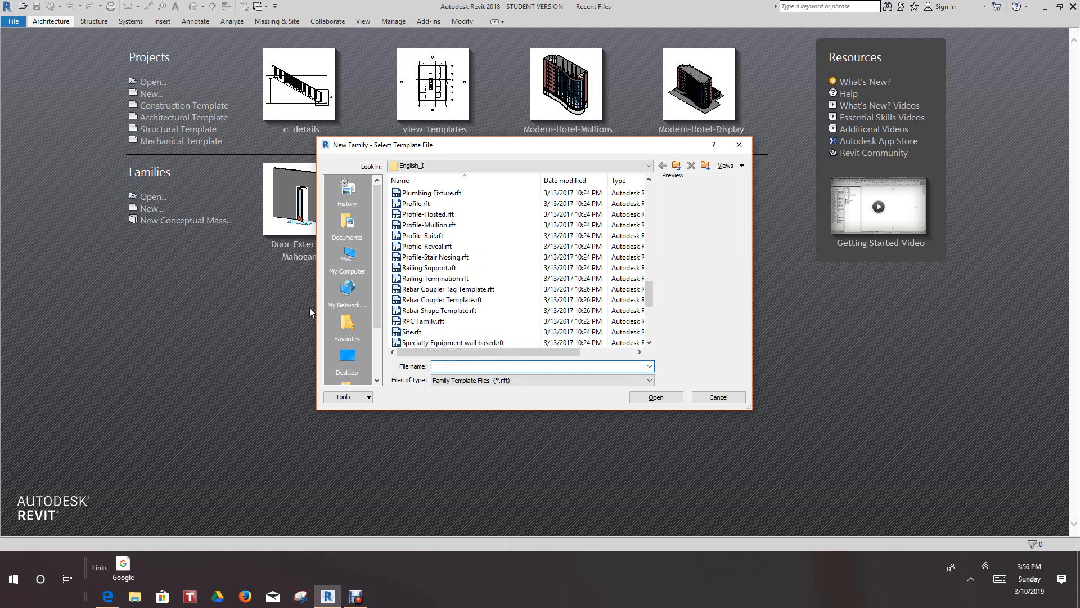
pyautogui.scroll(1, 461, 290)
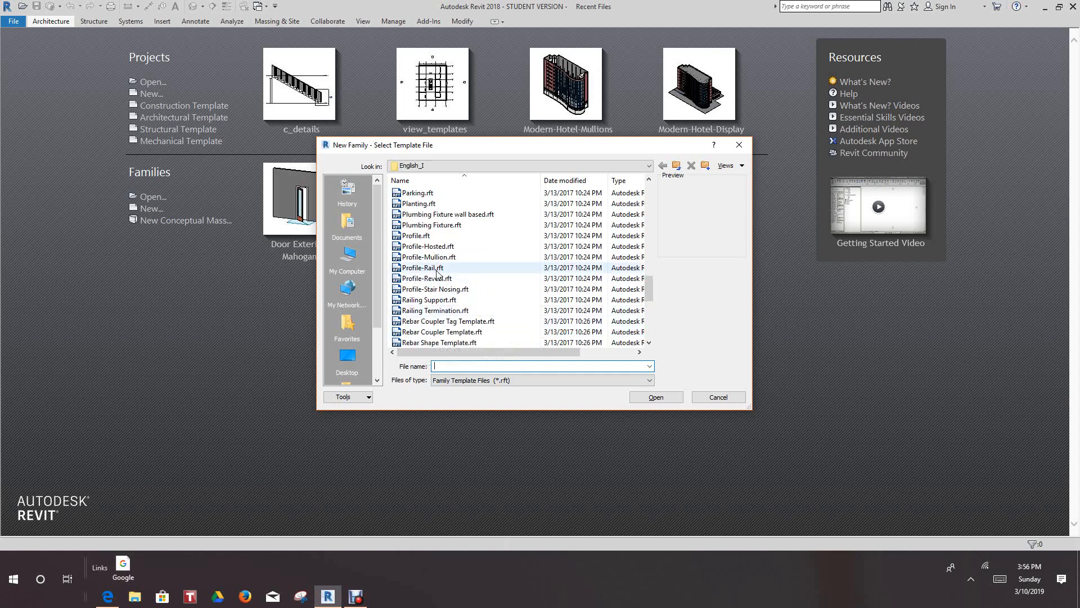
pyautogui.click(413, 237)
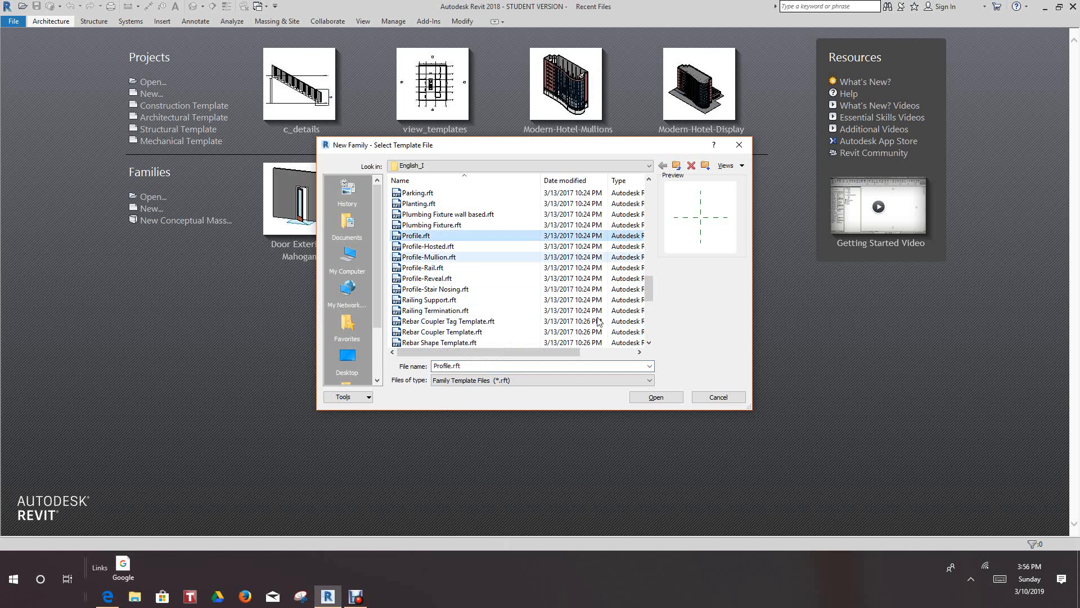
pyautogui.click(656, 397)
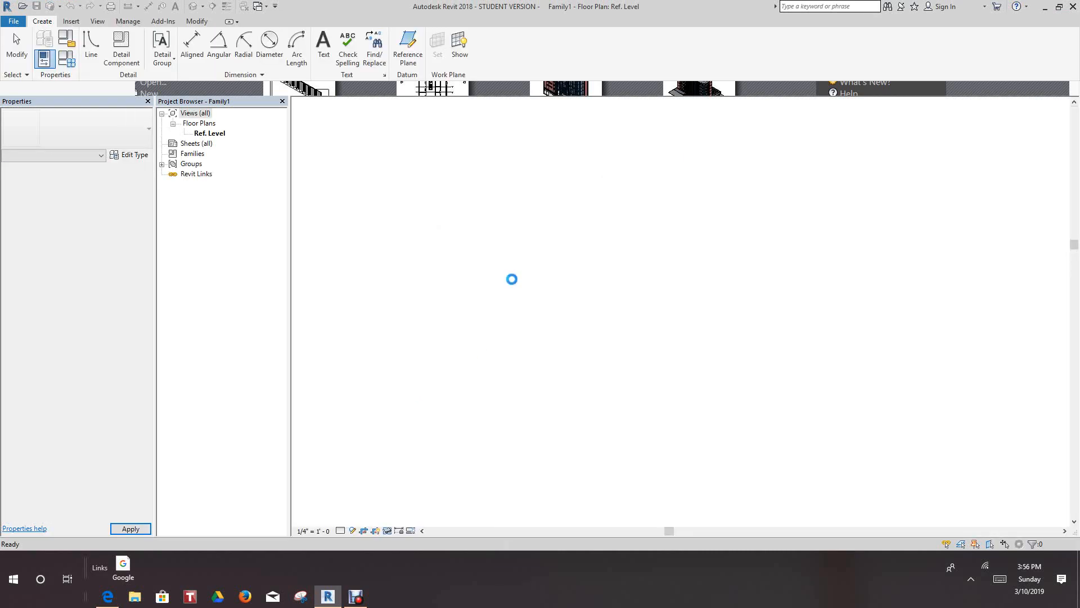
# - Set the family's length units to fractional inches, keeping rounding to the nearest 1/32"
pyautogui.moveTo(700, 350); pyautogui.dragTo(690, 328, button='middle')
pyautogui.scroll(-1, 648, 333)
pyautogui.scroll(4, 639, 320)
pyautogui.scroll(-3, 636, 310)
pyautogui.scroll(2, 635, 311)
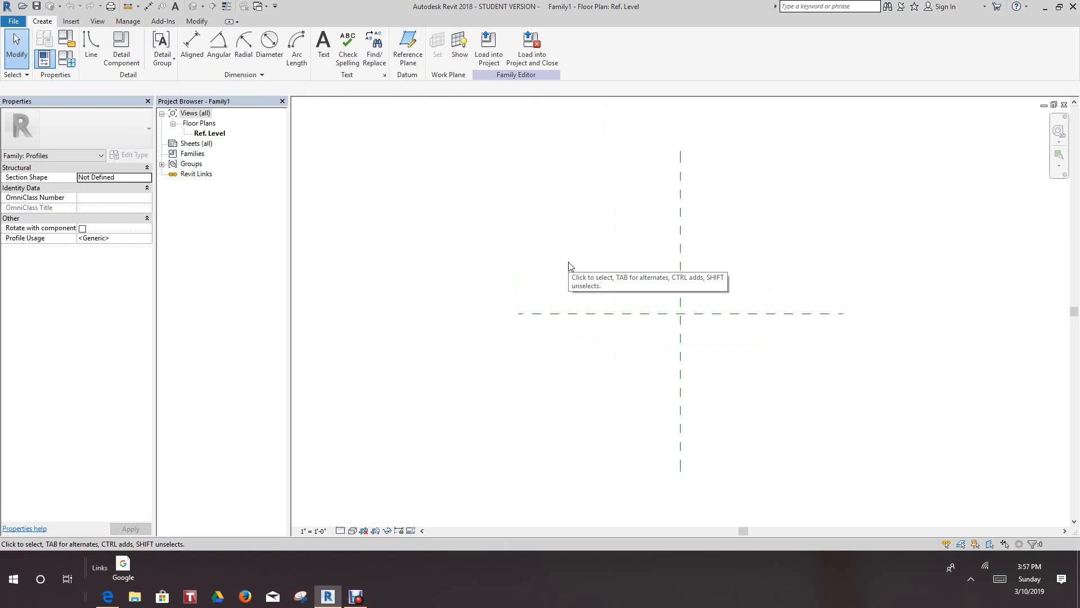
pyautogui.press('u')
pyautogui.press('n')
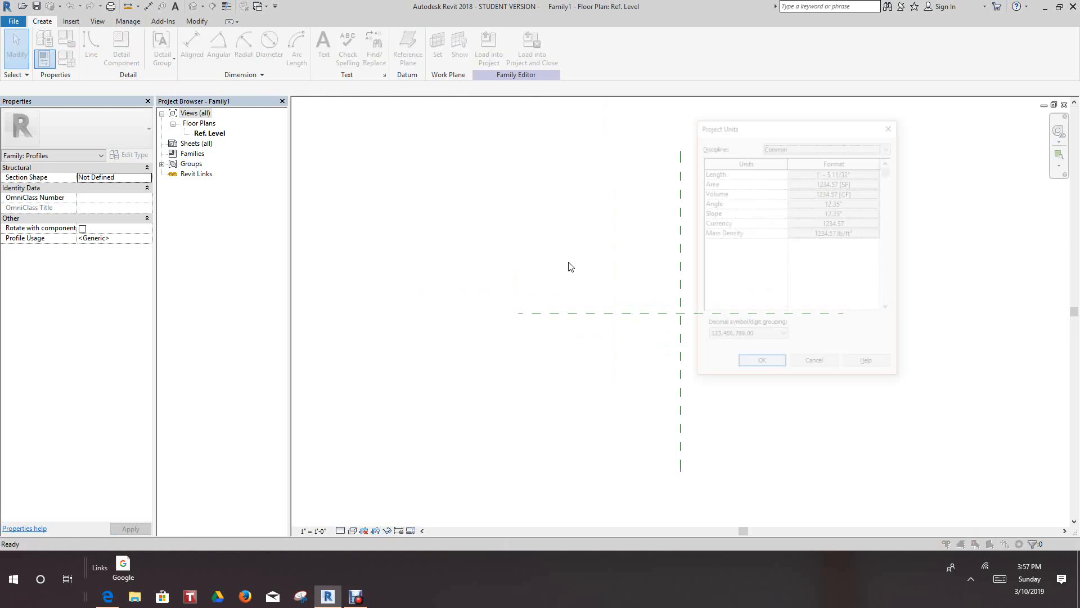
pyautogui.click(850, 173)
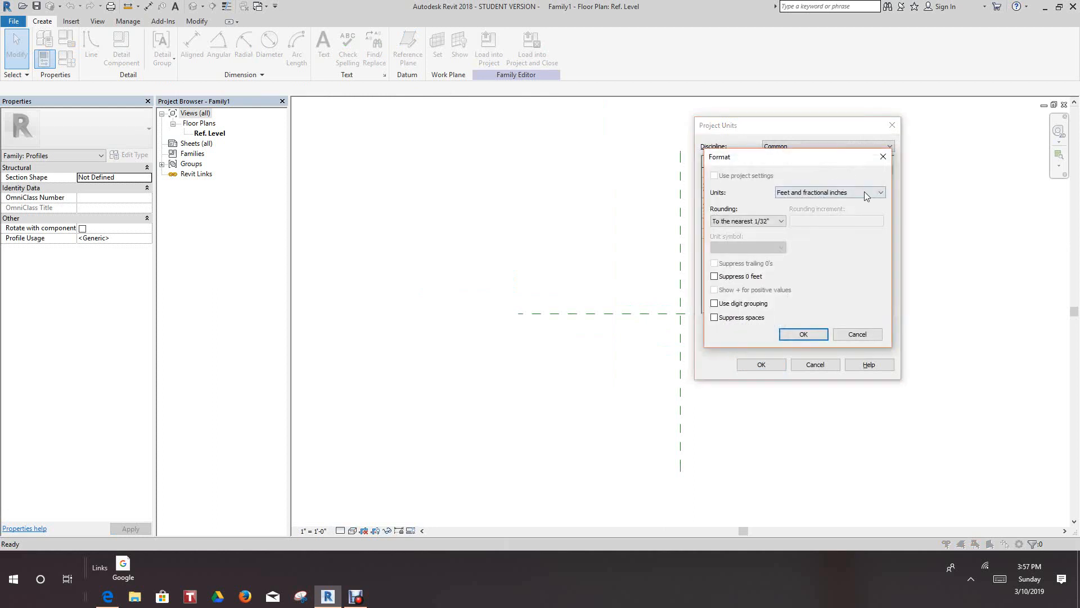
pyautogui.click(880, 192)
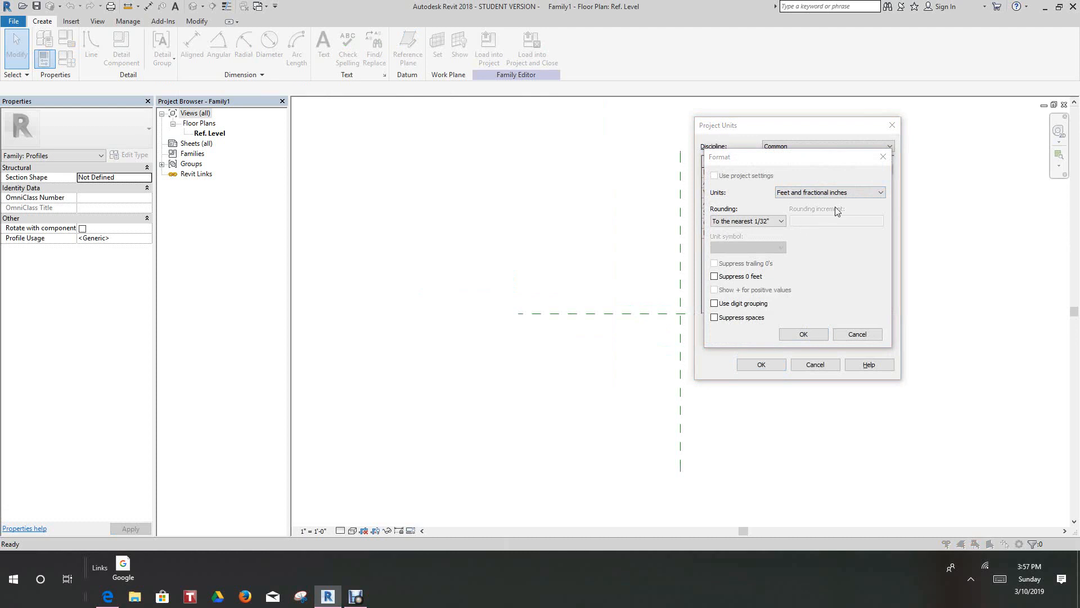
pyautogui.click(881, 194)
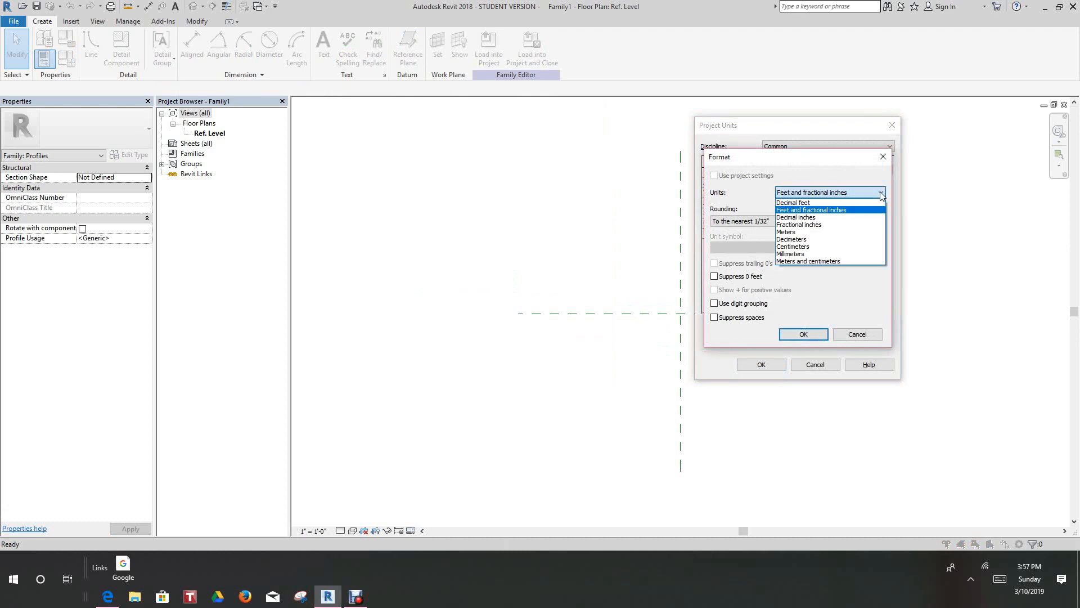
pyautogui.click(823, 224)
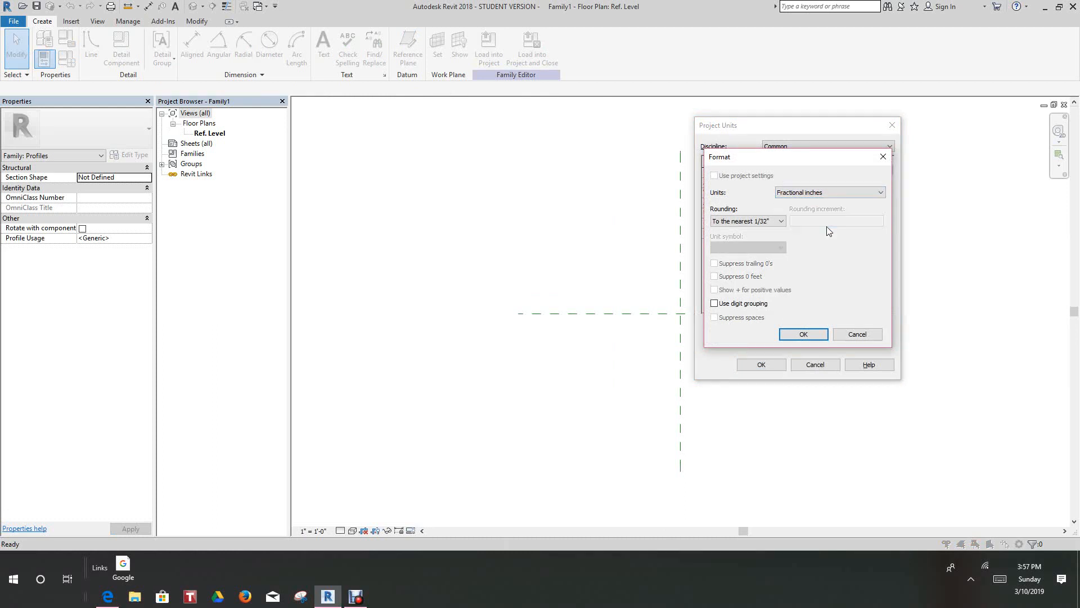
pyautogui.click(803, 334)
pyautogui.click(771, 370)
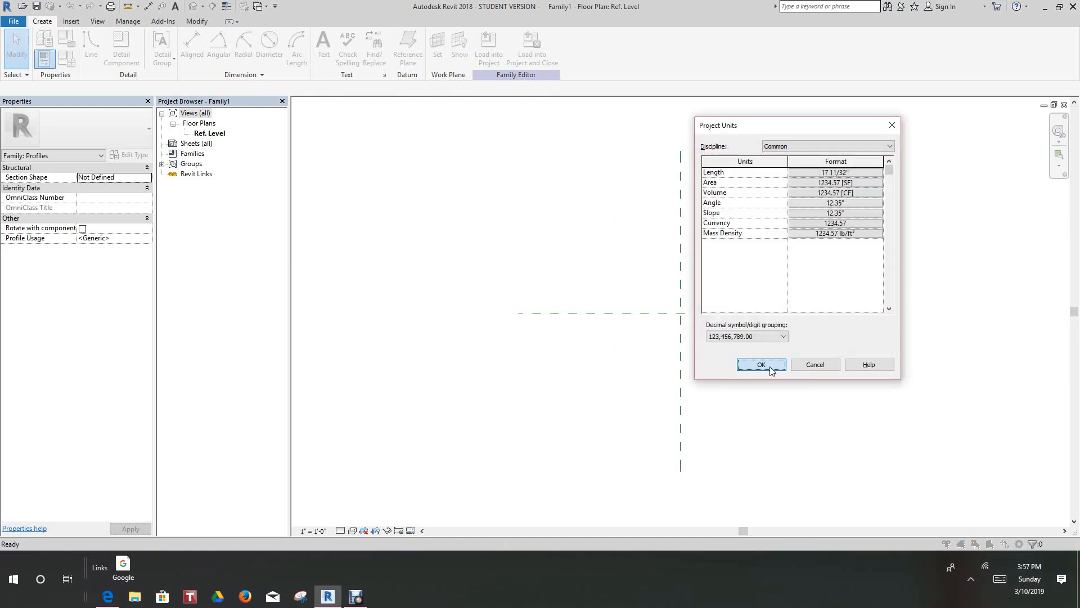
# - Draw a vertical reference plane just left of the center plane, running from above to below the horizontal plane
pyautogui.scroll(-1, 729, 331)
pyautogui.scroll(-3, 690, 301)
pyautogui.scroll(3, 698, 298)
pyautogui.moveTo(697, 306); pyautogui.dragTo(692, 333, button='middle')
pyautogui.scroll(-2, 692, 333)
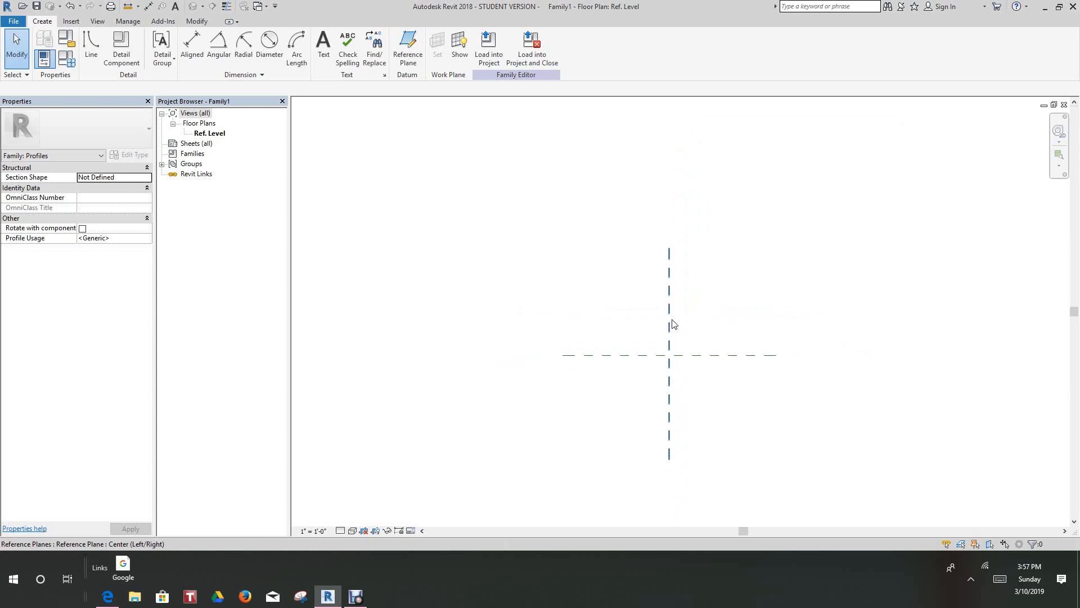
pyautogui.moveTo(675, 319); pyautogui.dragTo(641, 278, button='middle')
pyautogui.scroll(-1, 640, 278)
pyautogui.scroll(2, 634, 279)
pyautogui.moveTo(711, 259); pyautogui.dragTo(671, 273, button='middle')
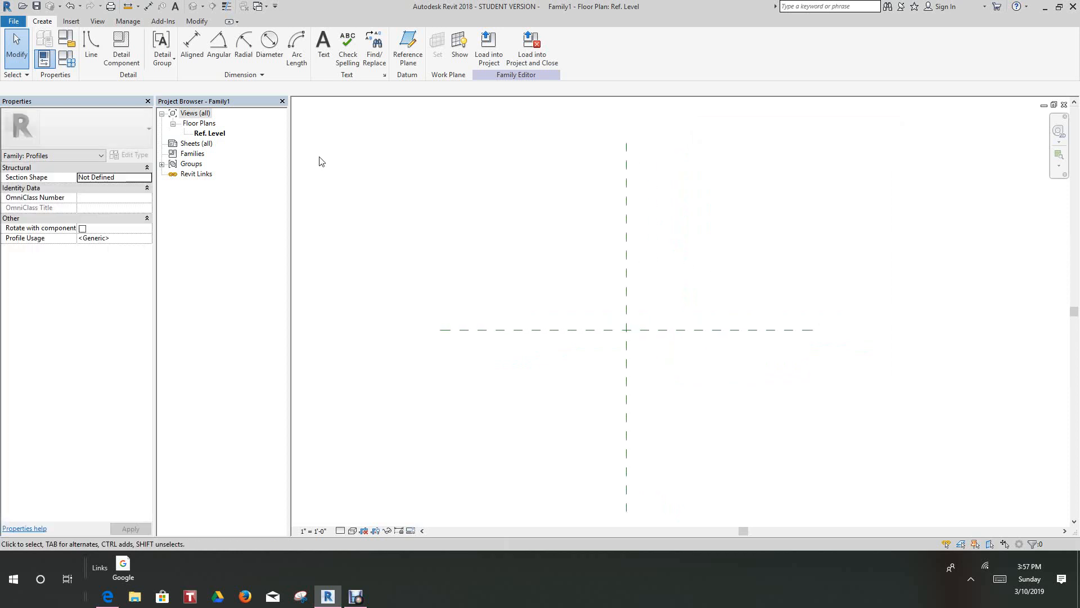
pyautogui.click(405, 45)
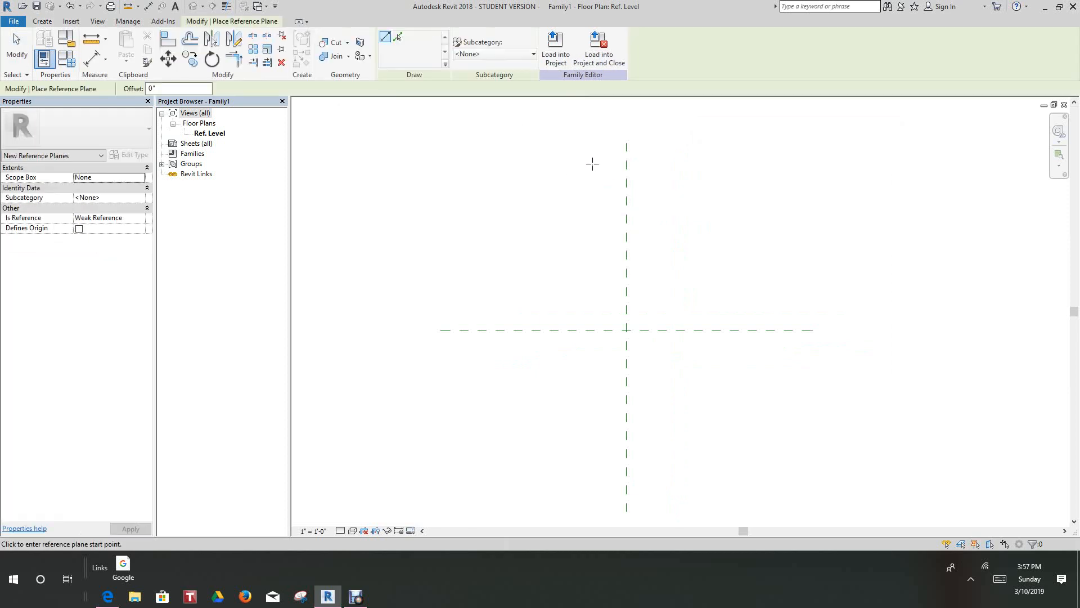
pyautogui.scroll(-1, 602, 146)
pyautogui.scroll(2, 602, 145)
pyautogui.moveTo(614, 163); pyautogui.dragTo(626, 272, button='middle')
pyautogui.click(624, 282)
pyautogui.scroll(-2, 612, 363)
pyautogui.moveTo(617, 365); pyautogui.dragTo(592, 278, button='middle')
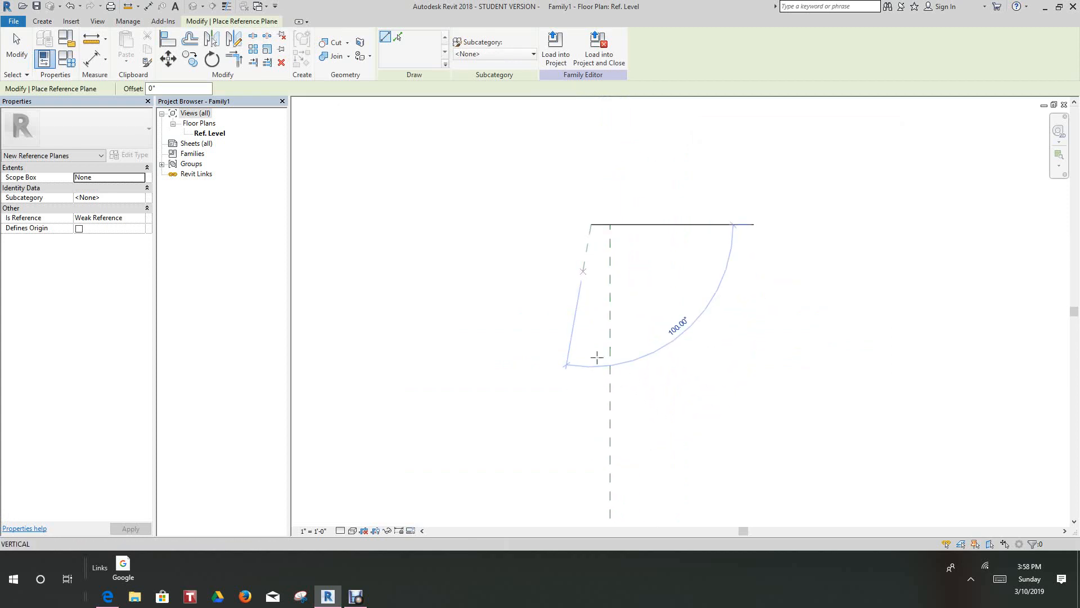
pyautogui.scroll(-1, 597, 359)
pyautogui.moveTo(595, 359); pyautogui.dragTo(547, 216, button='middle')
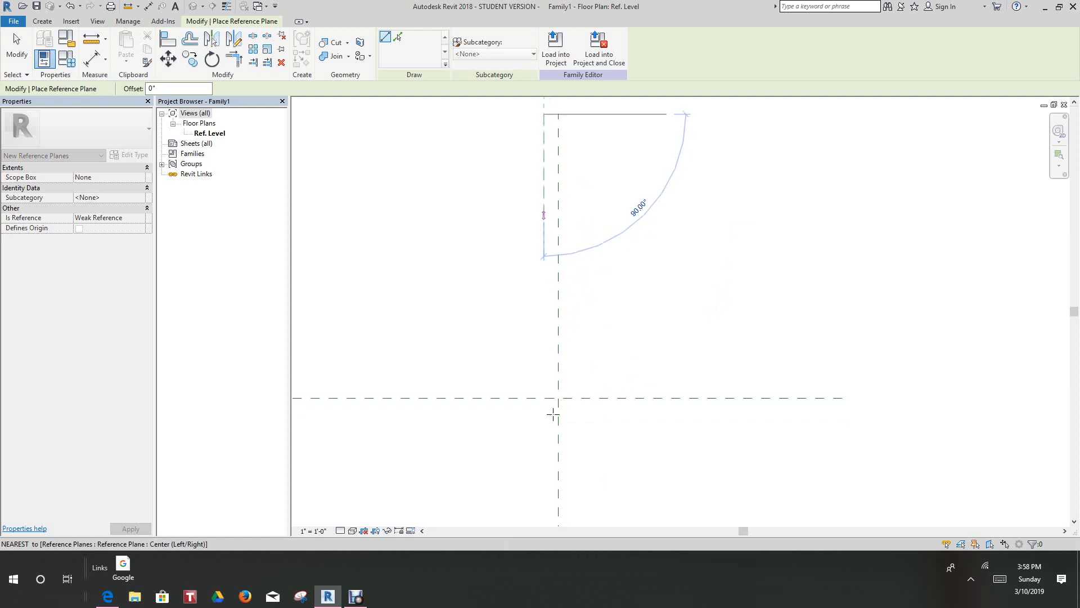
pyautogui.scroll(-1, 554, 458)
pyautogui.scroll(-1, 558, 471)
pyautogui.moveTo(558, 471); pyautogui.dragTo(577, 401, button='middle')
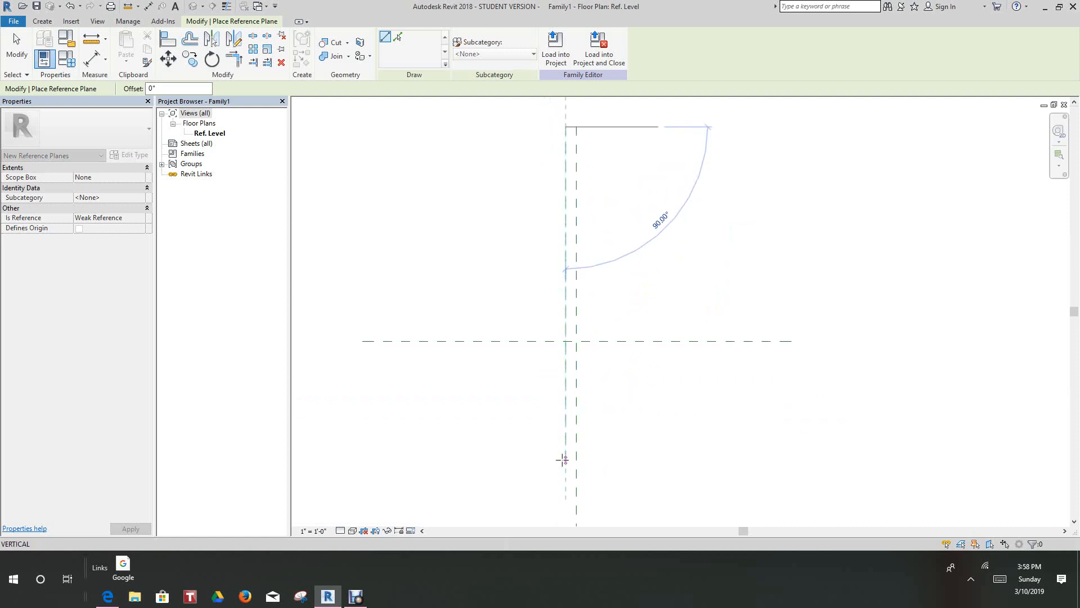
pyautogui.click(560, 477)
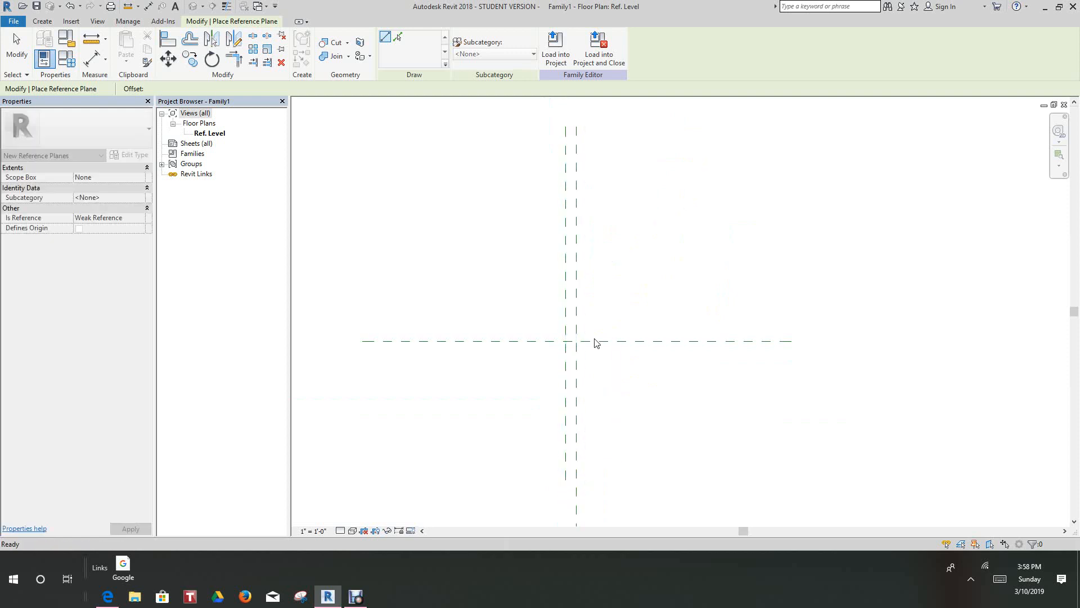
pyautogui.press('Escape')
# - Add a vertical reference plane to the right of the center plane by picking it with a 1 1/2" offset
pyautogui.scroll(1, 590, 307)
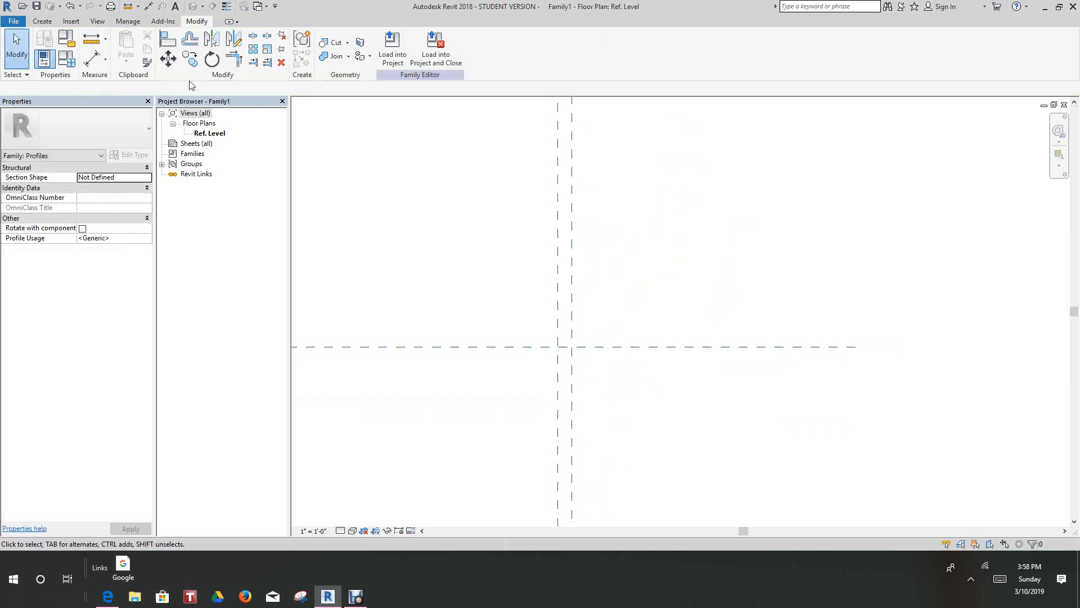
pyautogui.click(39, 21)
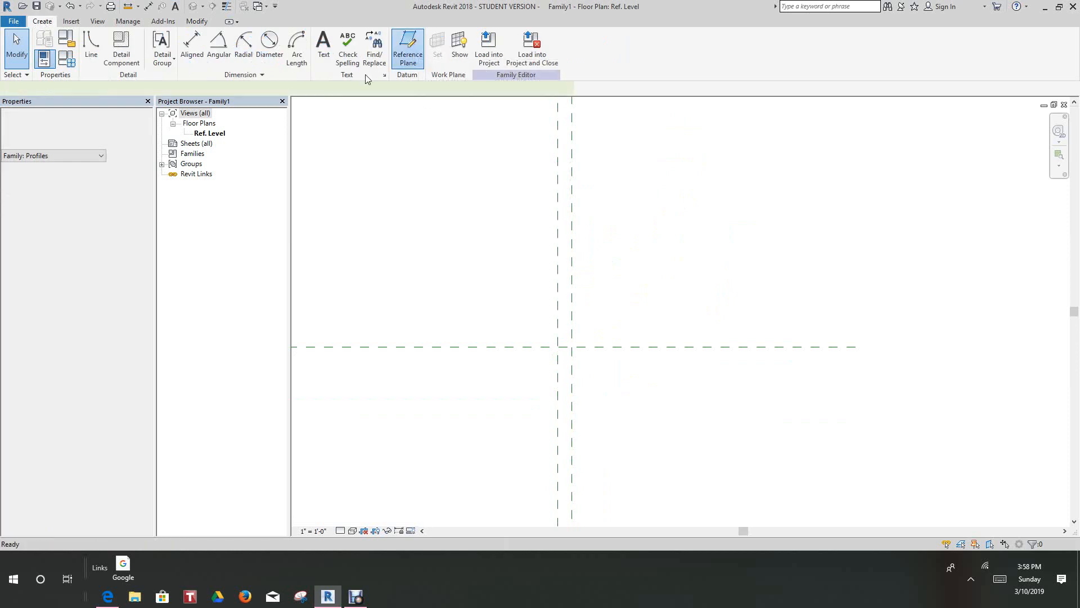
pyautogui.click(409, 45)
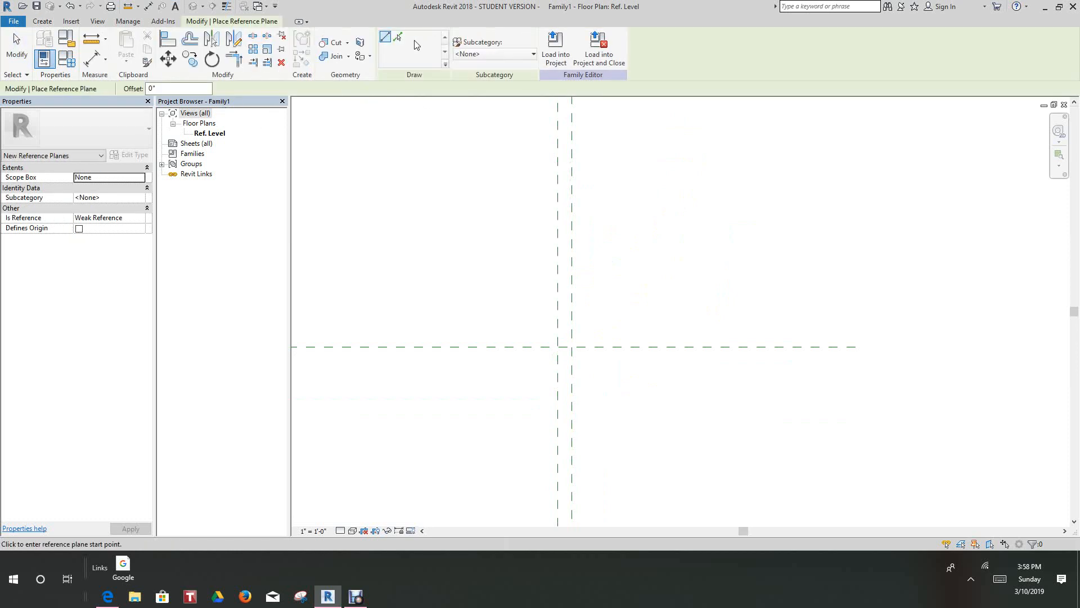
pyautogui.click(398, 37)
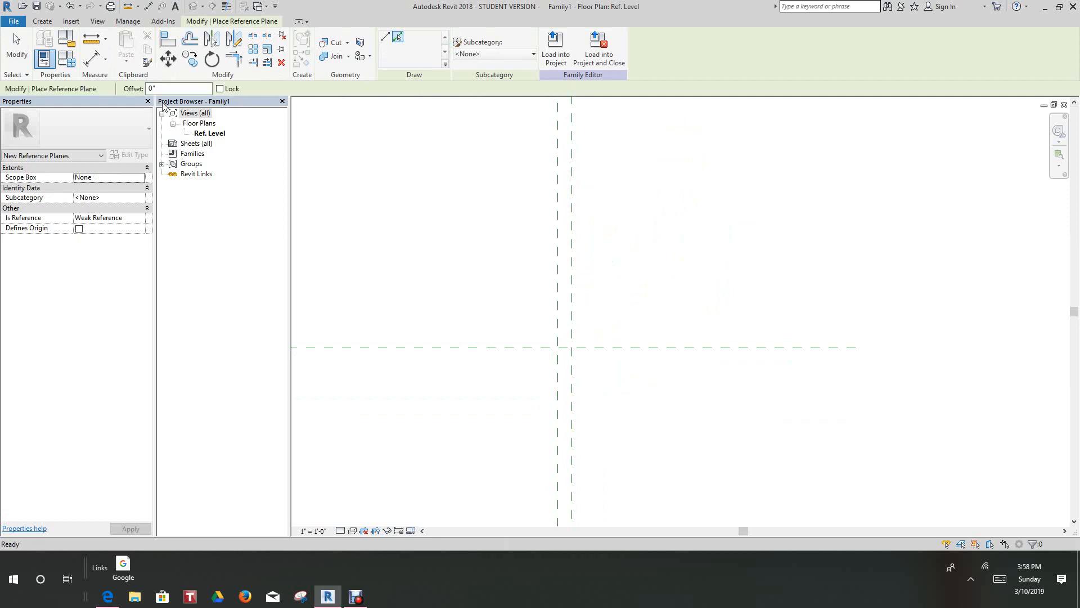
pyautogui.doubleClick(148, 89)
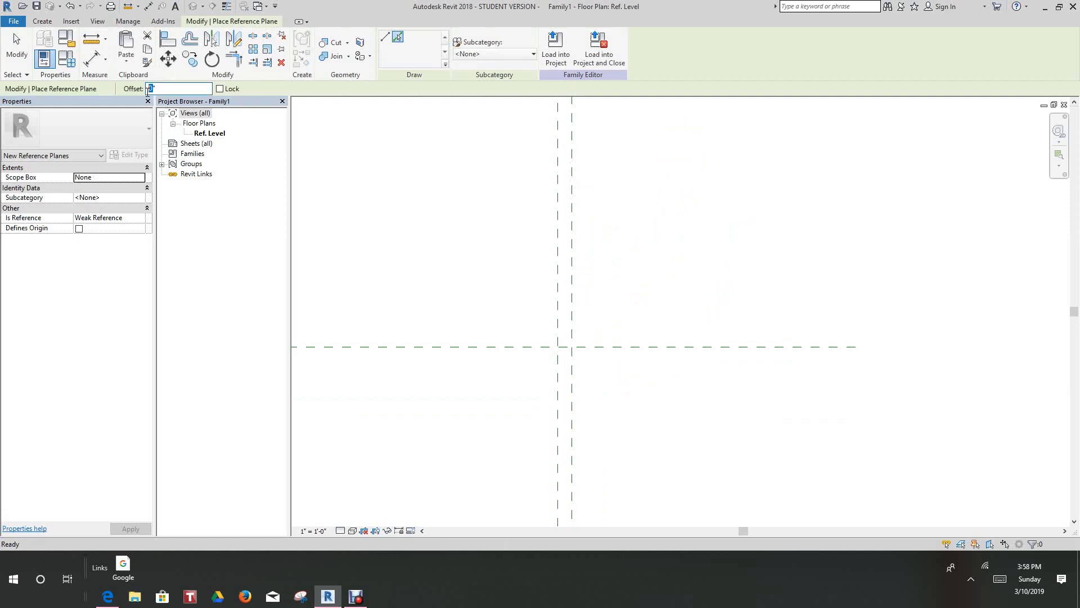
pyautogui.write('1.5')
pyautogui.click(579, 335)
# - Add a vertical reference plane 1" outside each of the two outer planes by picking them with an offset
pyautogui.moveTo(632, 305); pyautogui.dragTo(579, 299, button='middle')
pyautogui.scroll(2, 591, 311)
pyautogui.scroll(1, 444, 409)
pyautogui.moveTo(481, 390); pyautogui.dragTo(483, 404, button='middle')
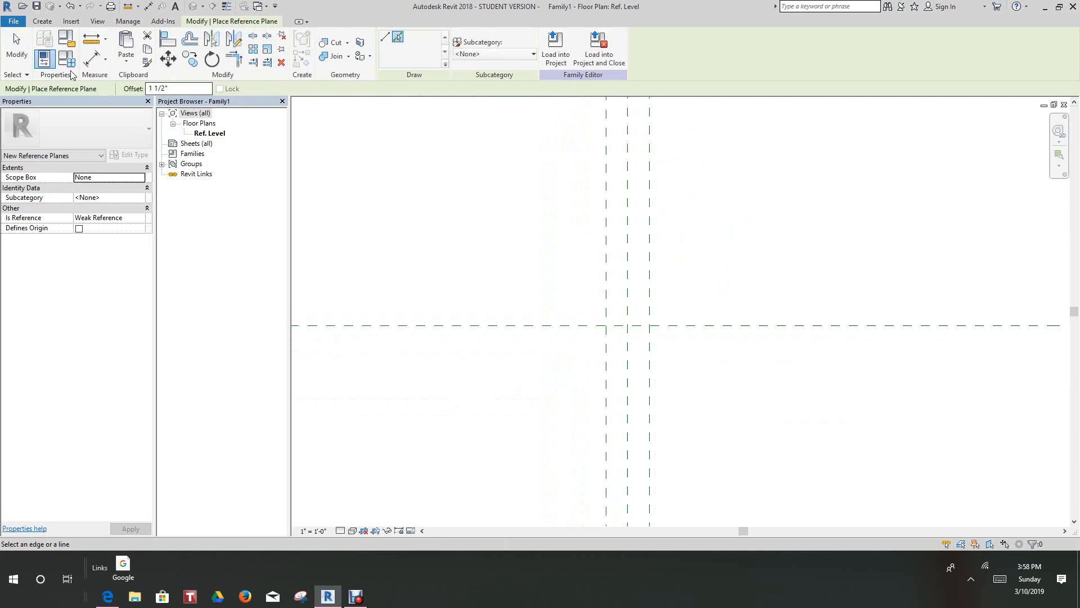
pyautogui.click(42, 20)
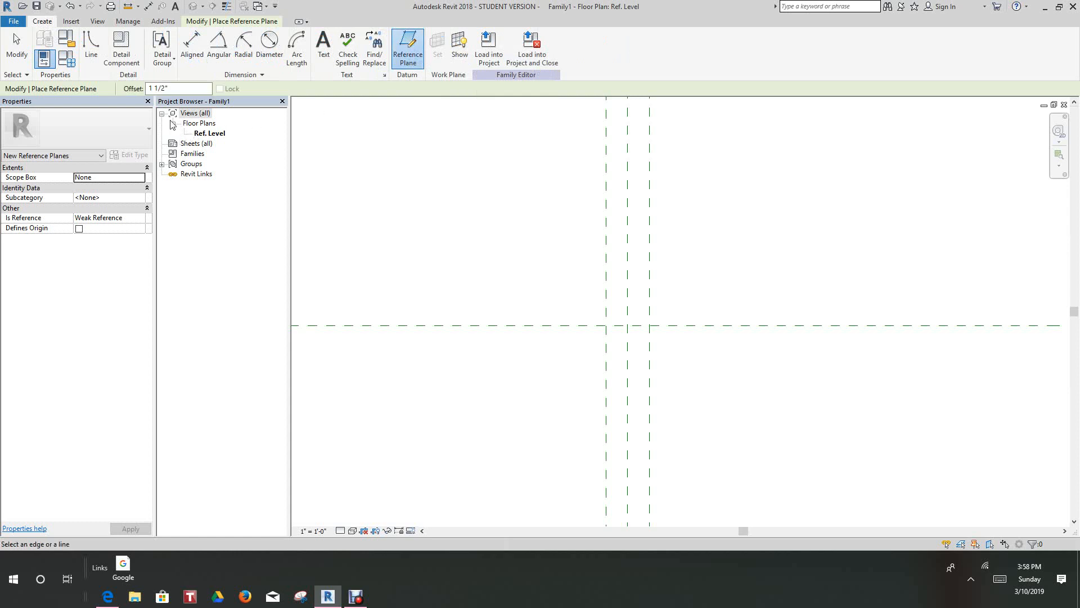
pyautogui.moveTo(149, 90); pyautogui.dragTo(165, 85)
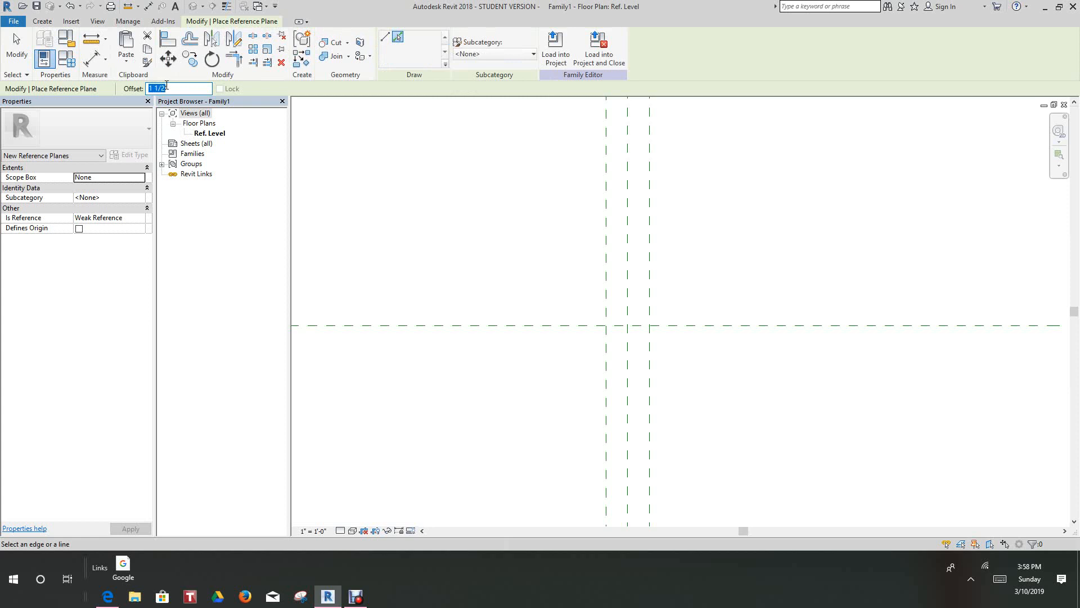
pyautogui.write('1')
pyautogui.click(603, 283)
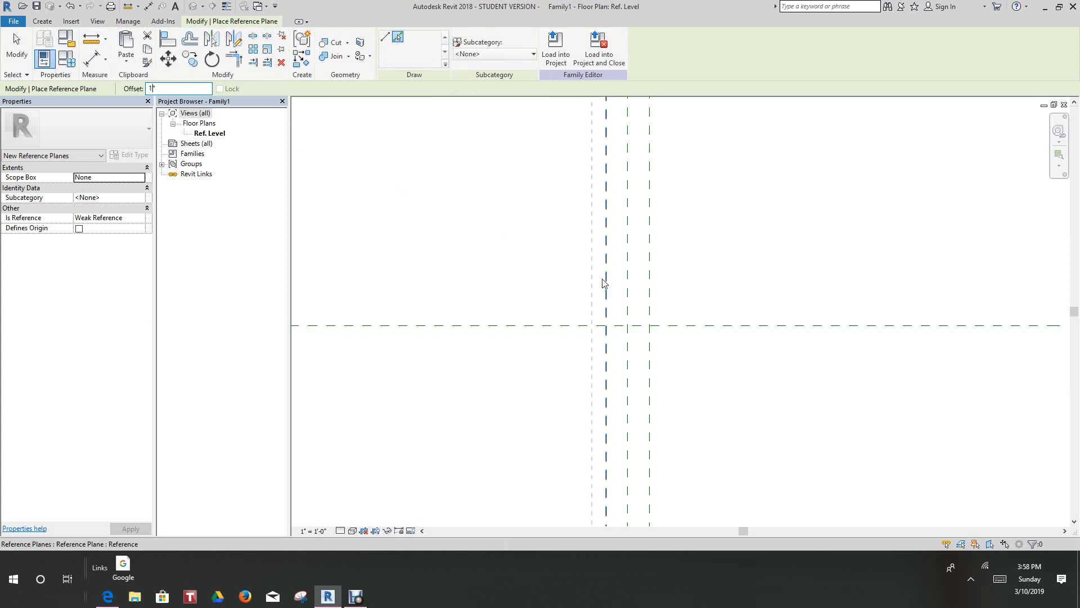
pyautogui.click(653, 302)
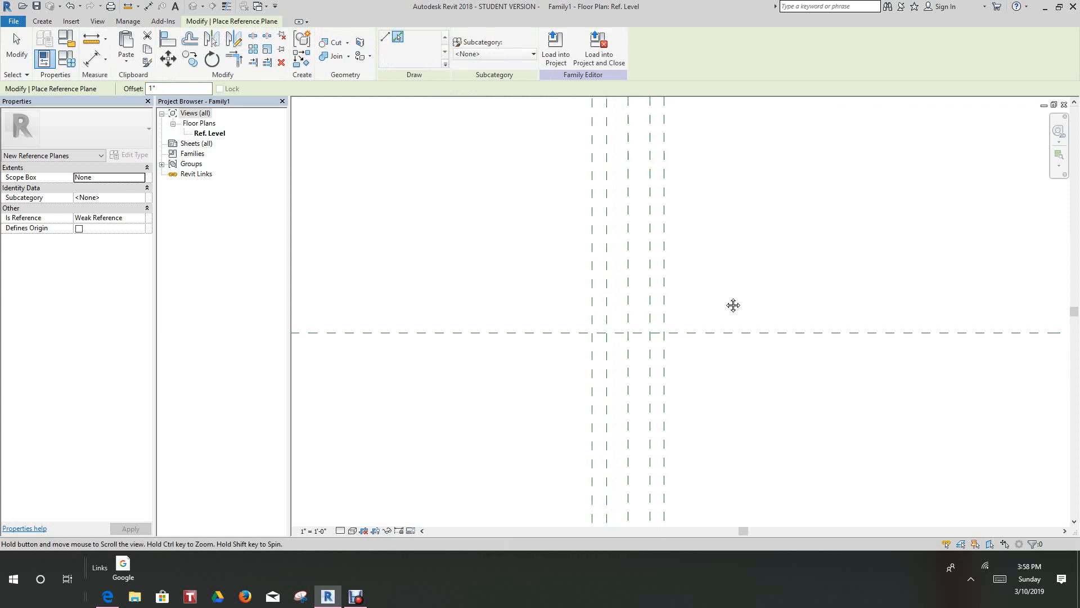
# - Offset a further vertical reference plane 1 1/2" outward from the outermost plane on each side
pyautogui.scroll(1, 578, 302)
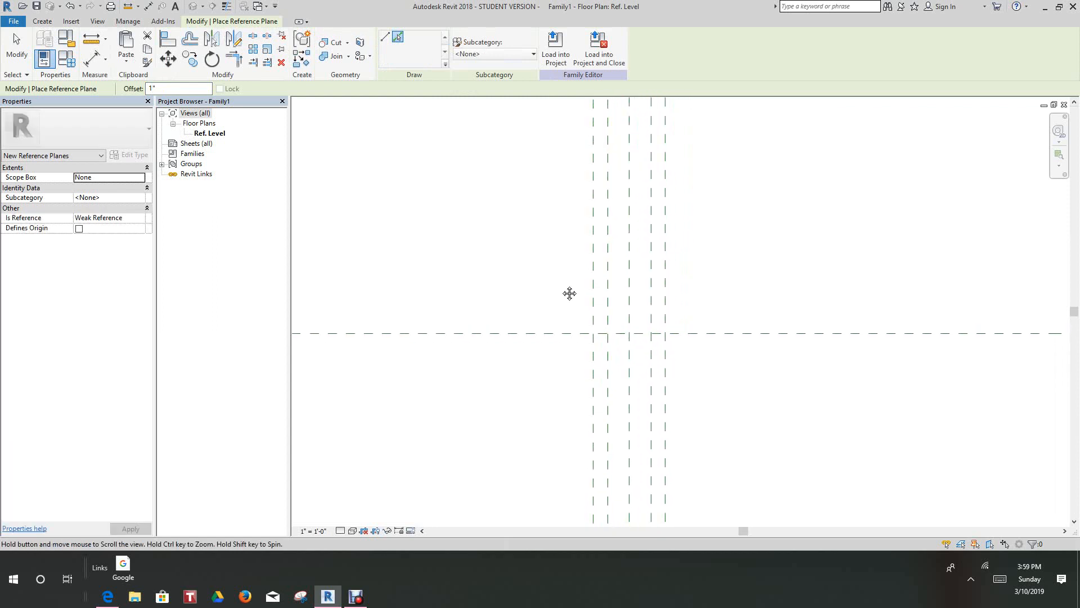
pyautogui.click(153, 88)
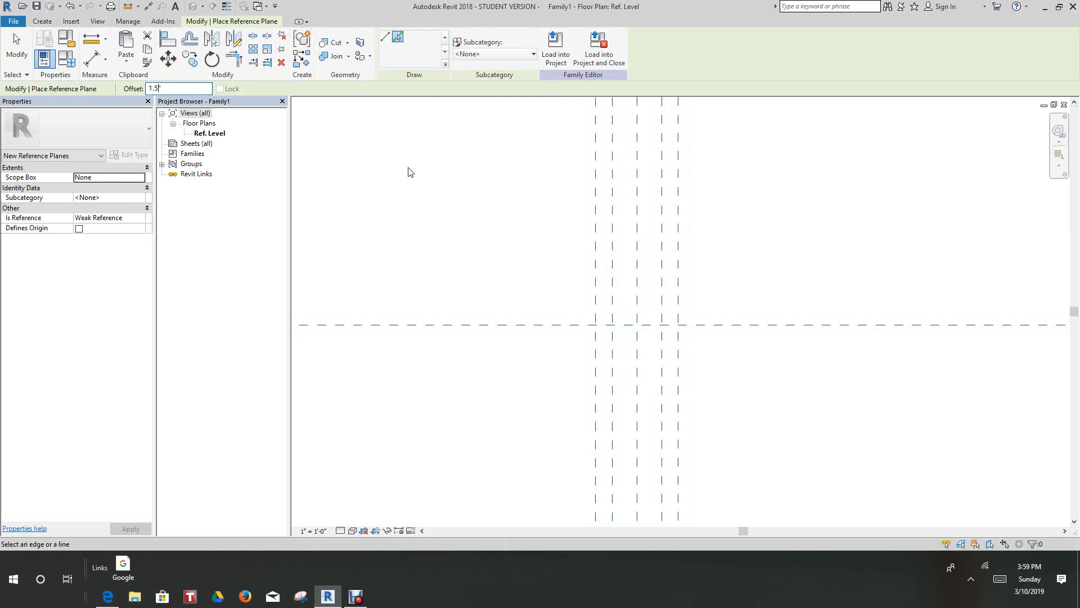
pyautogui.click(595, 292)
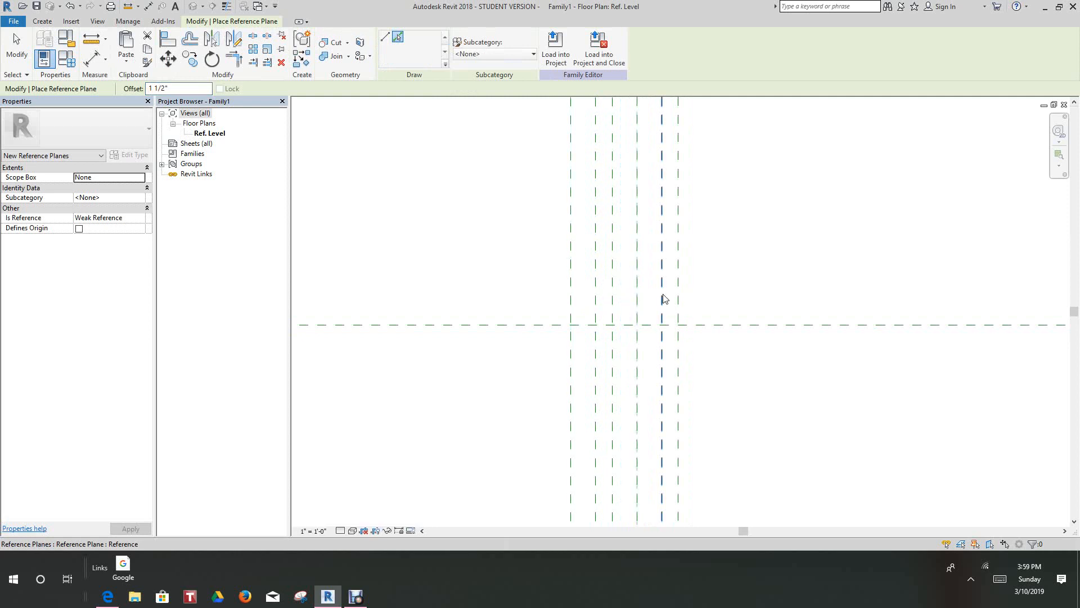
pyautogui.click(716, 278)
pyautogui.scroll(-1, 711, 275)
pyautogui.moveTo(685, 322); pyautogui.dragTo(689, 290, button='middle')
pyautogui.scroll(-1, 689, 290)
pyautogui.scroll(4, 598, 315)
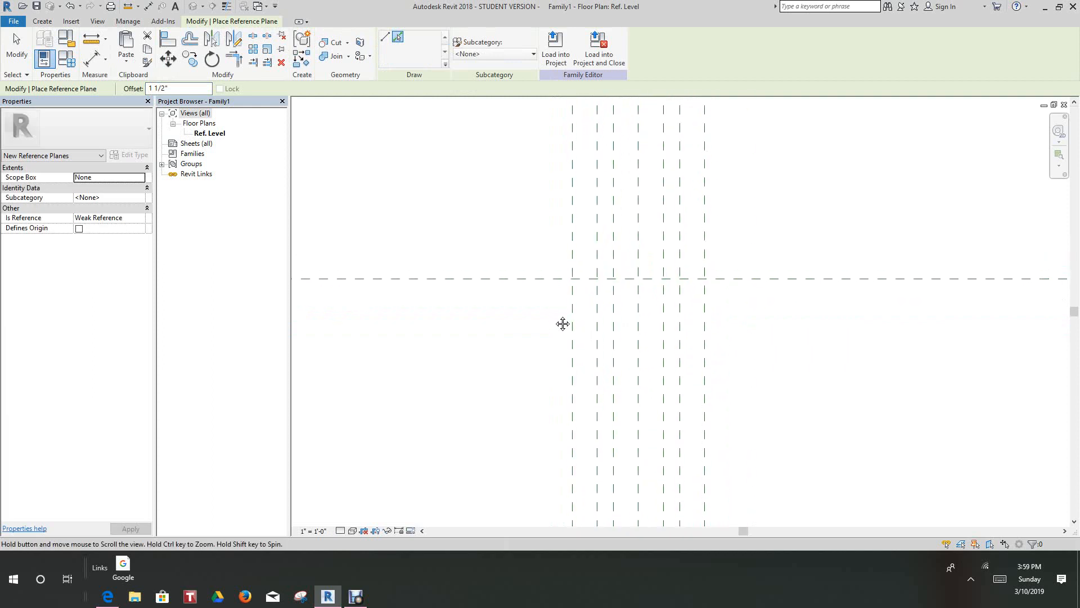
pyautogui.scroll(3, 555, 315)
pyautogui.scroll(1, 556, 319)
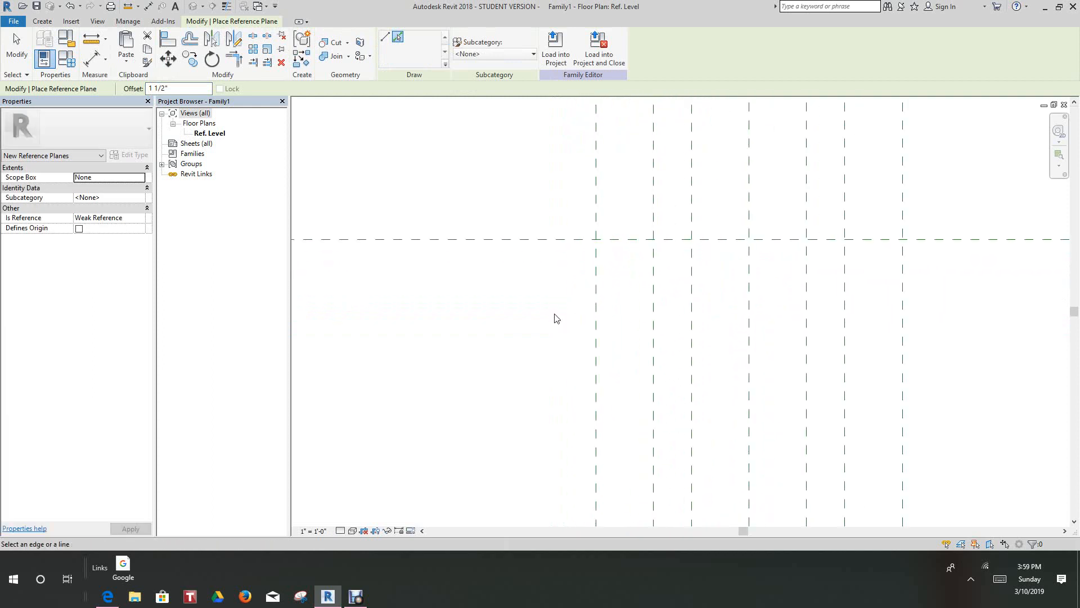
pyautogui.scroll(-4, 554, 319)
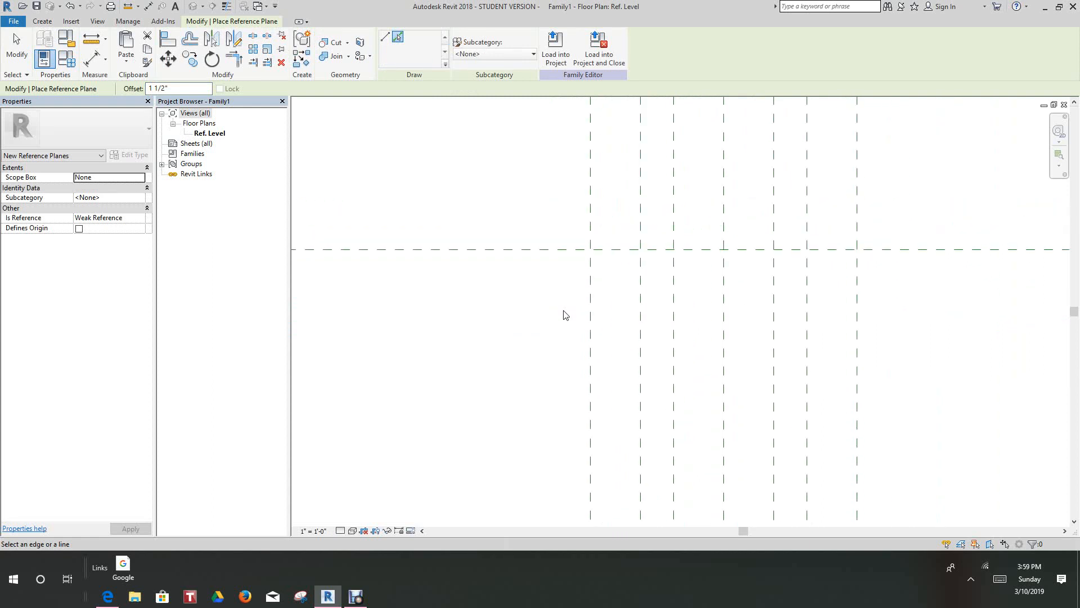
pyautogui.scroll(3, 551, 331)
pyautogui.scroll(-6, 737, 258)
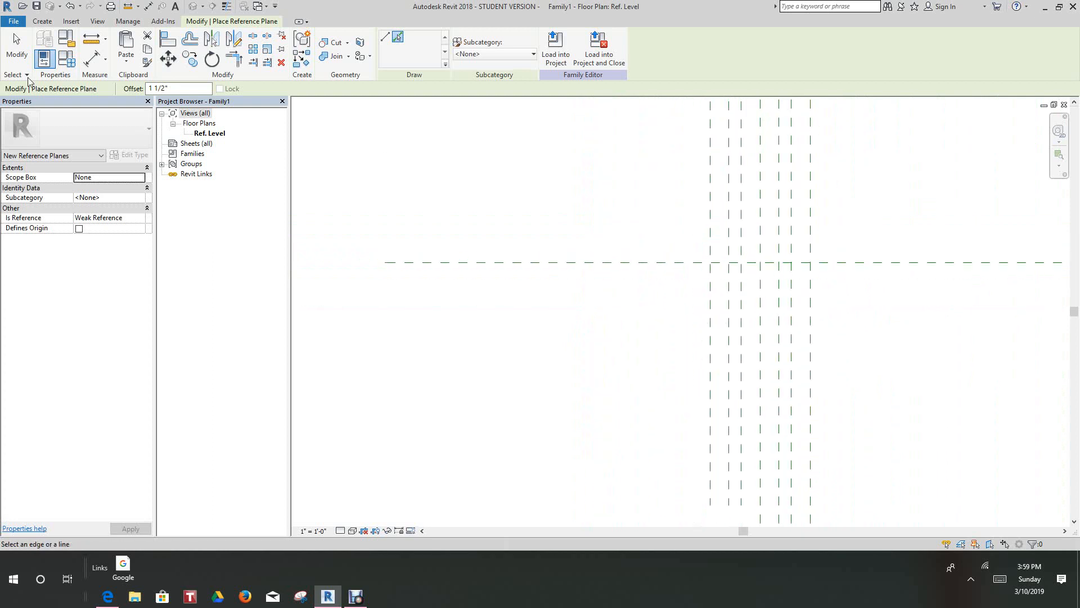
# - Add a horizontal reference plane 1/4" below the center horizontal plane by picking it with an offset
pyautogui.click(16, 45)
pyautogui.moveTo(789, 302)
pyautogui.mouseDown(button='middle')
pyautogui.moveTo(729, 329)
pyautogui.moveTo(657, 342)
pyautogui.mouseUp(button='middle')
pyautogui.scroll(1, 768, 310)
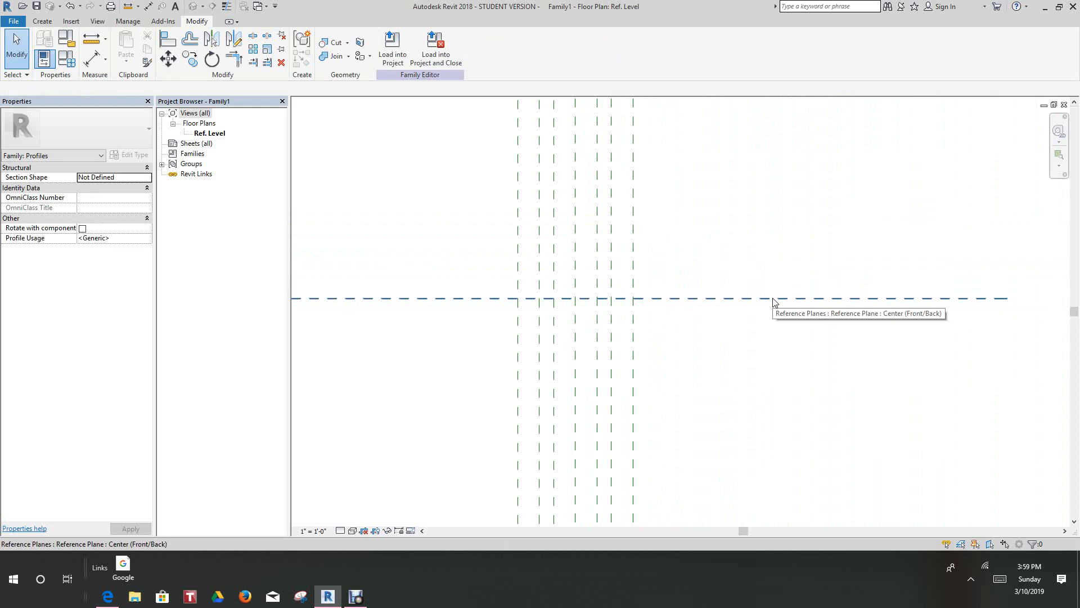
pyautogui.scroll(-3, 760, 310)
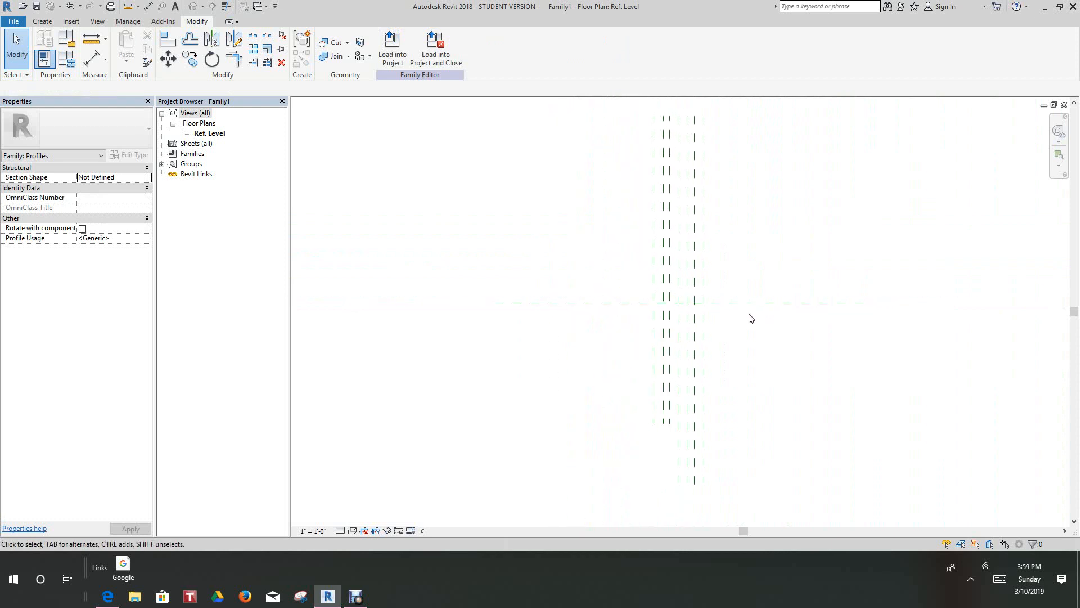
pyautogui.scroll(3, 751, 319)
pyautogui.moveTo(751, 318); pyautogui.dragTo(752, 335, button='middle')
pyautogui.scroll(3, 691, 310)
pyautogui.scroll(1, 736, 332)
pyautogui.click(42, 22)
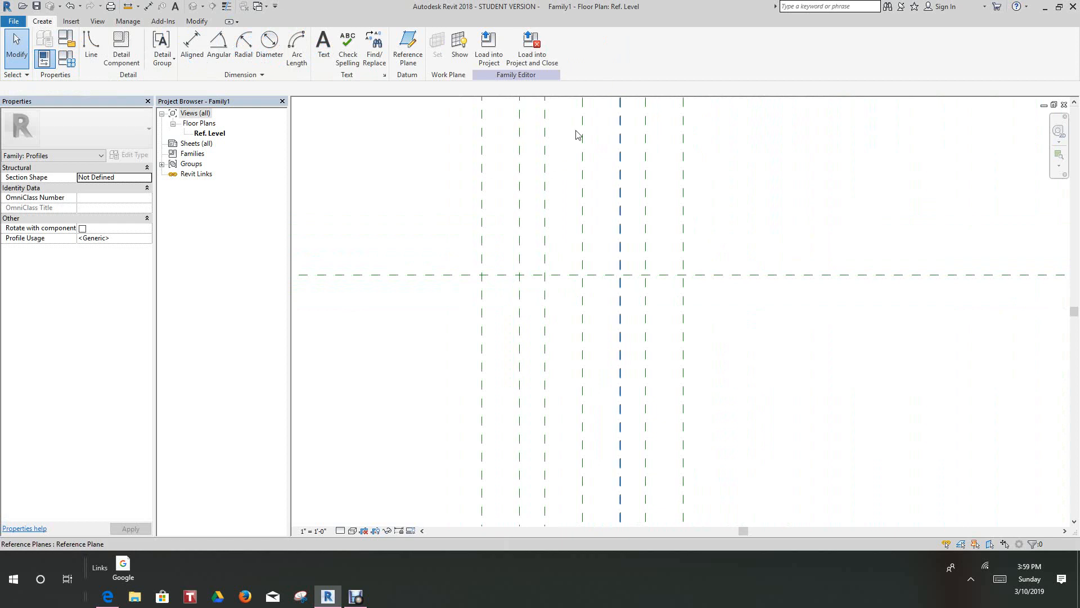
pyautogui.click(408, 48)
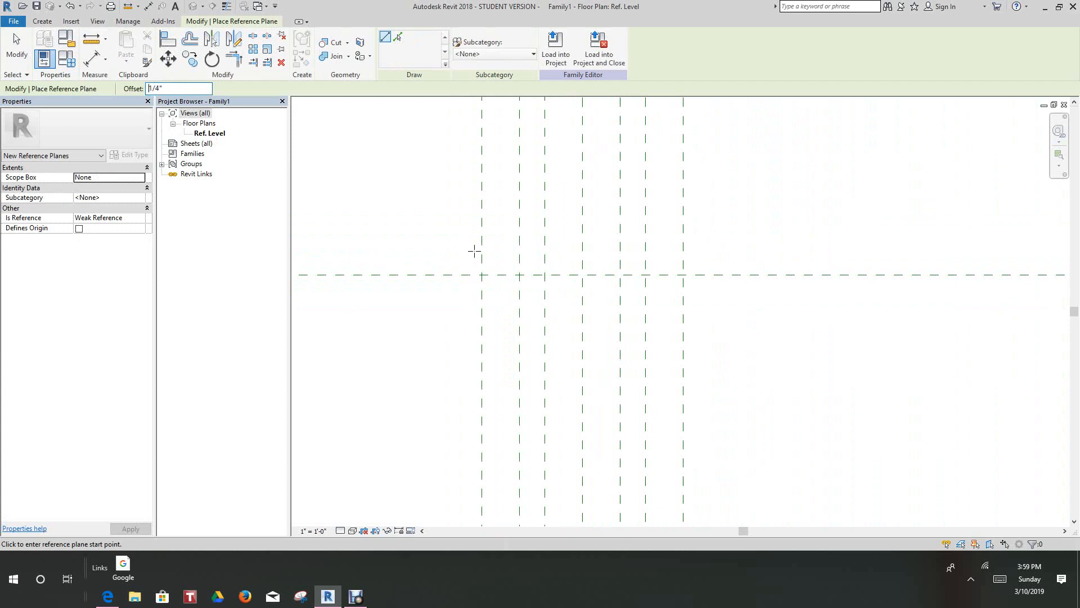
pyautogui.click(399, 38)
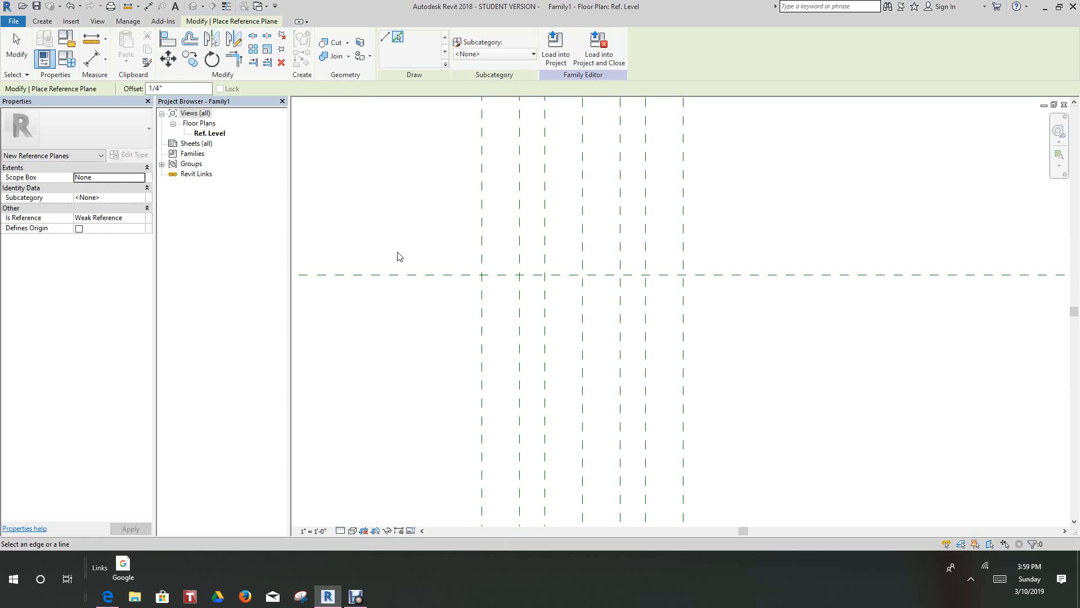
pyautogui.click(426, 281)
pyautogui.moveTo(445, 305); pyautogui.dragTo(442, 292, button='middle')
pyautogui.scroll(-1, 441, 281)
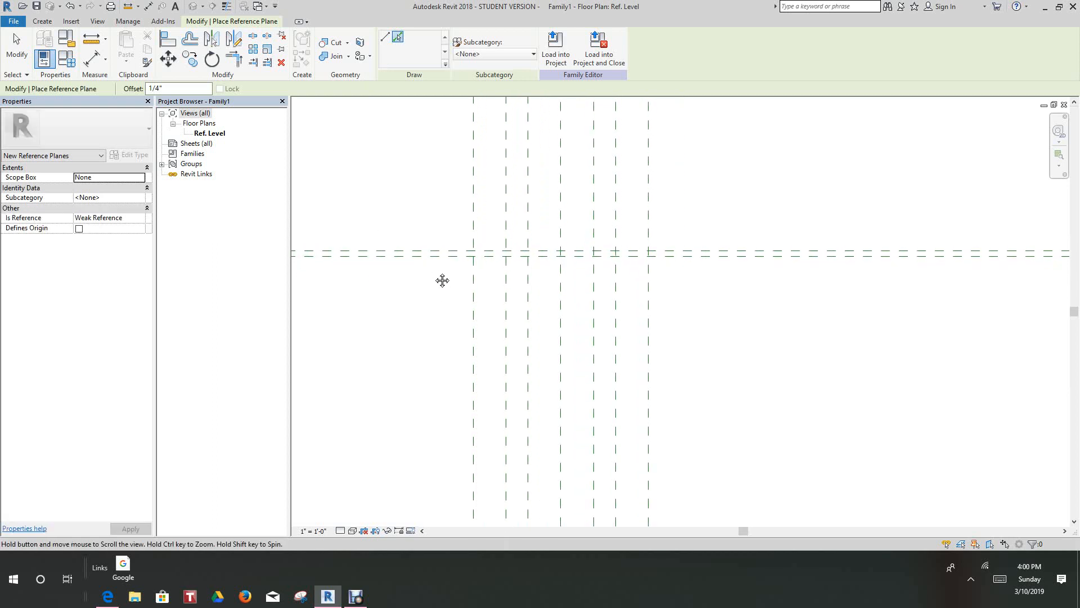
pyautogui.scroll(-2, 456, 284)
pyautogui.scroll(1, 444, 299)
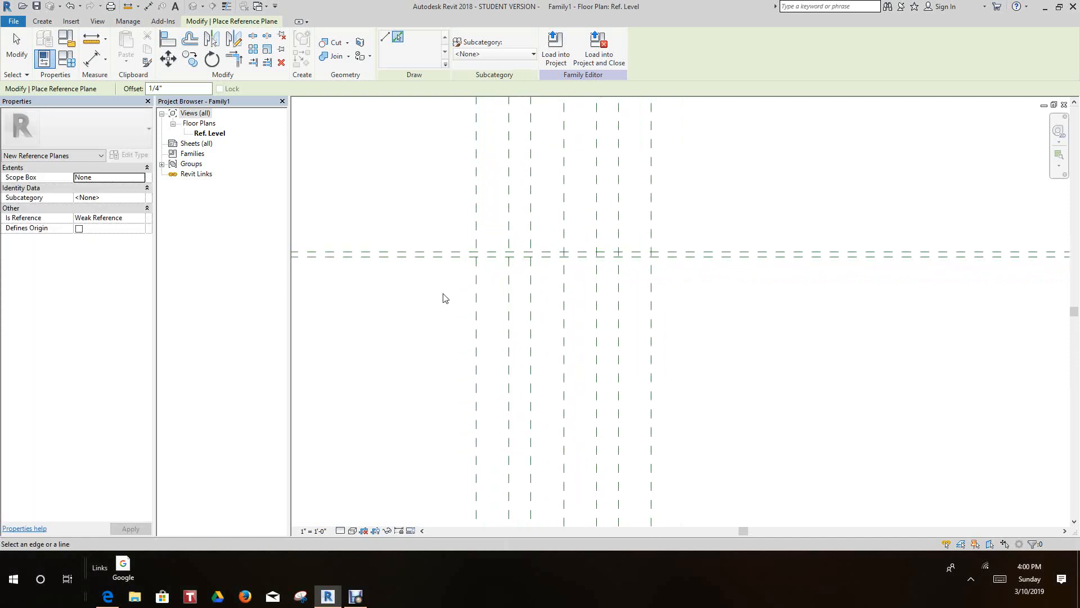
# - Start an aligned dimension at the leftmost vertical reference plane and set the view scale to 3" = 1'-0"
pyautogui.moveTo(455, 309); pyautogui.dragTo(454, 386, button='middle')
pyautogui.scroll(-1, 457, 297)
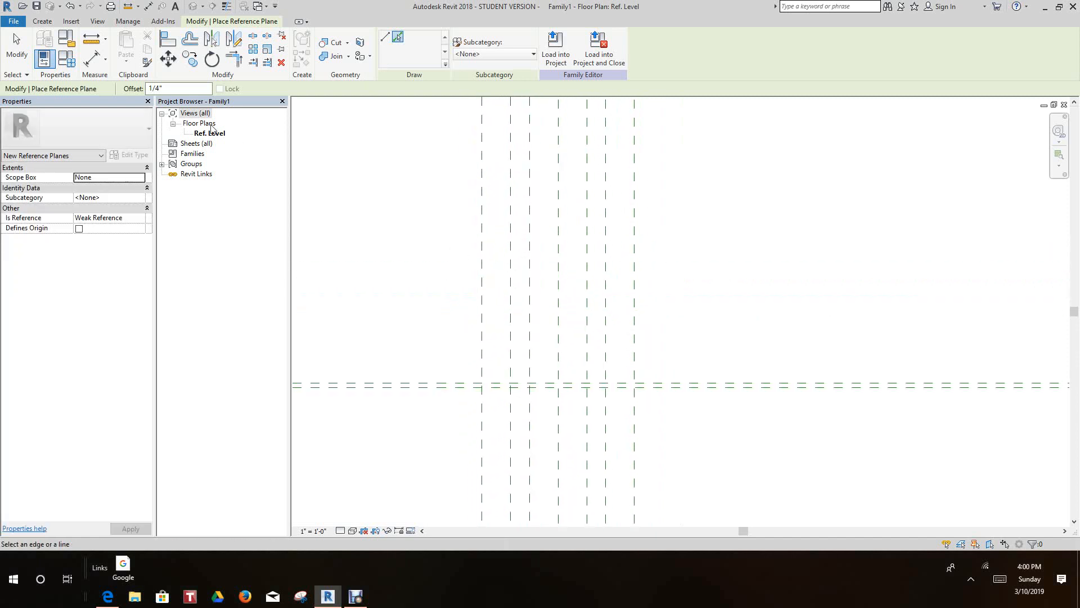
pyautogui.click(86, 62)
pyautogui.moveTo(513, 188); pyautogui.dragTo(490, 275, button='middle')
pyautogui.scroll(1, 490, 275)
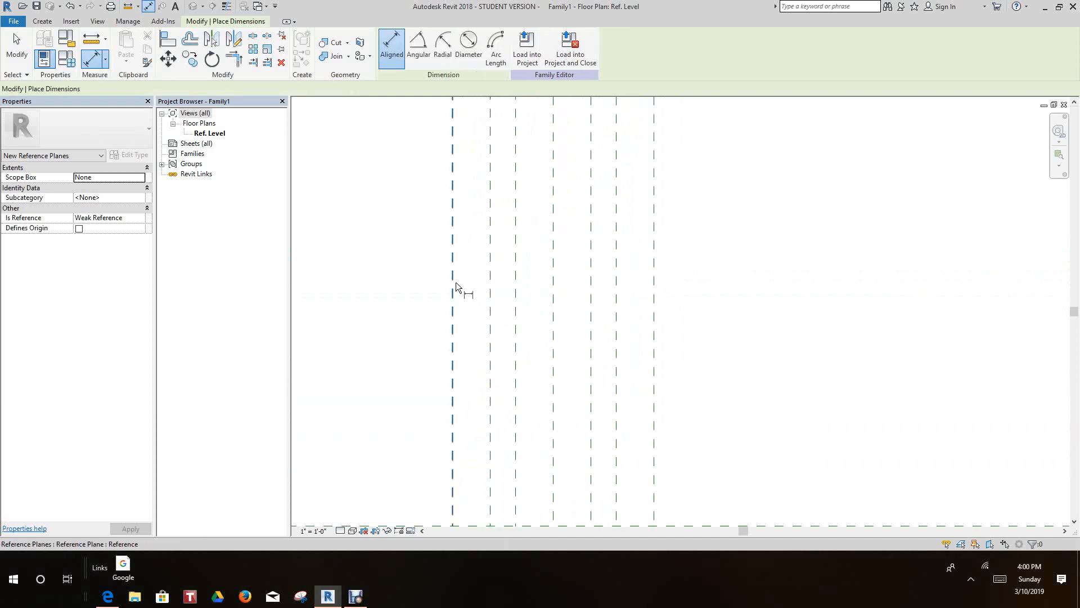
pyautogui.click(454, 284)
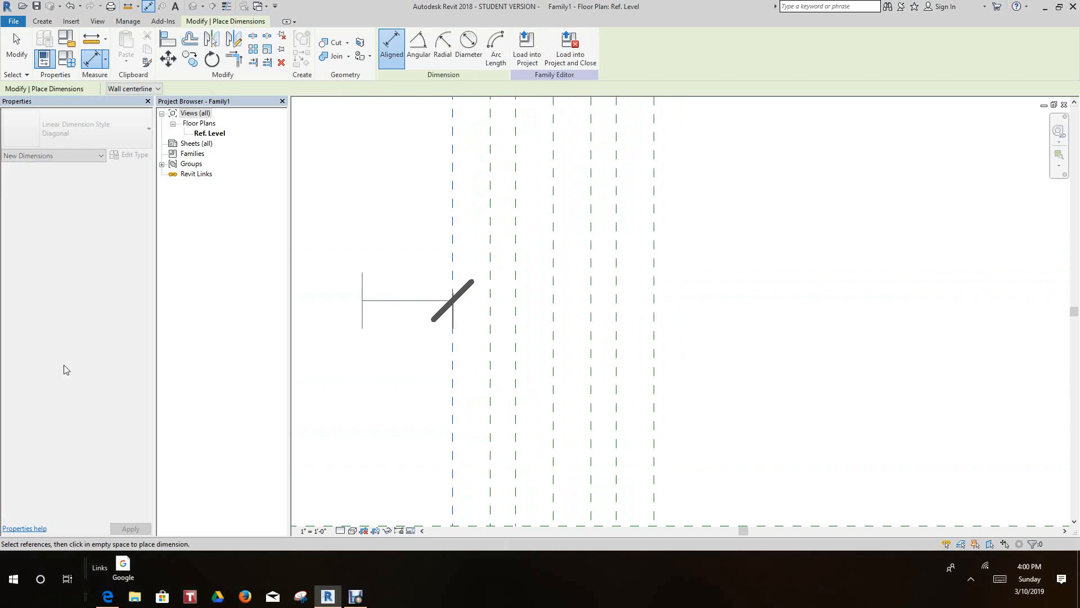
pyautogui.click(313, 531)
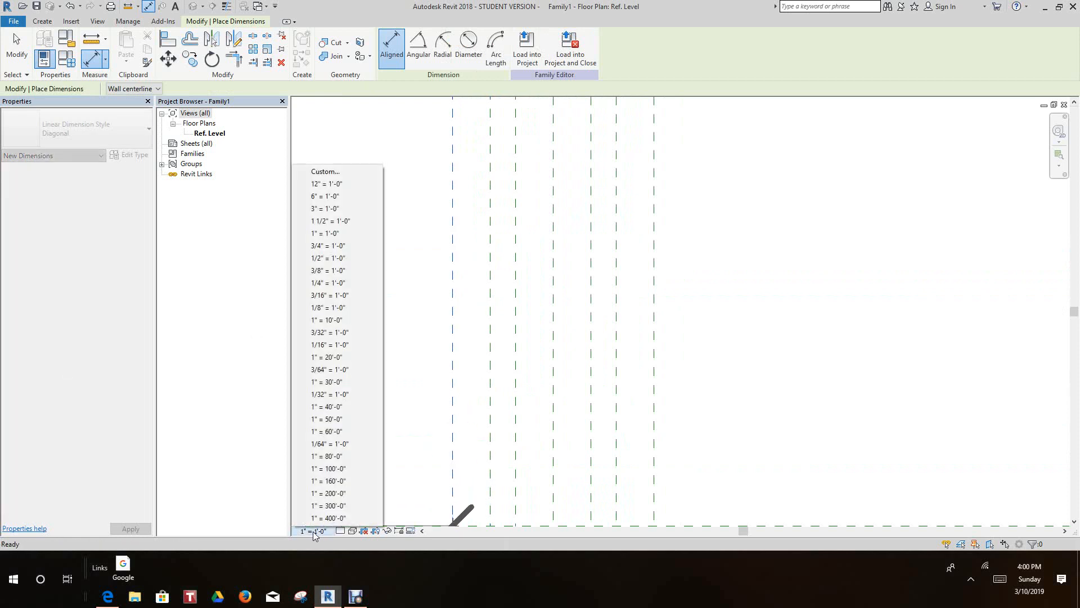
pyautogui.click(329, 209)
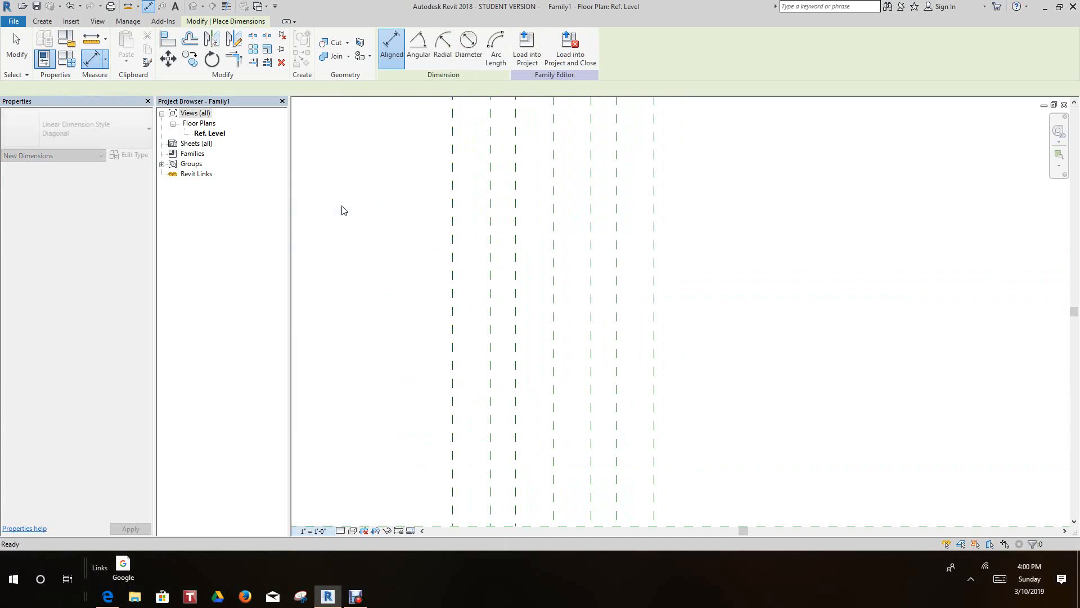
# - Place one continuous aligned dimension string across the six offset vertical reference planes, skipping the center plane
pyautogui.click(456, 280)
pyautogui.scroll(2, 478, 286)
pyautogui.click(483, 282)
pyautogui.click(511, 288)
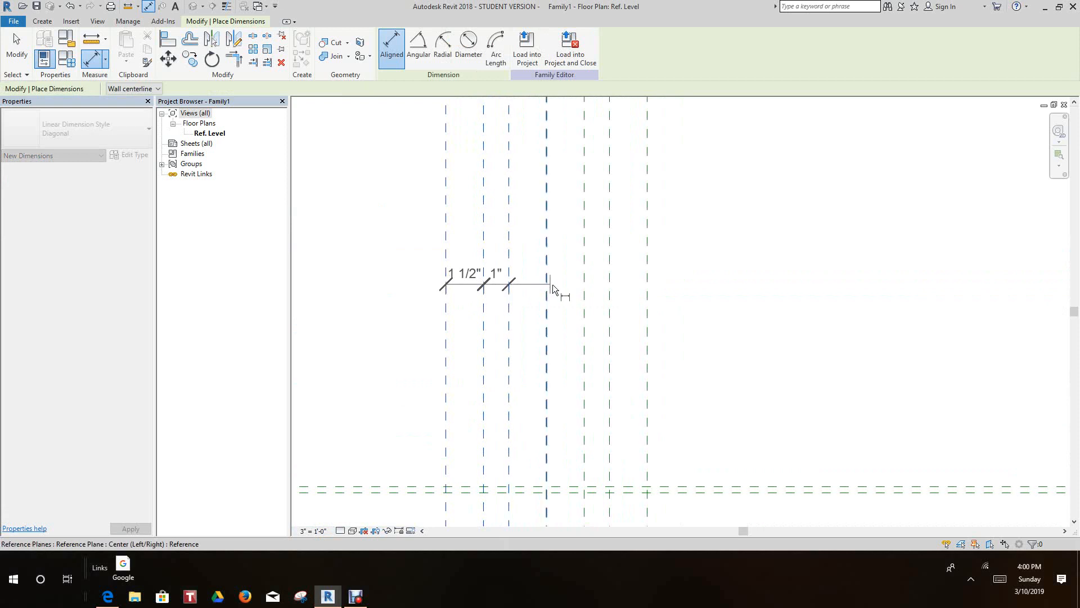
pyautogui.click(585, 303)
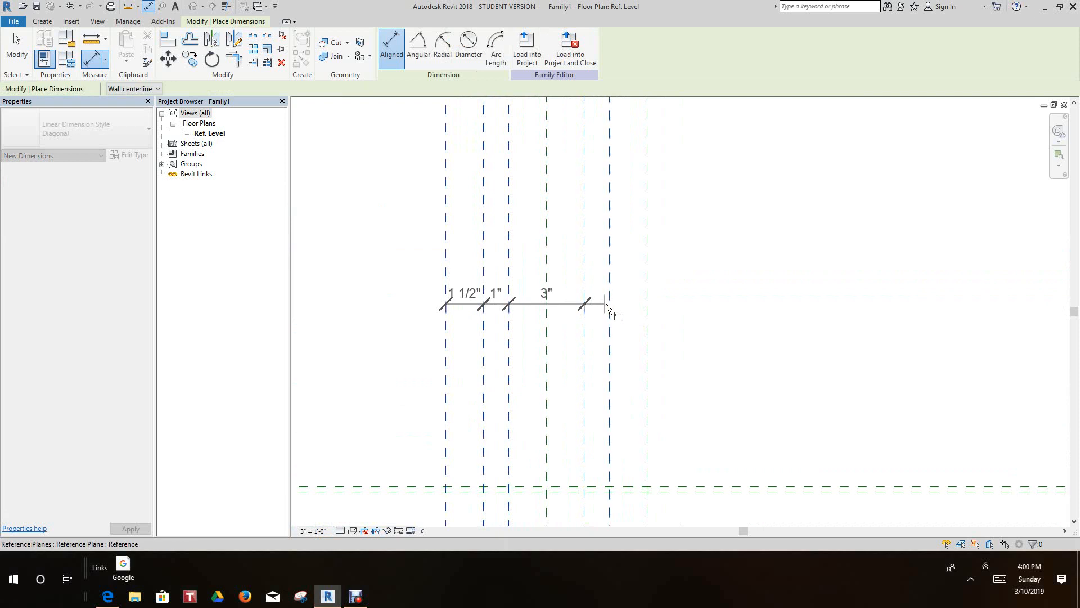
pyautogui.click(622, 299)
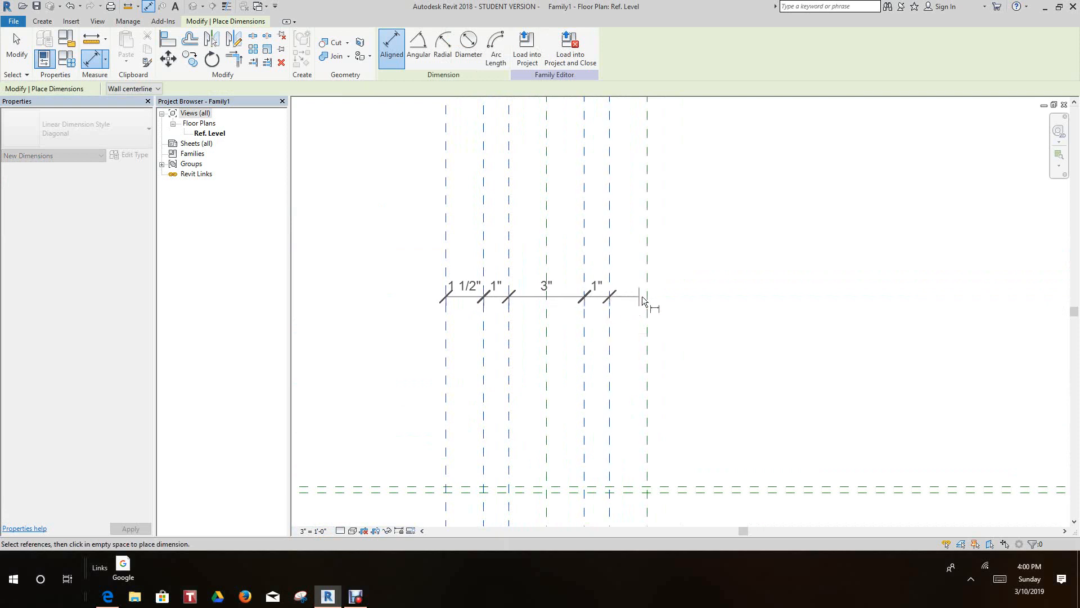
pyautogui.click(647, 296)
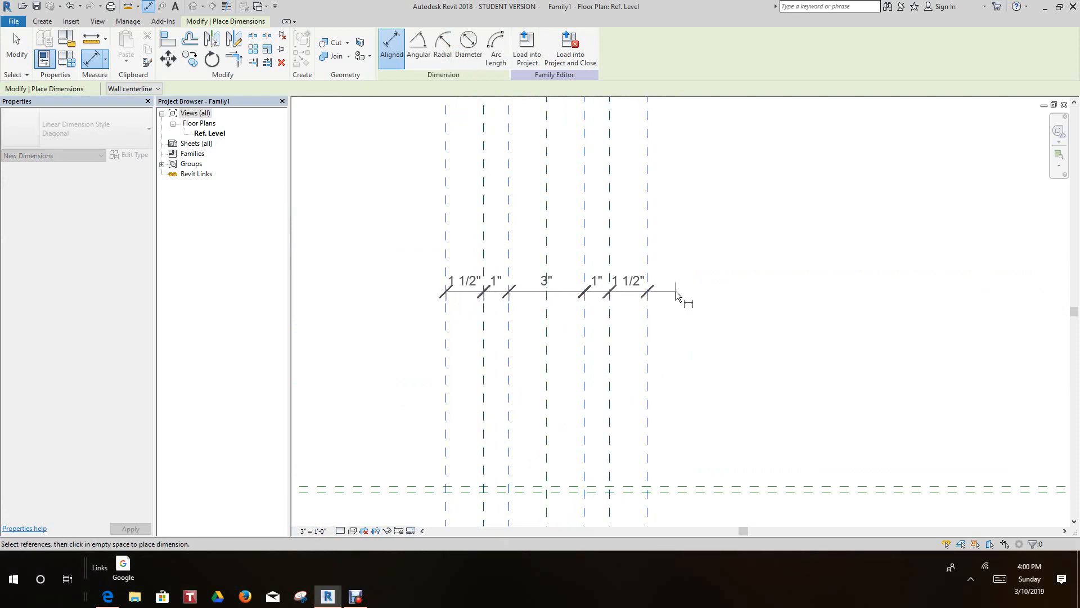
pyautogui.click(687, 270)
# - Draw a horizontal reference plane across the vertical planes, about 3 5/16" below the lower of the two horizontal planes
pyautogui.scroll(-2, 690, 317)
pyautogui.moveTo(692, 330); pyautogui.dragTo(713, 282, button='middle')
pyautogui.scroll(1, 708, 287)
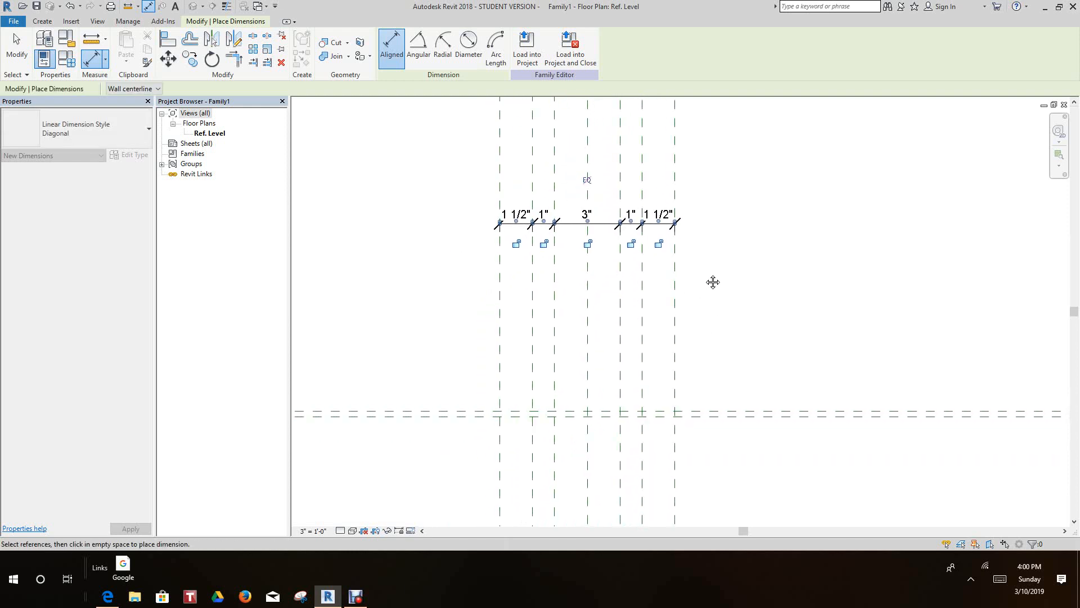
pyautogui.scroll(-1, 713, 281)
pyautogui.moveTo(714, 282); pyautogui.dragTo(718, 290, button='middle')
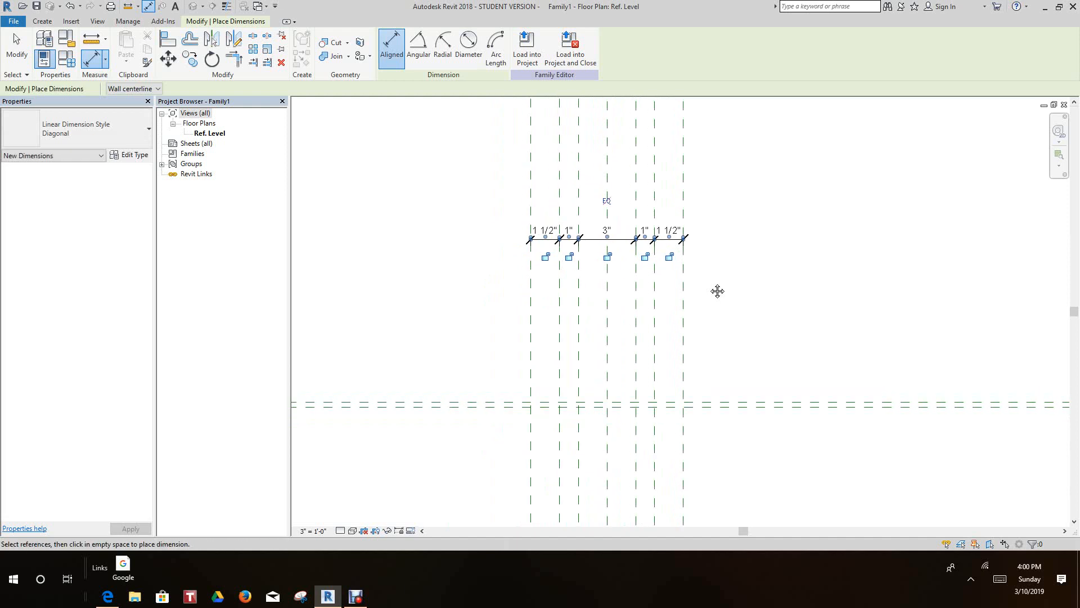
pyautogui.scroll(1, 687, 398)
pyautogui.moveTo(742, 415); pyautogui.dragTo(737, 352, button='middle')
pyautogui.scroll(-1, 737, 352)
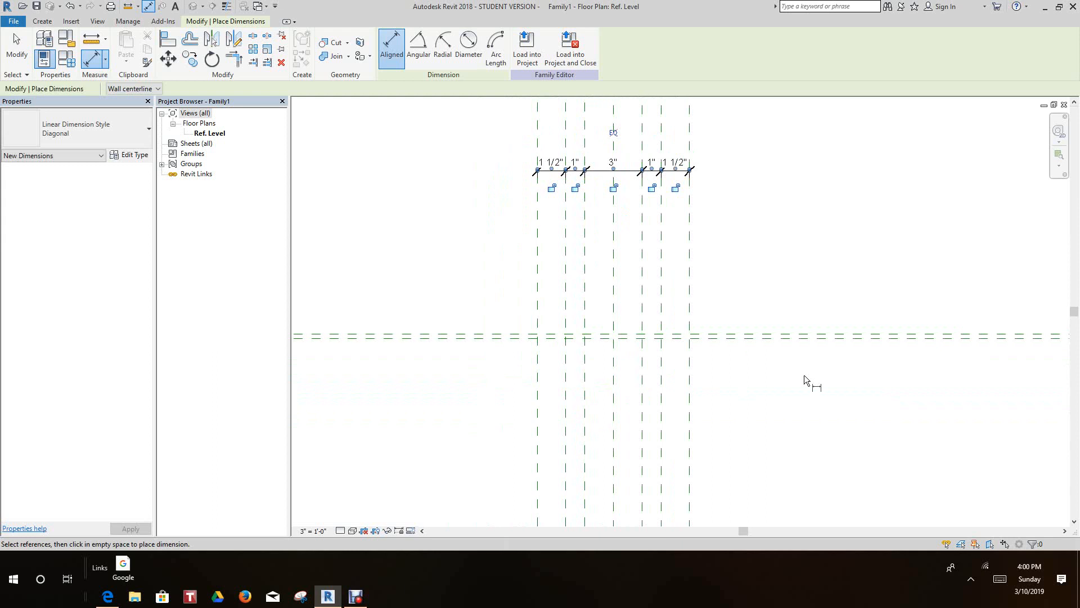
pyautogui.scroll(-1, 805, 374)
pyautogui.moveTo(803, 381); pyautogui.dragTo(793, 396, button='middle')
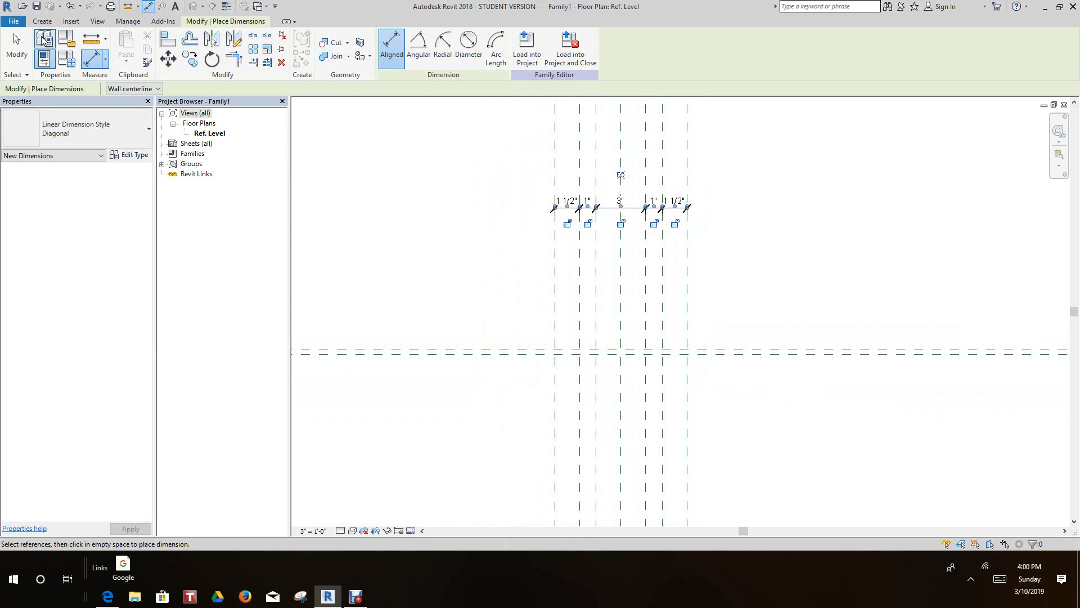
pyautogui.click(40, 23)
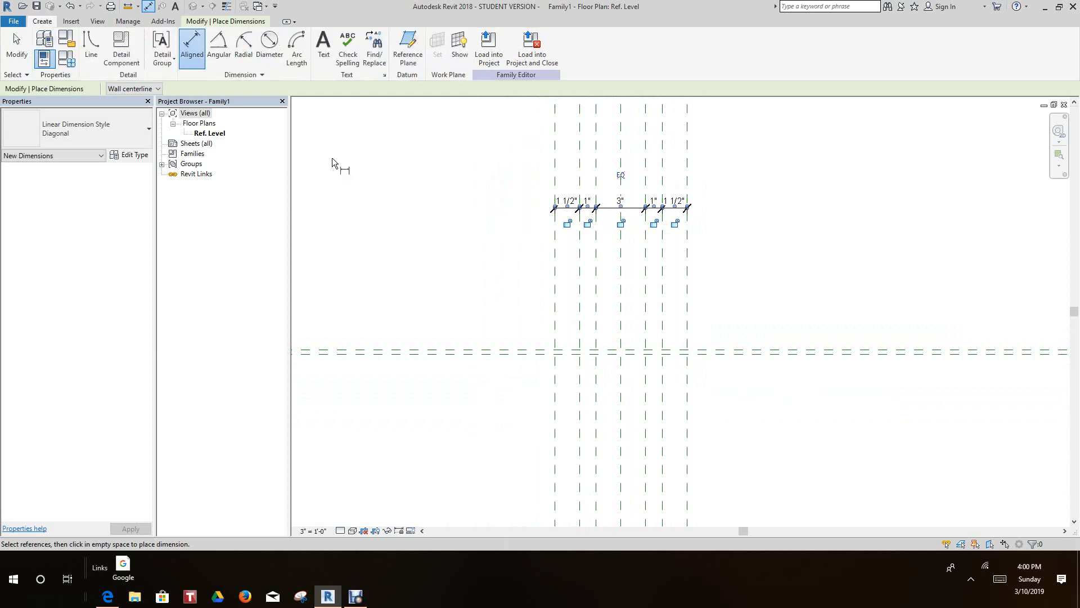
pyautogui.click(408, 45)
pyautogui.click(496, 409)
pyautogui.click(915, 409)
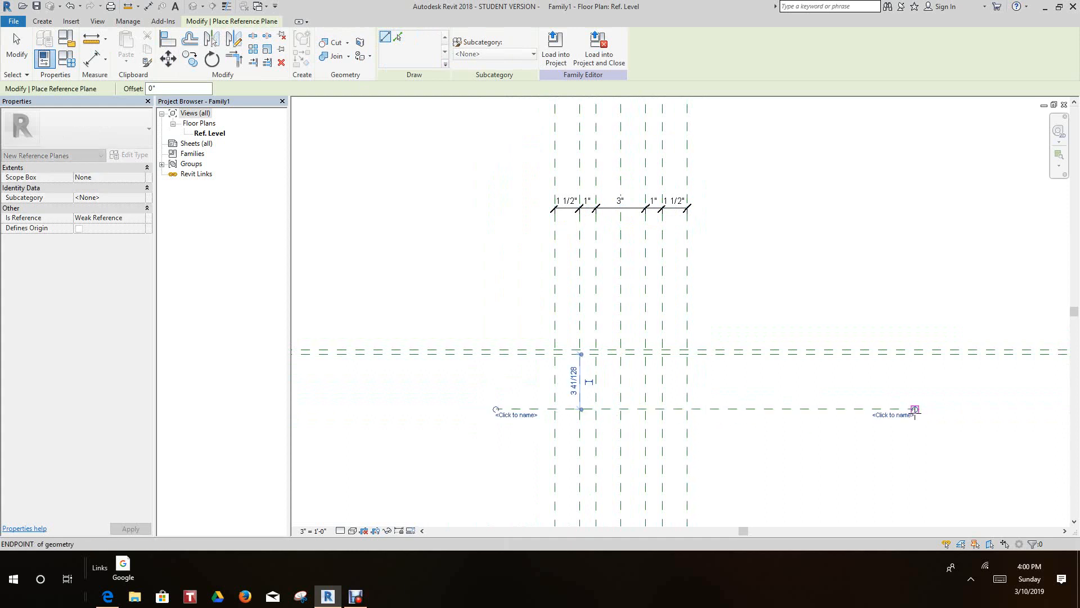
pyautogui.rightClick(915, 411)
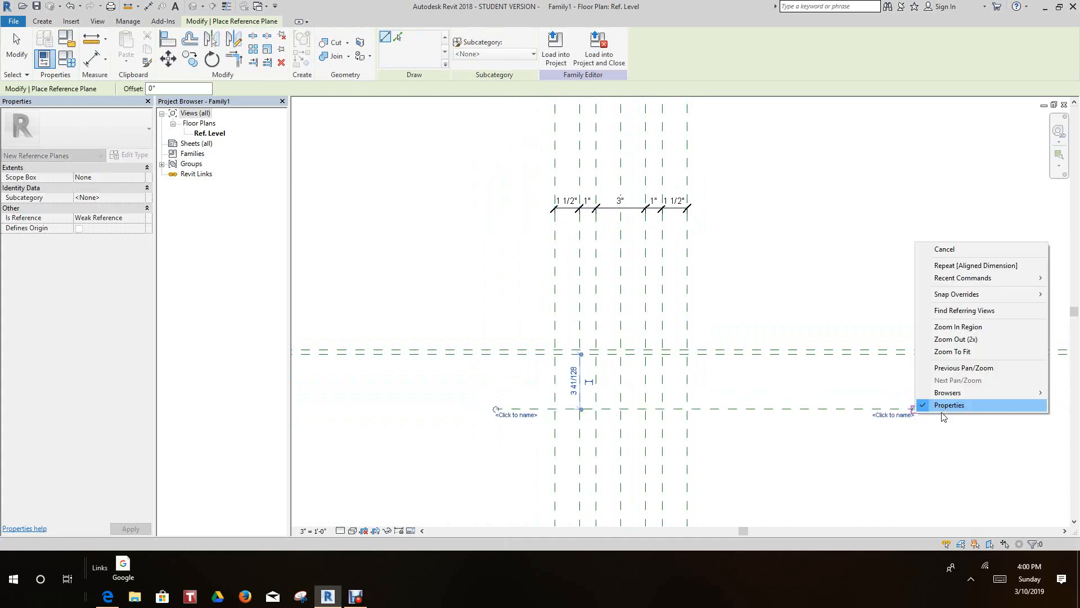
pyautogui.click(954, 250)
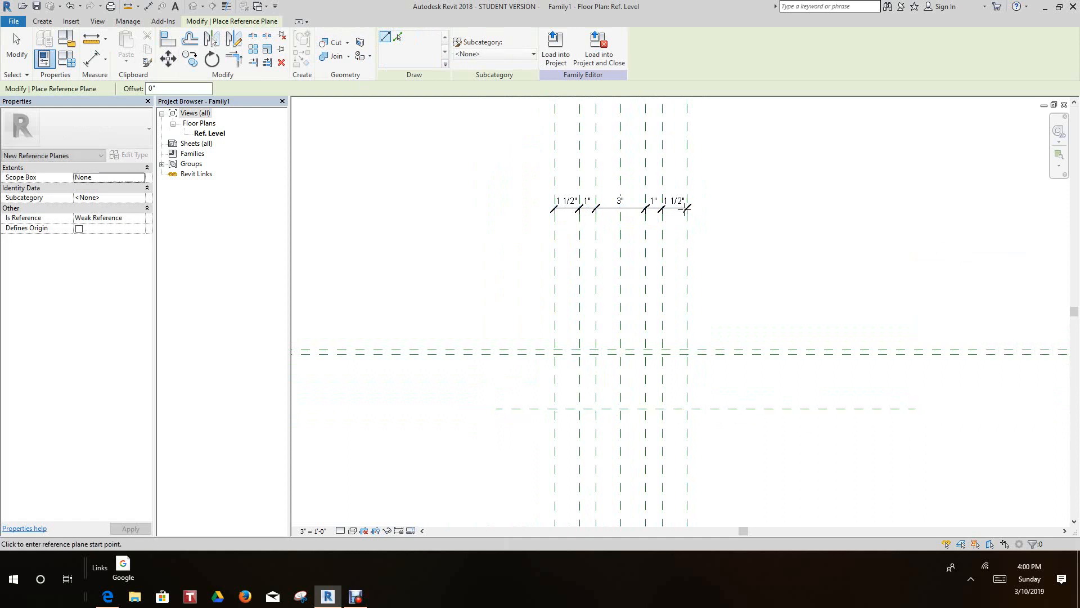
# - Dimension the distance from the upper horizontal center plane to the newly drawn lower plane, placing it right of the vertical planes
pyautogui.click(92, 58)
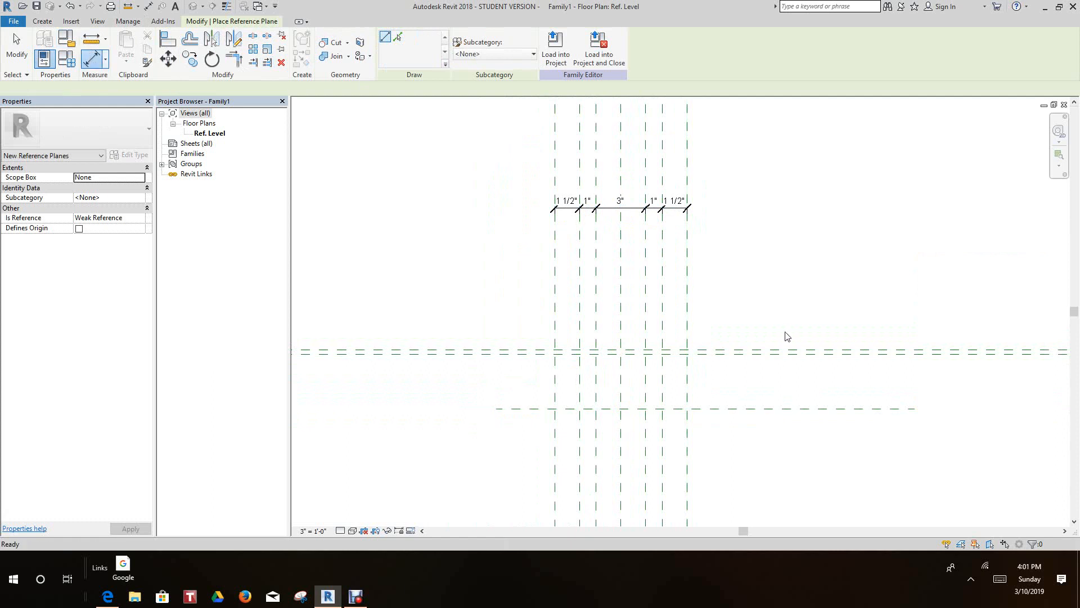
pyautogui.click(842, 409)
pyautogui.scroll(1, 851, 414)
pyautogui.scroll(1, 852, 415)
pyautogui.moveTo(857, 422); pyautogui.dragTo(787, 404, button='middle')
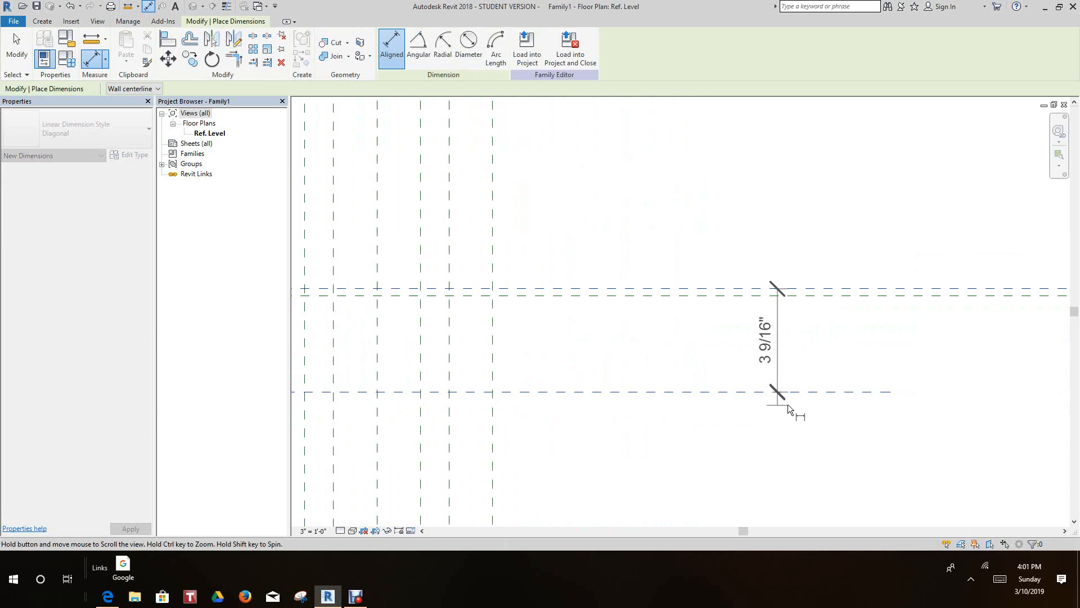
pyautogui.click(833, 437)
pyautogui.rightClick(831, 436)
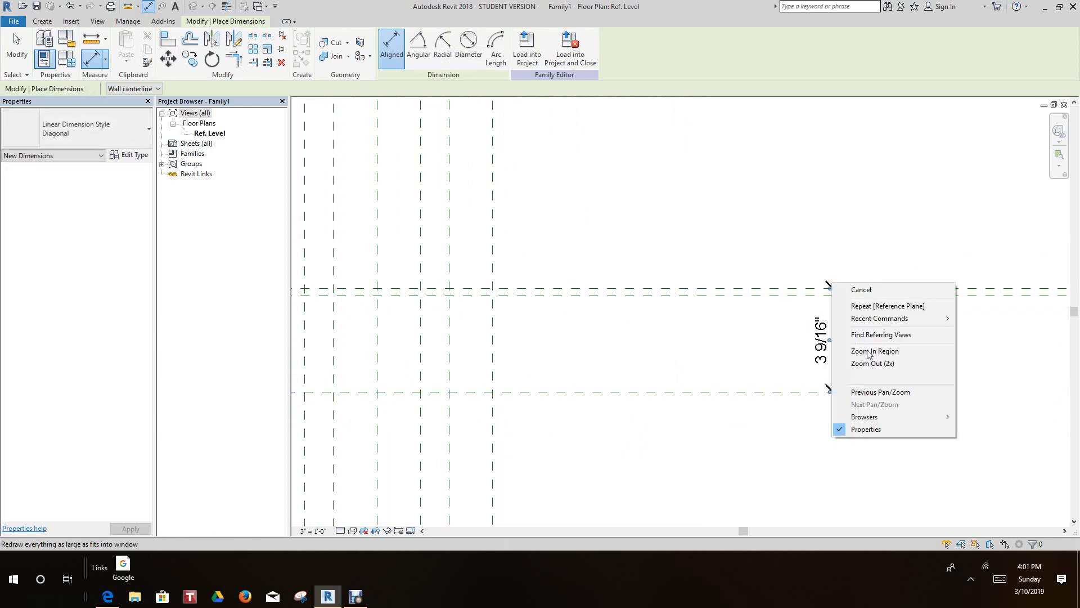
pyautogui.click(865, 297)
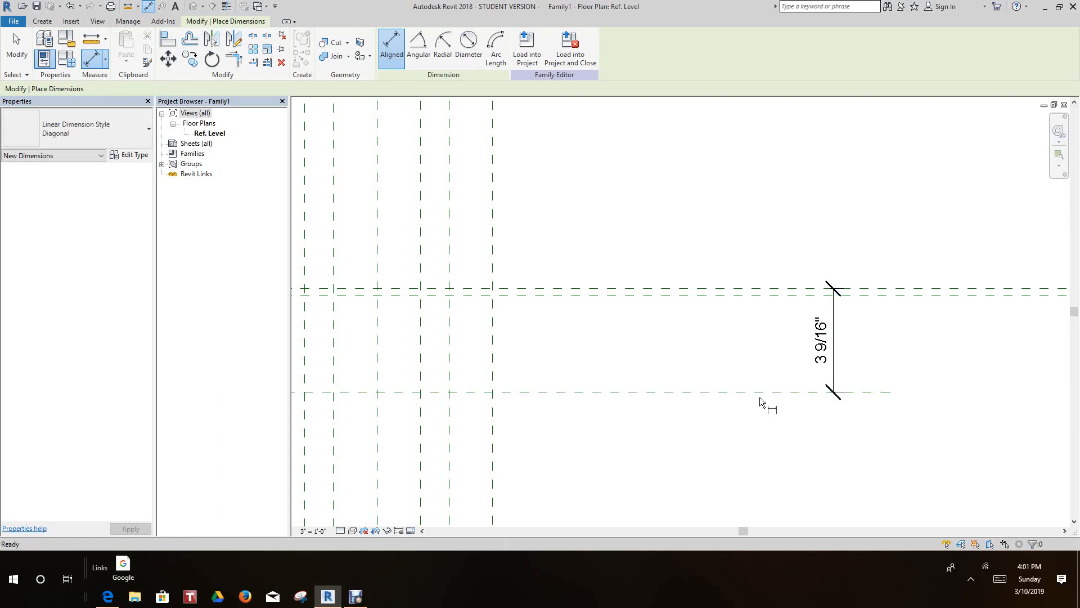
pyautogui.press('Escape')
pyautogui.press('Escape')
# - Move the lowest horizontal reference plane by setting its dimension from the center plane to 3"
pyautogui.click(761, 392)
pyautogui.click(827, 350)
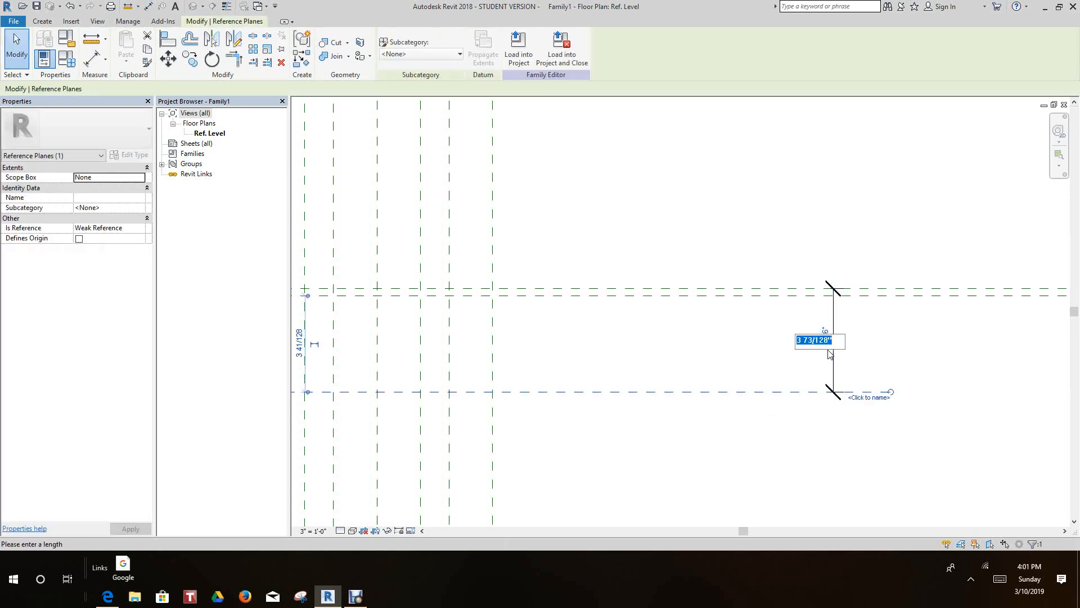
pyautogui.write('3')
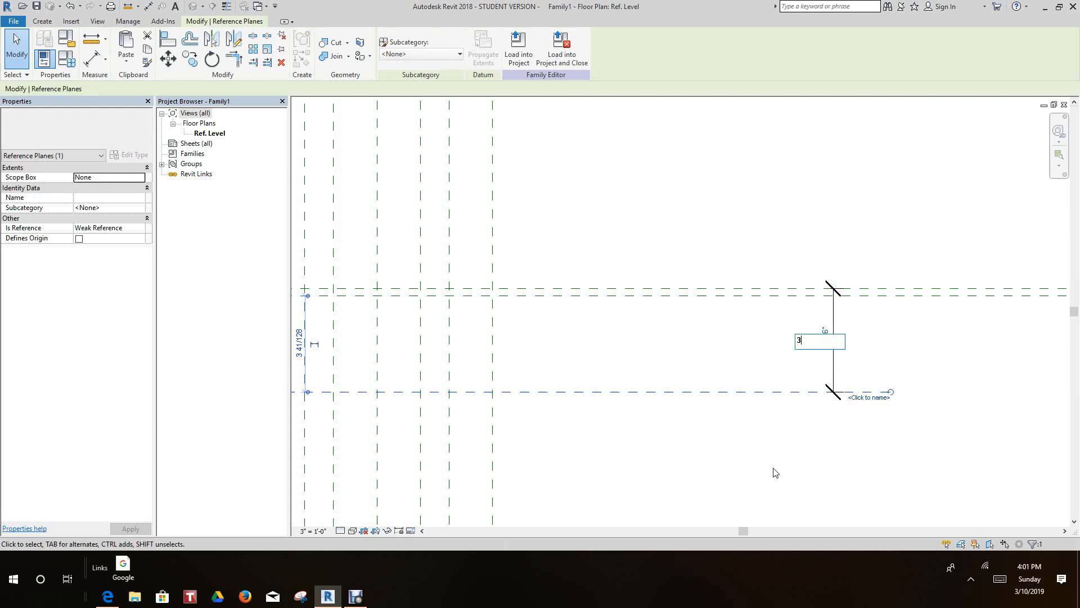
pyautogui.press('Return')
pyautogui.click(773, 469)
pyautogui.scroll(-3, 758, 458)
pyautogui.moveTo(769, 464); pyautogui.dragTo(822, 431, button='middle')
pyautogui.scroll(-1, 785, 431)
pyautogui.click(784, 434)
# - Add an aligned dimension between the two closely spaced horizontal reference planes, left of the vertical planes
pyautogui.moveTo(753, 440); pyautogui.dragTo(757, 444, button='middle')
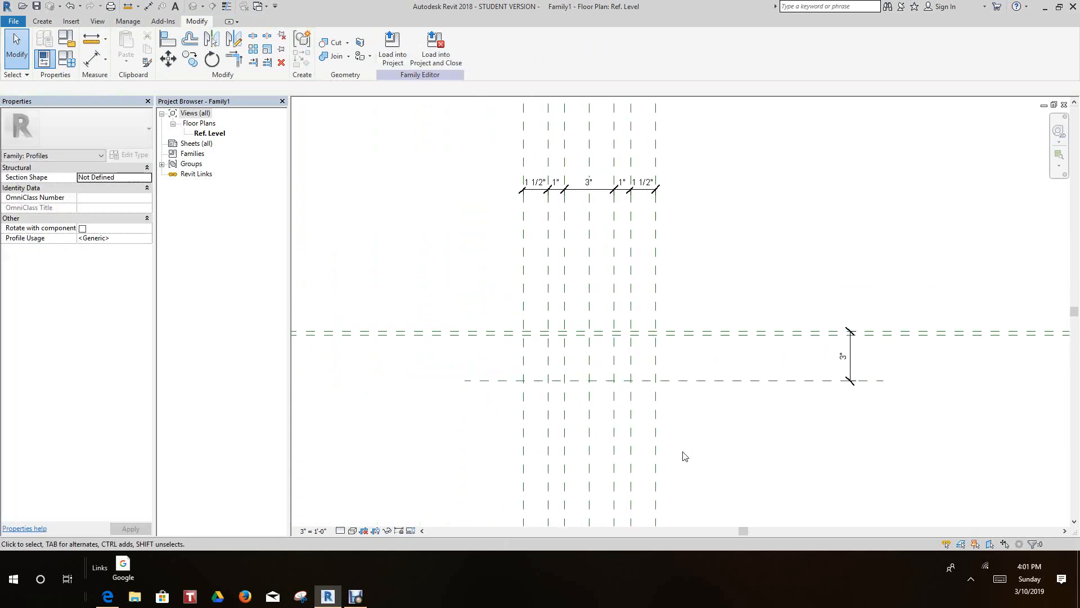
pyautogui.scroll(3, 518, 355)
pyautogui.scroll(-4, 519, 355)
pyautogui.moveTo(579, 356); pyautogui.dragTo(714, 349, button='middle')
pyautogui.scroll(2, 526, 389)
pyautogui.moveTo(524, 399); pyautogui.dragTo(512, 407, button='middle')
pyautogui.scroll(-2, 512, 387)
pyautogui.scroll(3, 517, 381)
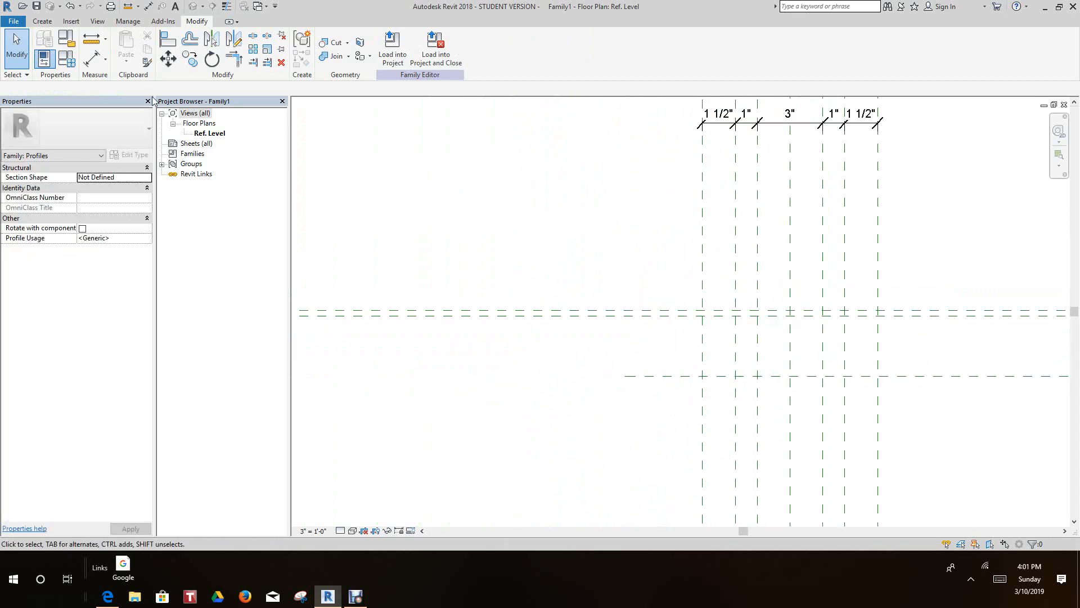
pyautogui.click(93, 60)
pyautogui.scroll(2, 400, 290)
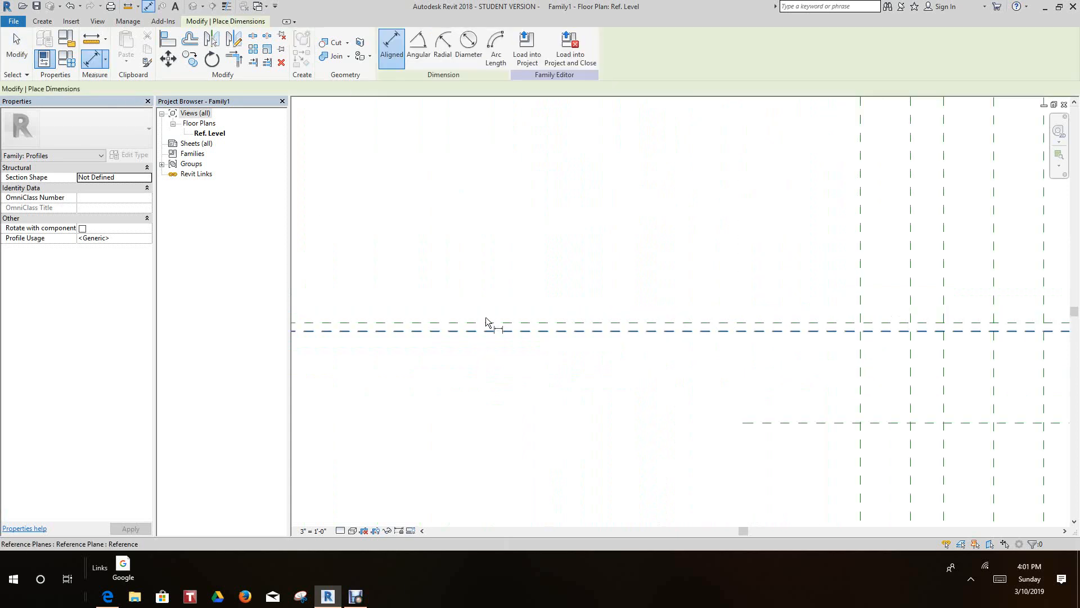
pyautogui.click(490, 332)
pyautogui.click(467, 369)
pyautogui.scroll(-2, 528, 347)
pyautogui.moveTo(541, 336); pyautogui.dragTo(473, 344, button='middle')
pyautogui.scroll(-1, 672, 424)
pyautogui.moveTo(681, 434); pyautogui.dragTo(678, 437, button='middle')
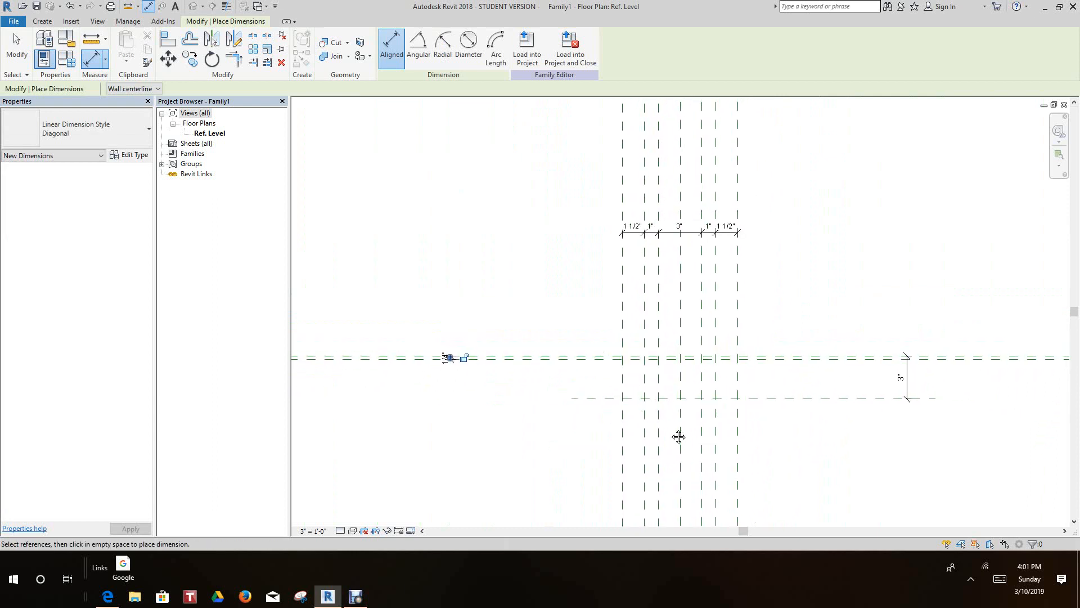
pyautogui.scroll(3, 679, 438)
pyautogui.scroll(-1, 677, 436)
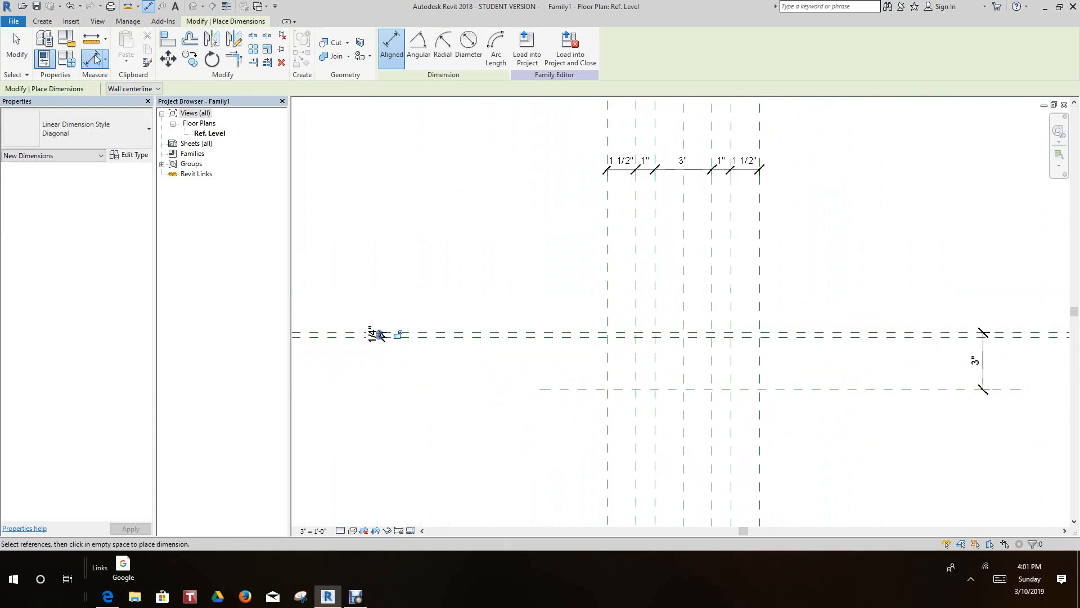
# - Add a horizontal reference plane offset 1/4" above the lowest horizontal plane by picking that plane
pyautogui.click(43, 22)
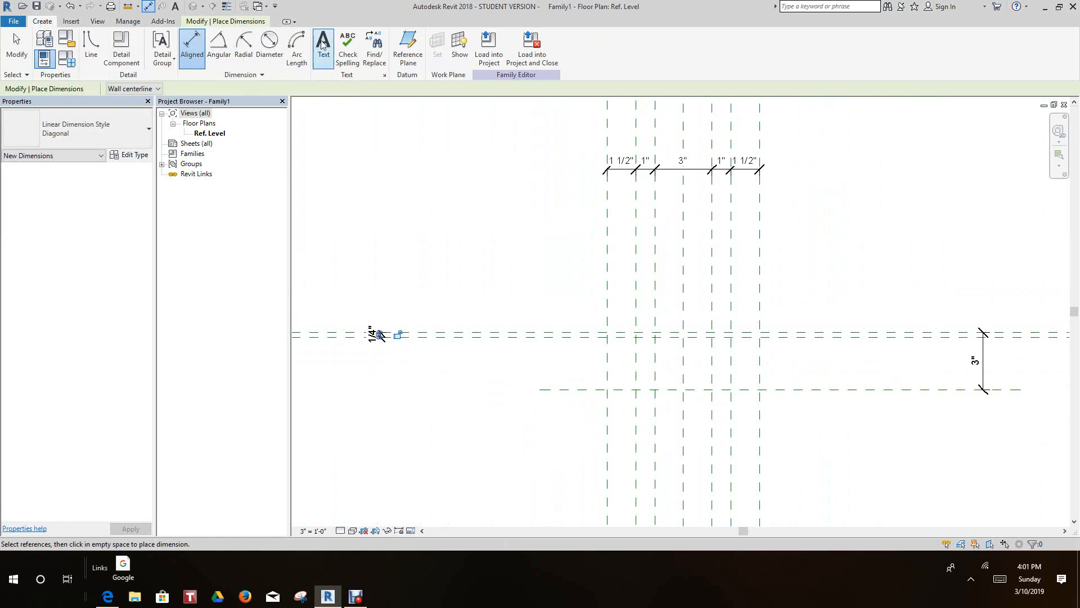
pyautogui.click(407, 46)
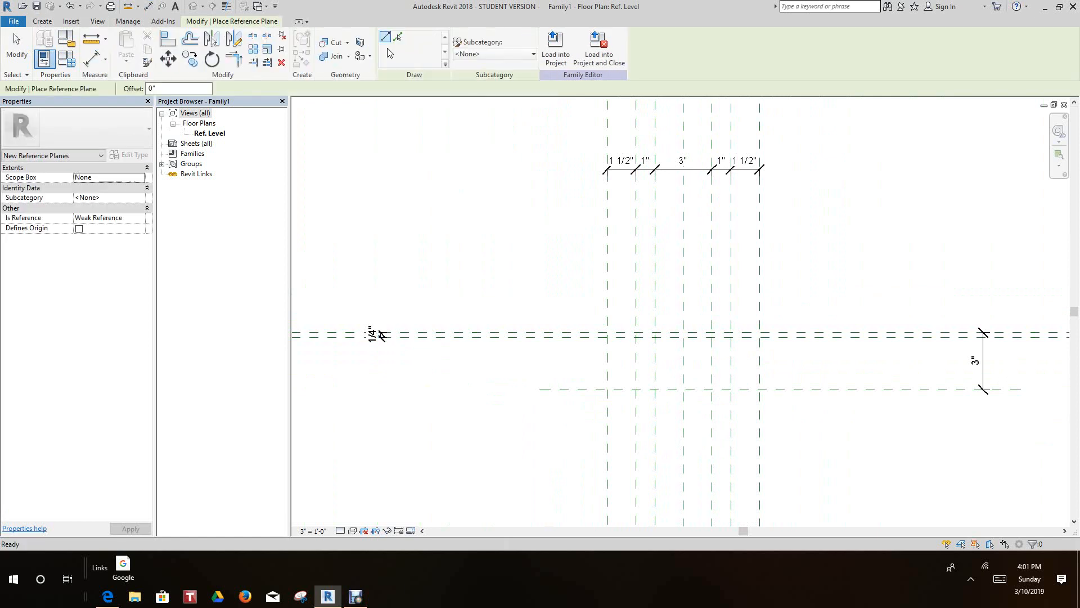
pyautogui.click(397, 39)
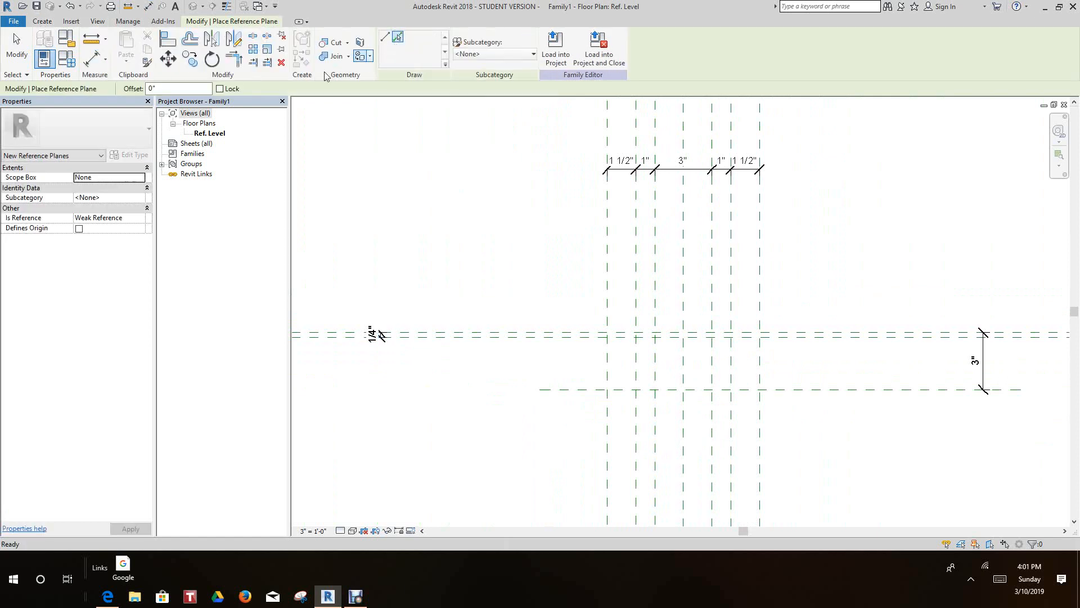
pyautogui.moveTo(152, 89); pyautogui.dragTo(143, 92)
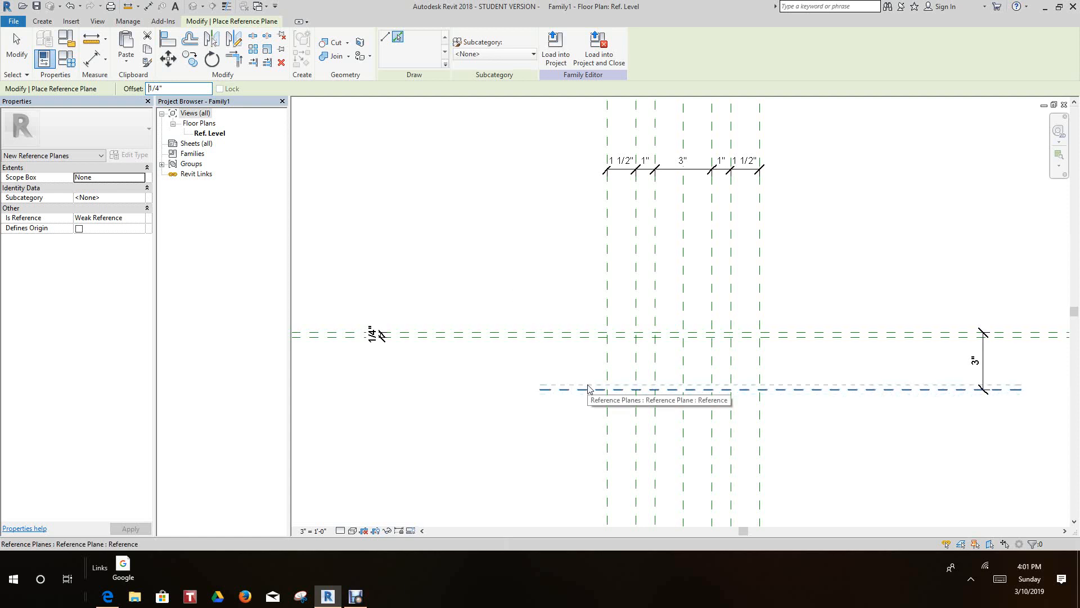
pyautogui.click(549, 394)
pyautogui.scroll(-2, 531, 354)
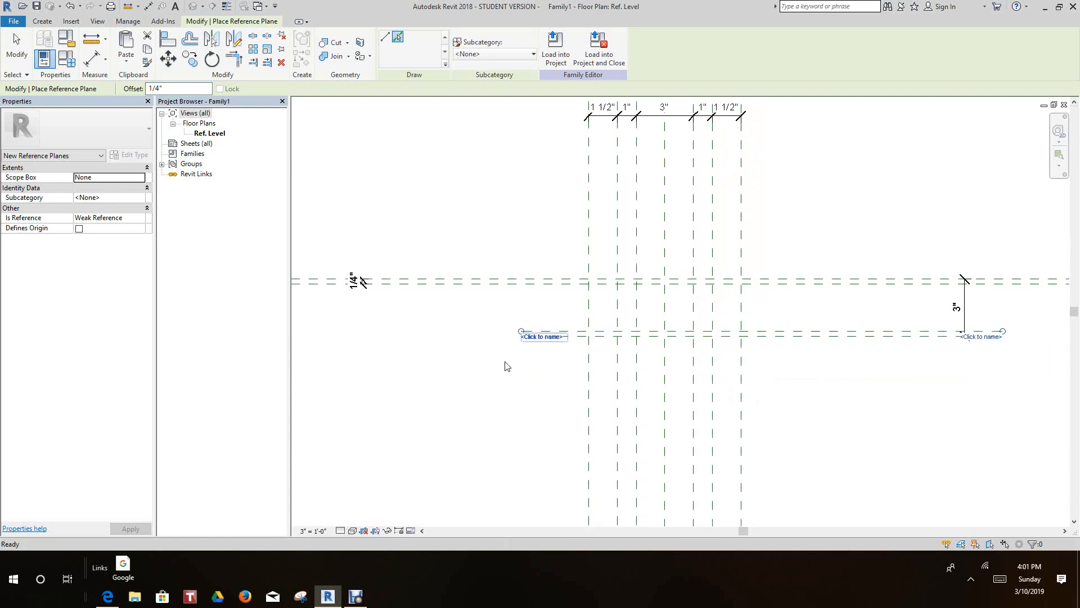
pyautogui.scroll(3, 492, 380)
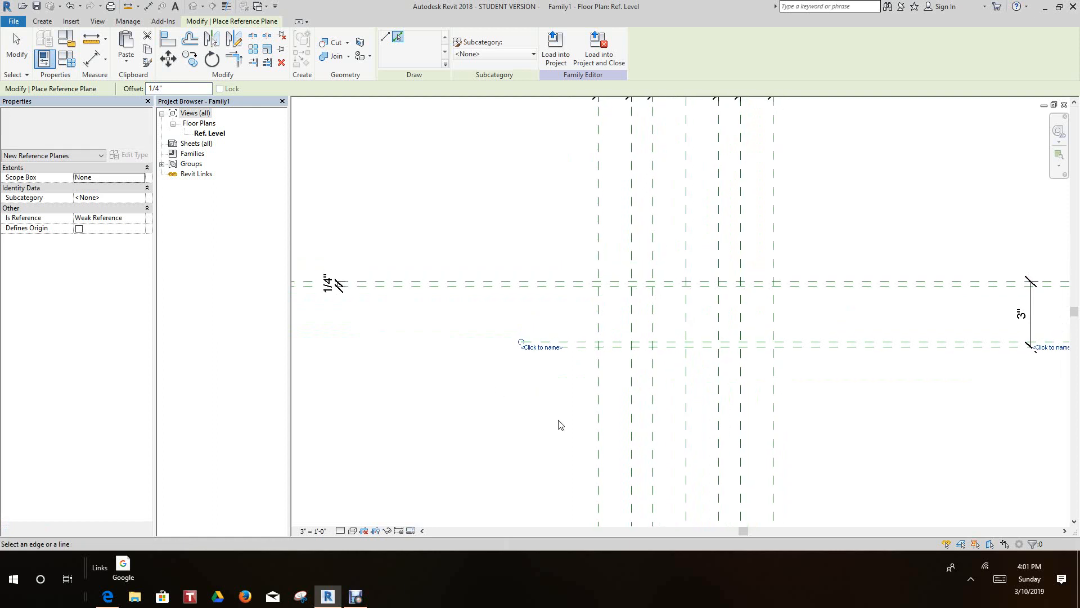
pyautogui.rightClick(539, 397)
pyautogui.click(601, 403)
pyautogui.moveTo(592, 414); pyautogui.dragTo(530, 388, button='middle')
pyautogui.scroll(1, 549, 340)
pyautogui.scroll(1, 530, 388)
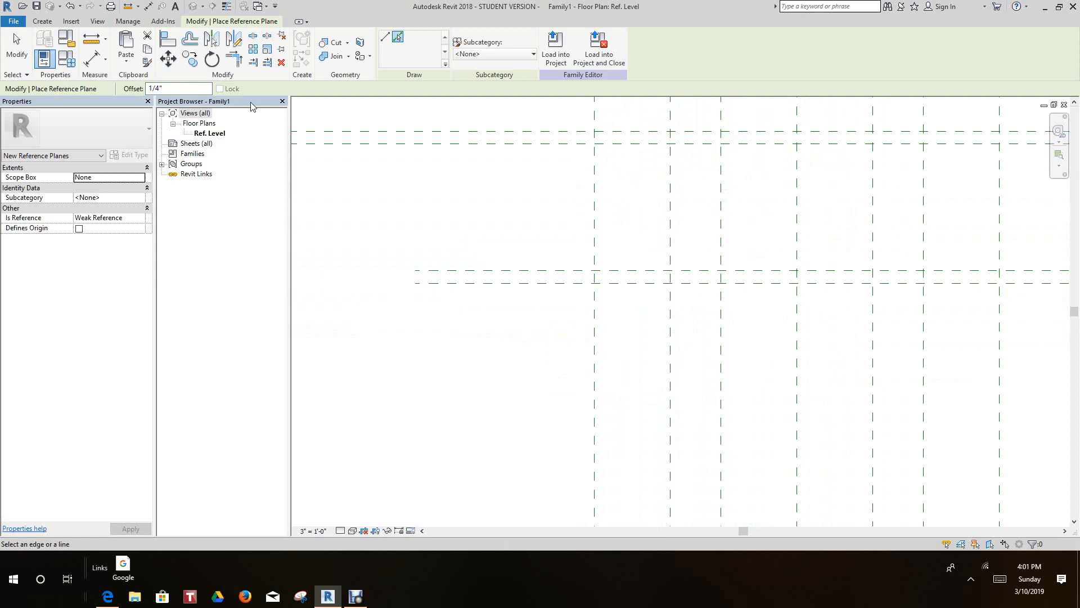
# - Draw a short vertical reference plane across the two lower horizontal planes, about 5/32" left of the leftmost vertical plane
pyautogui.click(47, 24)
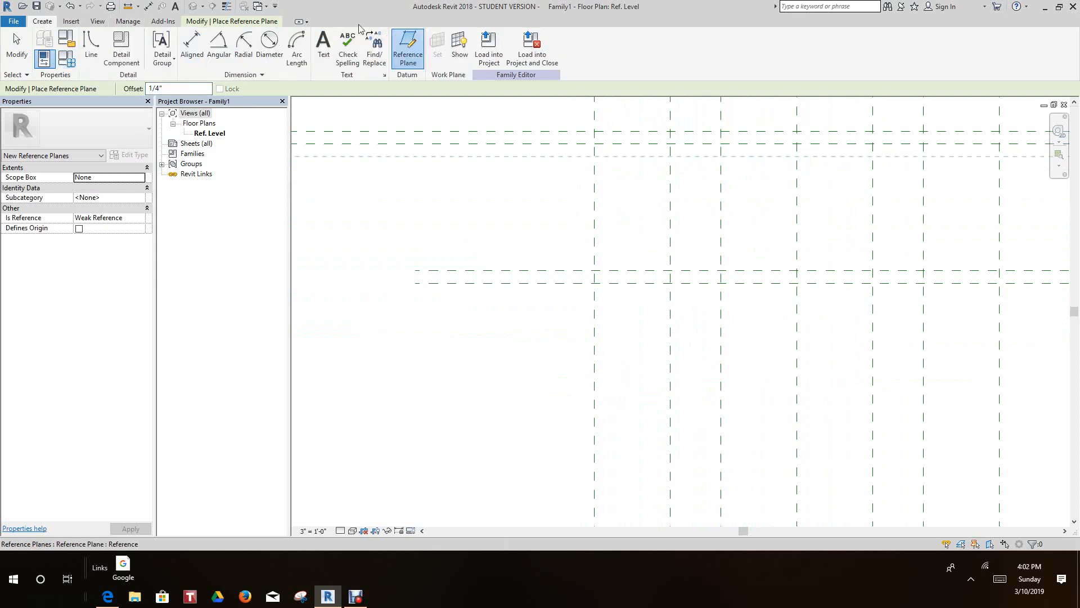
pyautogui.scroll(1, 598, 251)
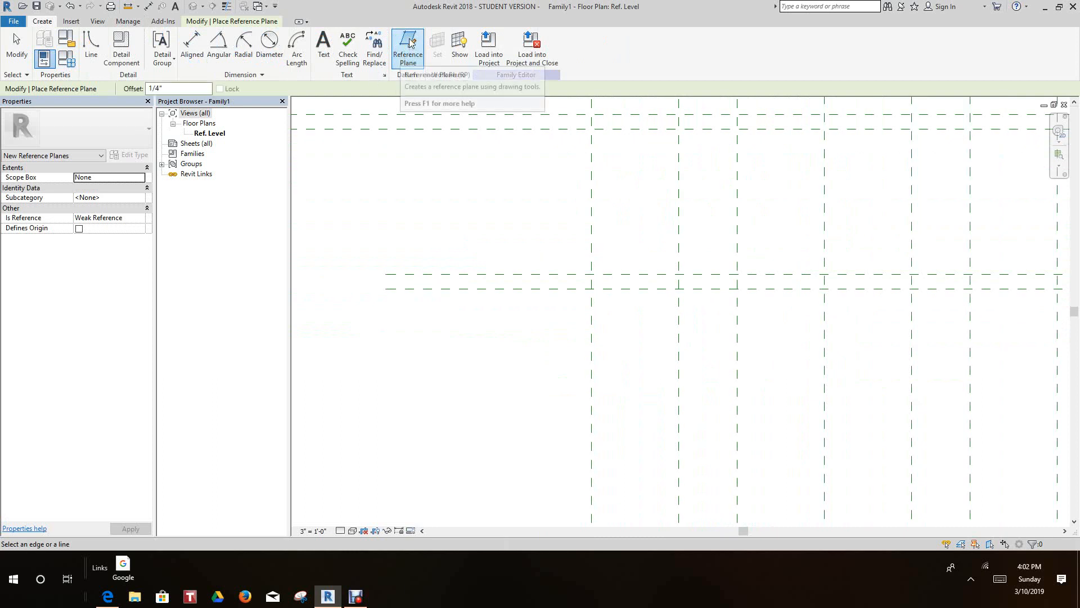
pyautogui.click(423, 49)
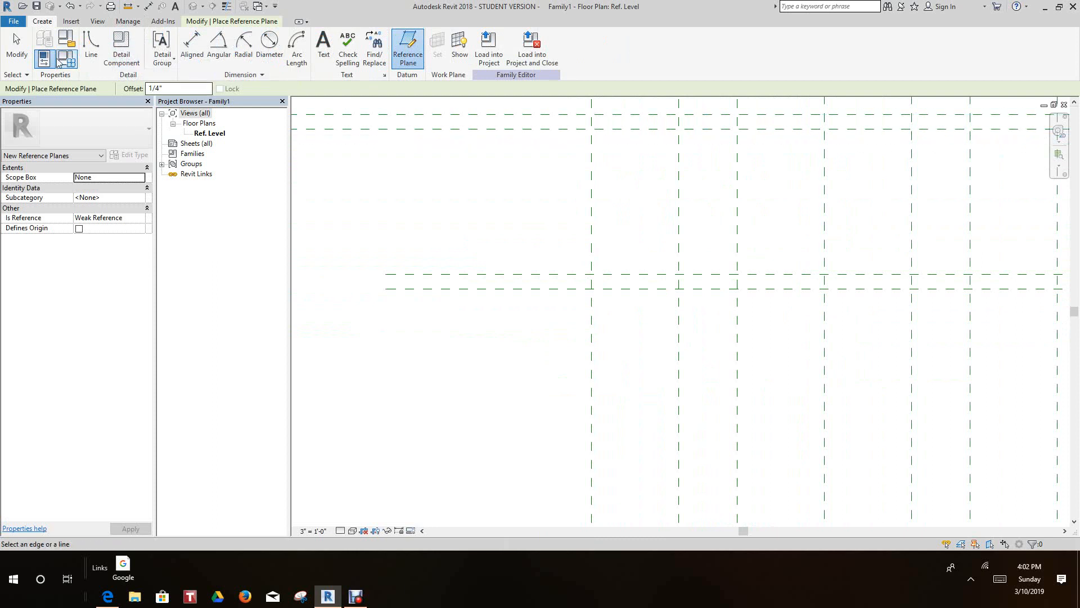
pyautogui.click(16, 47)
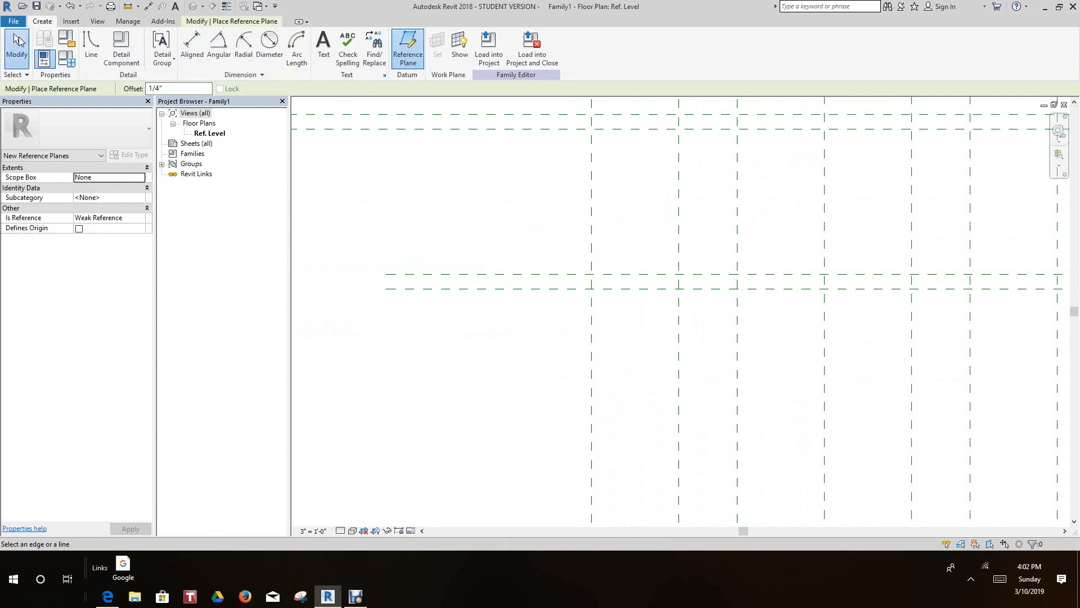
pyautogui.click(420, 46)
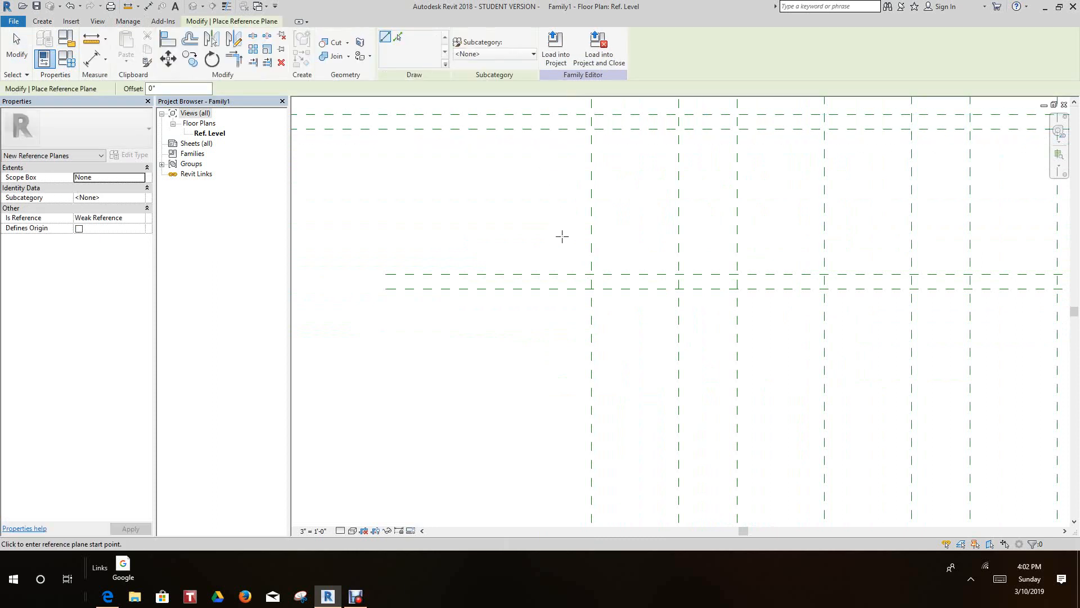
pyautogui.moveTo(552, 253)
pyautogui.mouseDown(button='middle')
pyautogui.moveTo(548, 224)
pyautogui.moveTo(550, 260)
pyautogui.mouseUp(button='middle')
pyautogui.scroll(-1, 551, 276)
pyautogui.moveTo(552, 281); pyautogui.dragTo(556, 392, button='middle')
pyautogui.scroll(3, 549, 335)
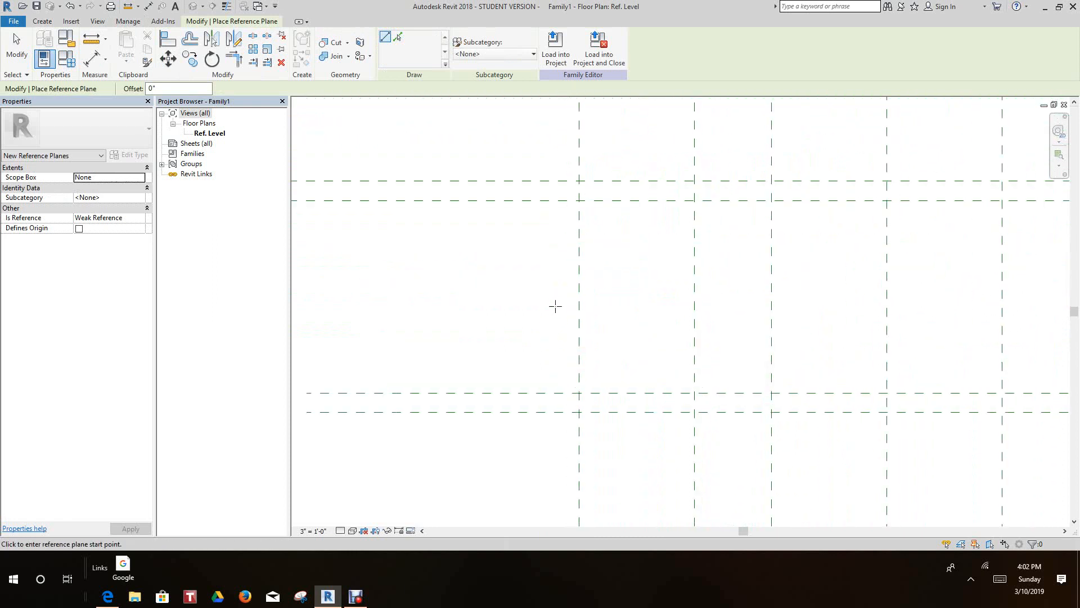
pyautogui.click(566, 299)
pyautogui.moveTo(574, 414); pyautogui.dragTo(580, 381, button='middle')
pyautogui.moveTo(566, 434); pyautogui.dragTo(567, 418, button='middle')
pyautogui.scroll(-1, 567, 418)
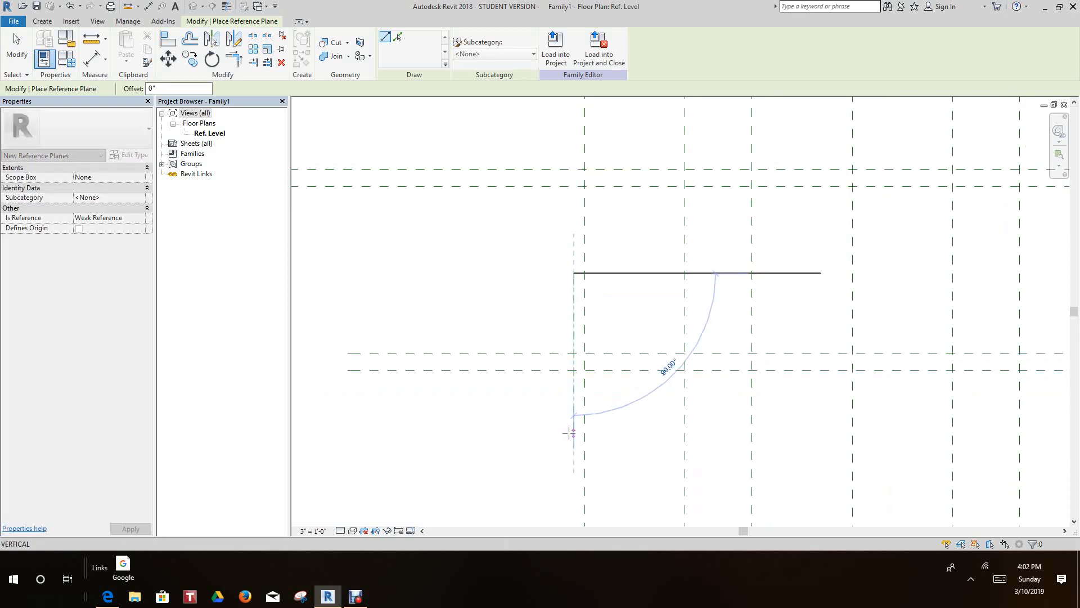
pyautogui.click(573, 427)
# - Make the temporary dimension between the short plane and the leftmost vertical plane permanent and set it to 1/8"
pyautogui.scroll(3, 579, 337)
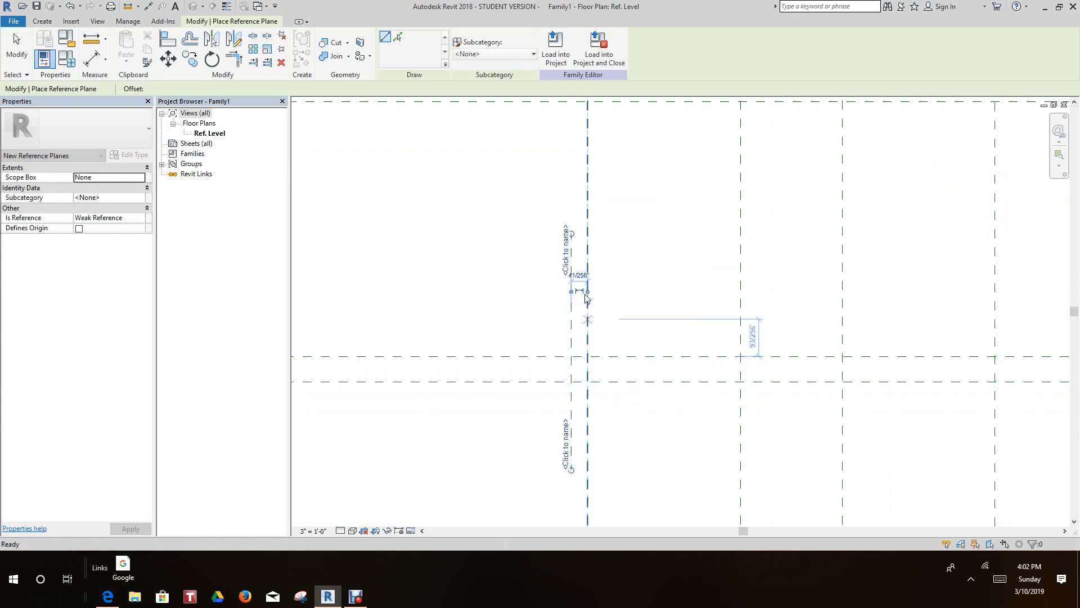
pyautogui.press('Escape')
pyautogui.press('Escape')
pyautogui.click(555, 319)
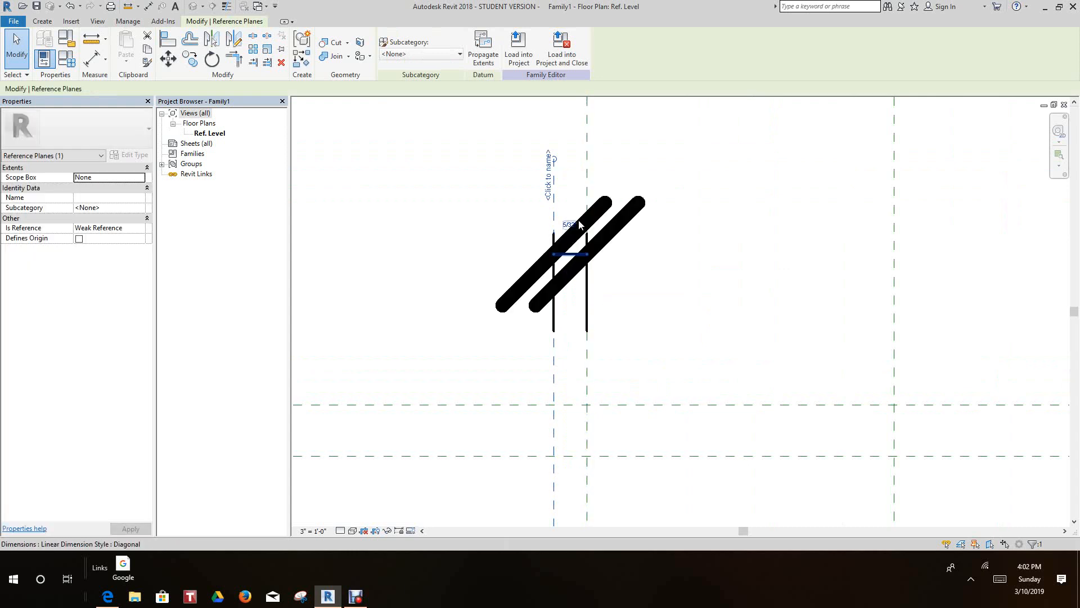
pyautogui.click(569, 222)
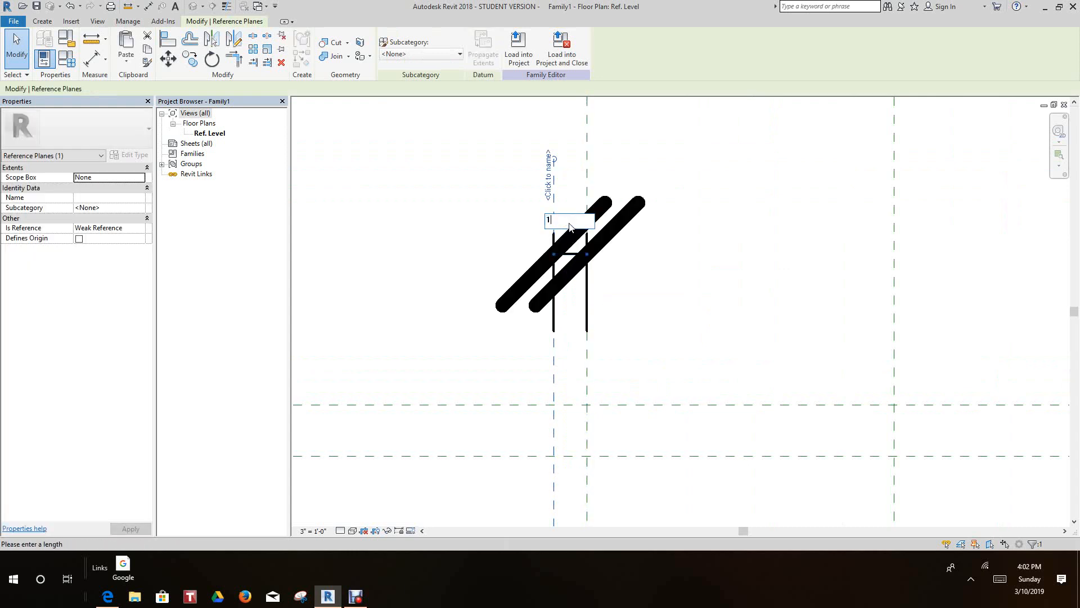
pyautogui.press('Return')
pyautogui.click(487, 235)
pyautogui.scroll(-4, 505, 241)
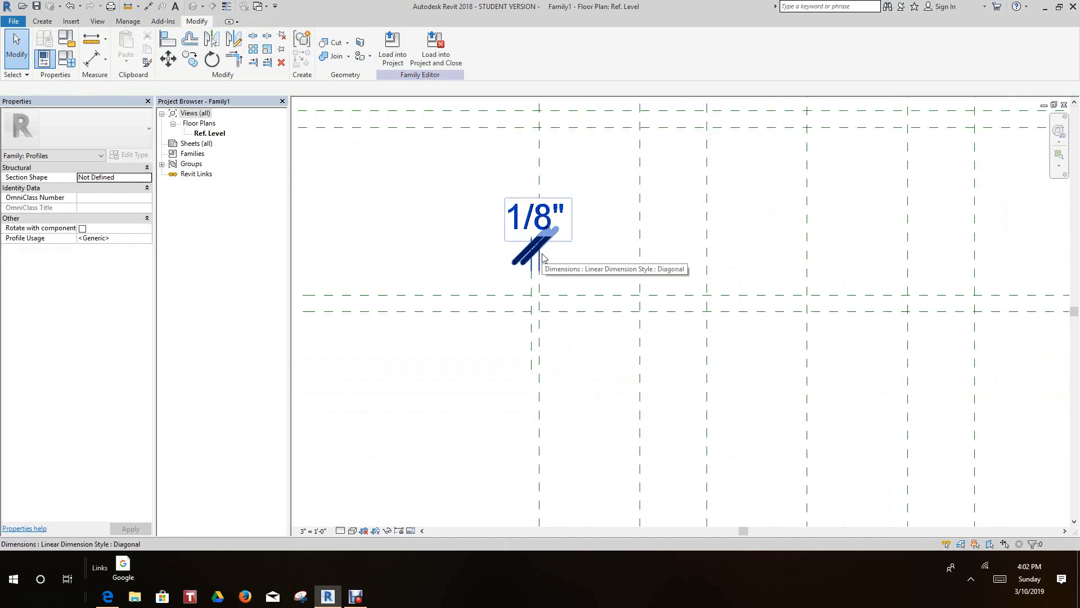
# - Mirror the short vertical reference plane to the other side of the leftmost vertical plane, using a drawn axis along that plane
pyautogui.scroll(1, 541, 259)
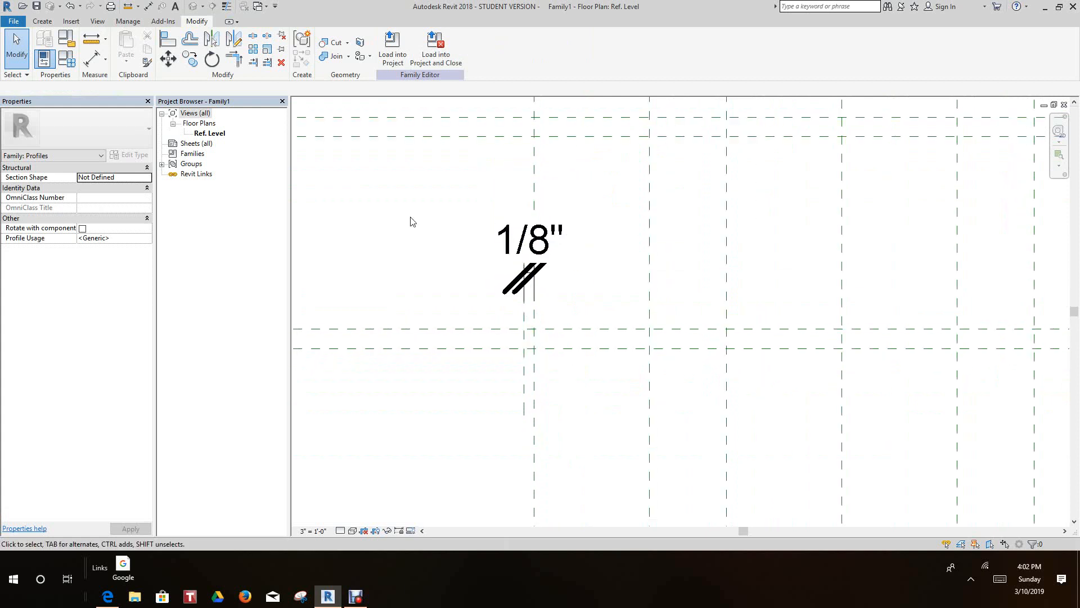
pyautogui.scroll(-1, 587, 337)
pyautogui.scroll(2, 537, 345)
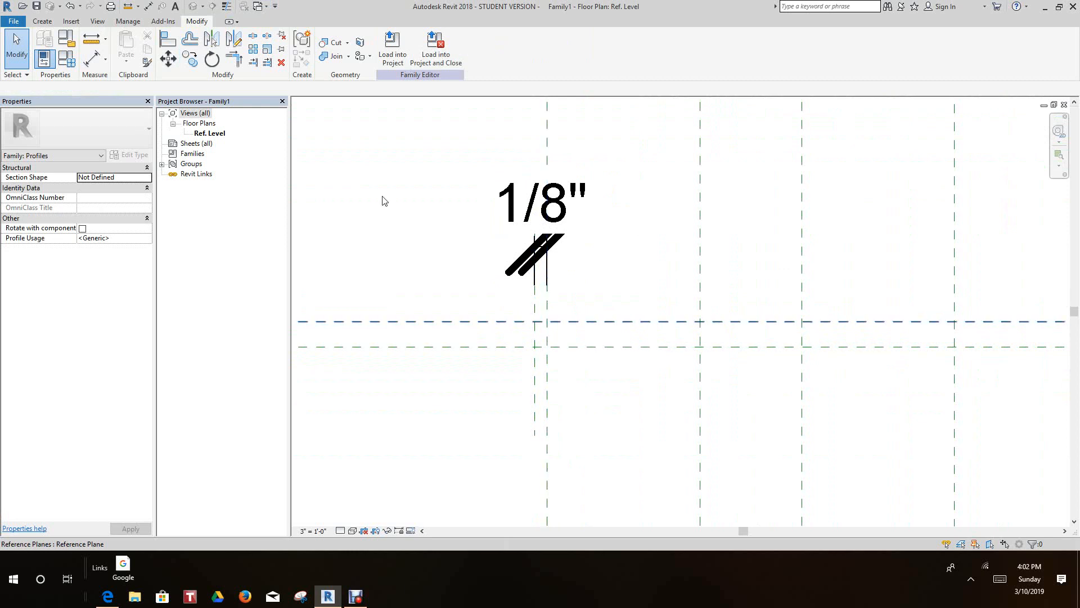
pyautogui.click(535, 404)
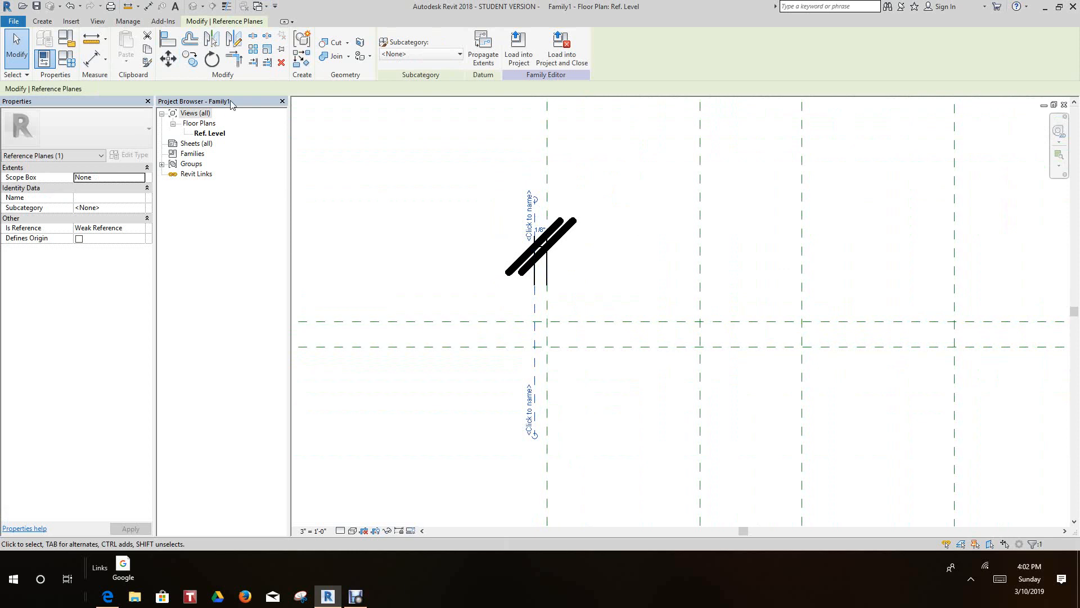
pyautogui.click(233, 38)
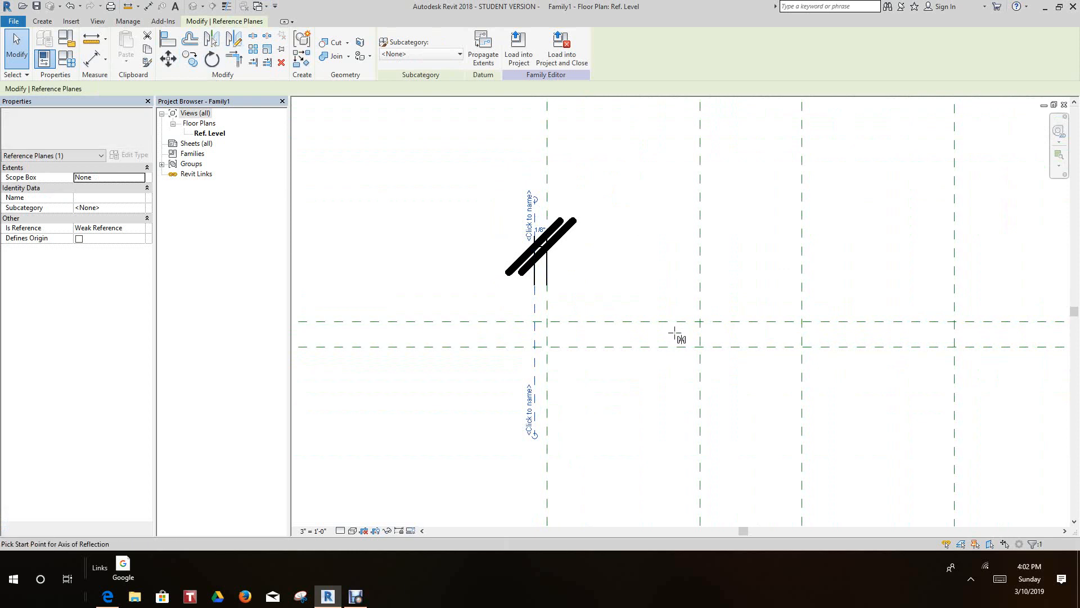
pyautogui.click(552, 379)
pyautogui.click(548, 445)
pyautogui.press('Escape')
# - Mirror the two short vertical planes and their 1/8" dimension across the center vertical plane, drawing the axis along it
pyautogui.moveTo(588, 397); pyautogui.dragTo(562, 429, button='middle')
pyautogui.scroll(-5, 562, 428)
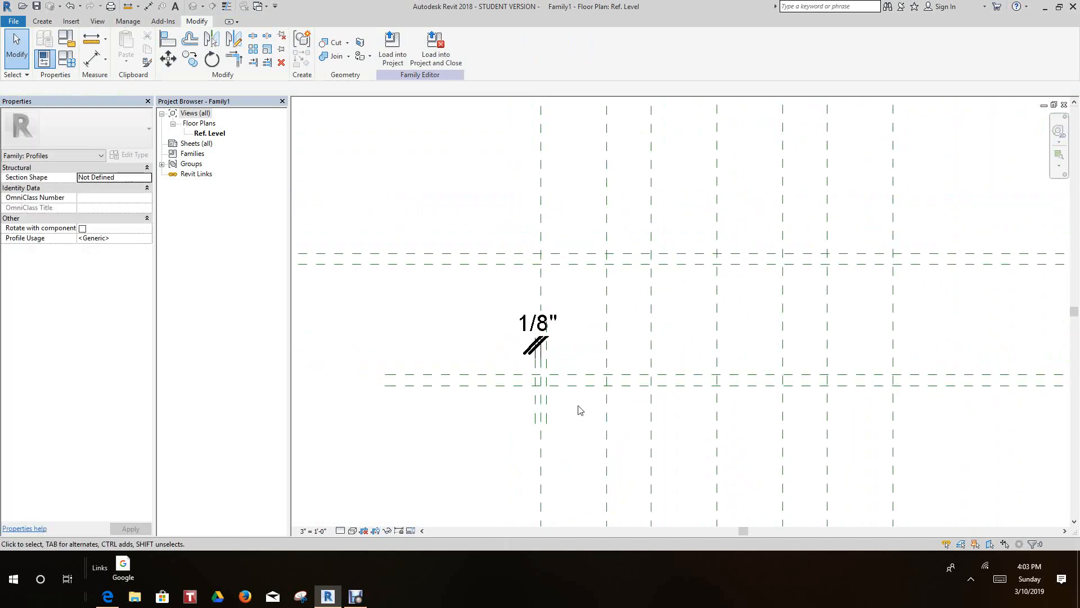
pyautogui.scroll(-2, 579, 411)
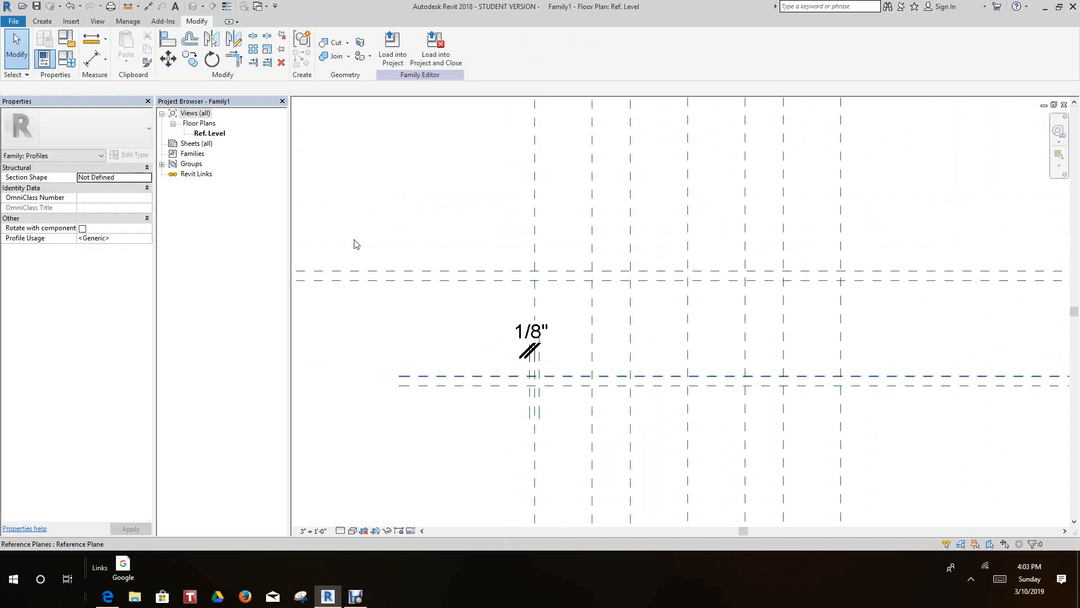
pyautogui.rightClick(334, 118)
pyautogui.click(376, 121)
pyautogui.moveTo(527, 403); pyautogui.dragTo(567, 304)
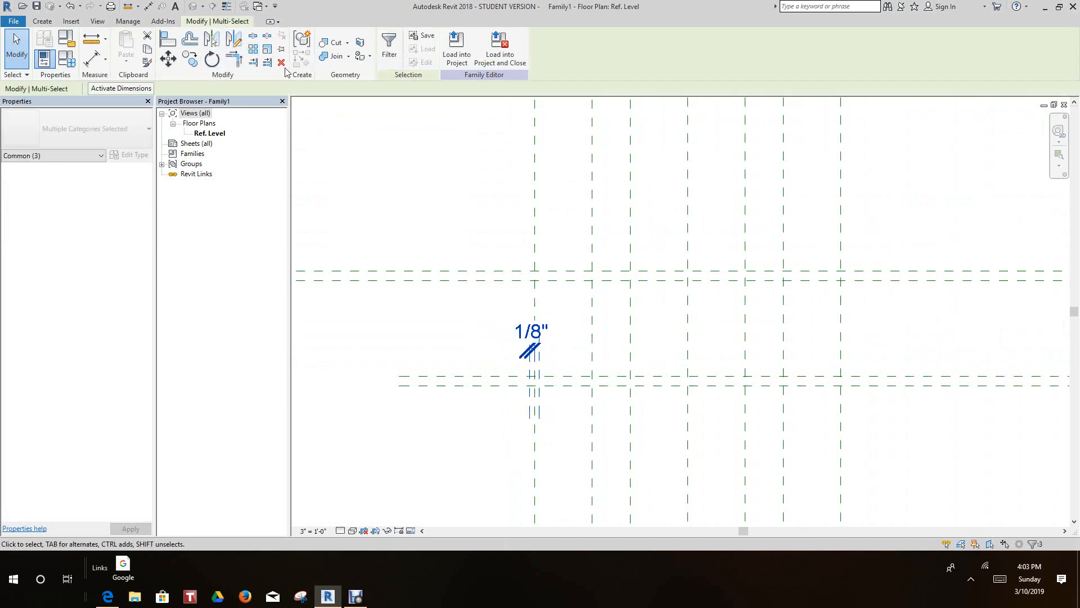
pyautogui.click(237, 39)
pyautogui.click(685, 301)
pyautogui.click(689, 343)
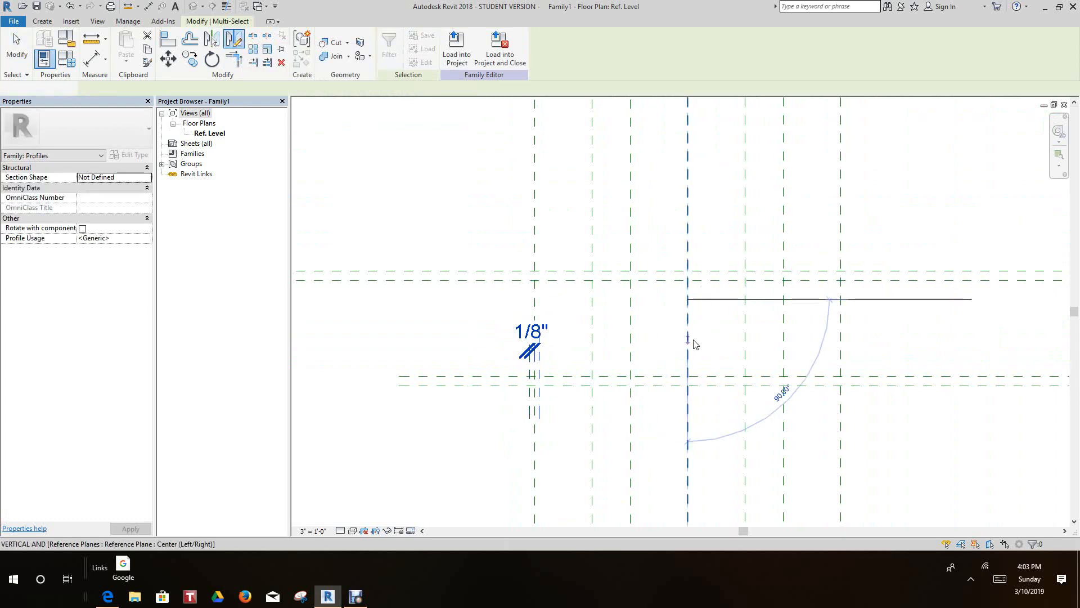
pyautogui.press('Escape')
# - Draw a short vertical reference plane across the two upper horizontal planes, about 5/16" left of the center vertical plane
pyautogui.scroll(-2, 933, 430)
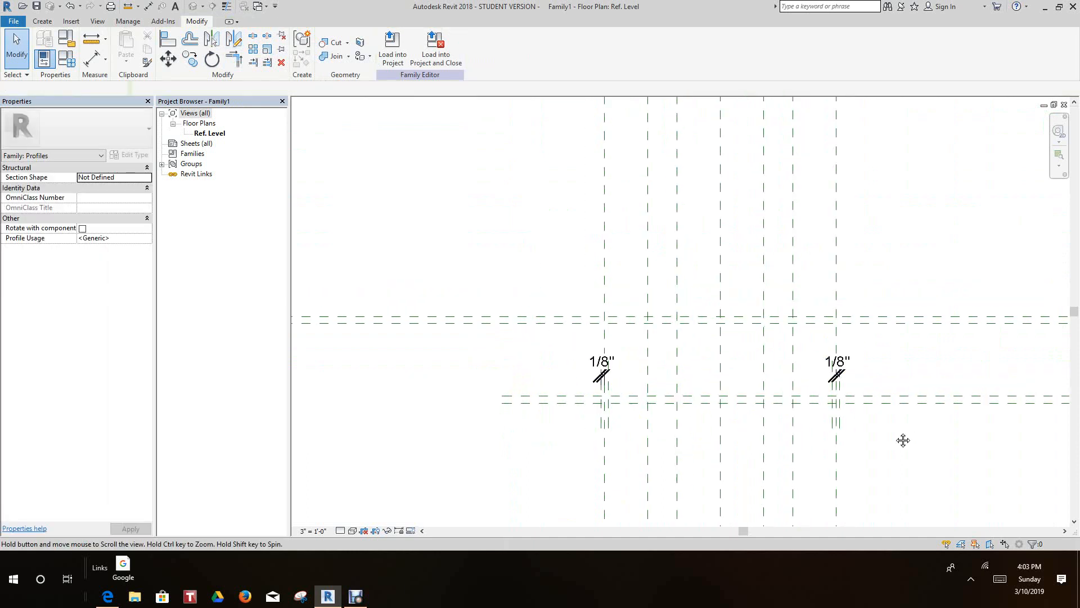
pyautogui.scroll(4, 714, 352)
pyautogui.moveTo(707, 350); pyautogui.dragTo(720, 301, button='middle')
pyautogui.scroll(-3, 721, 300)
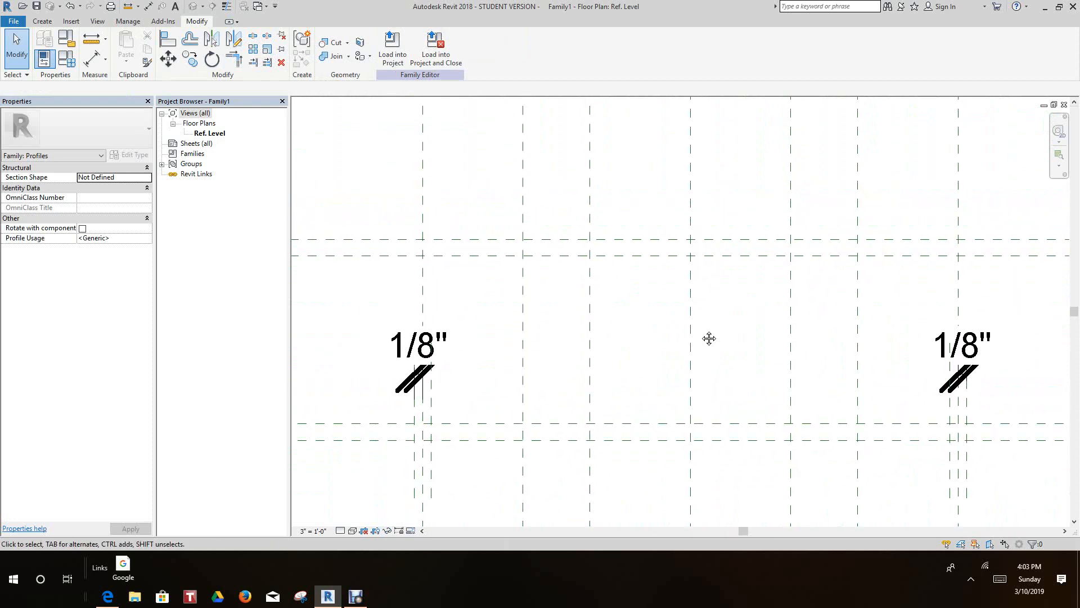
pyautogui.scroll(3, 692, 339)
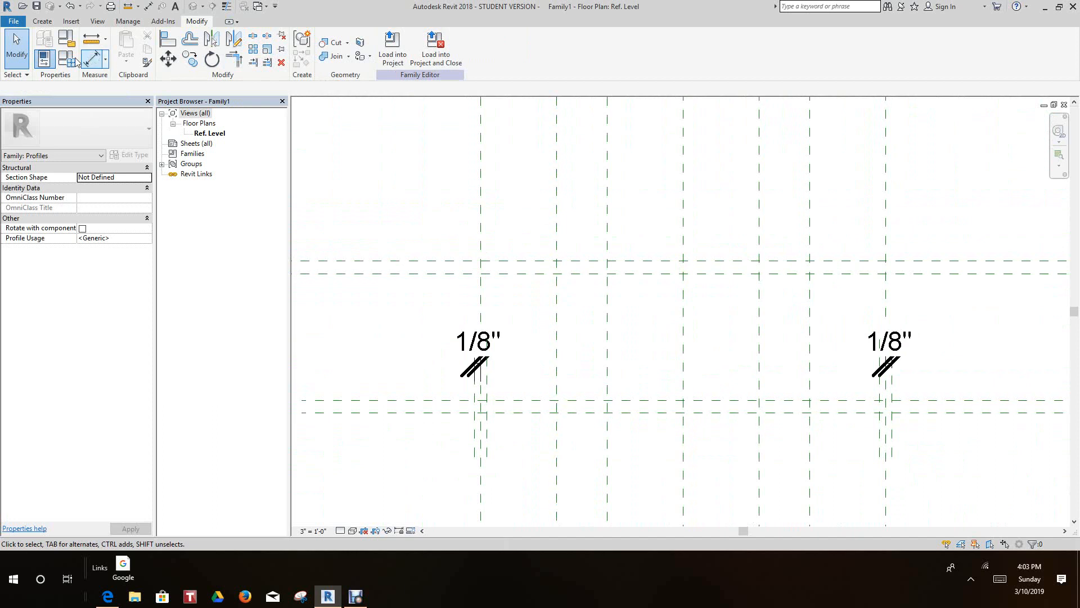
pyautogui.click(39, 21)
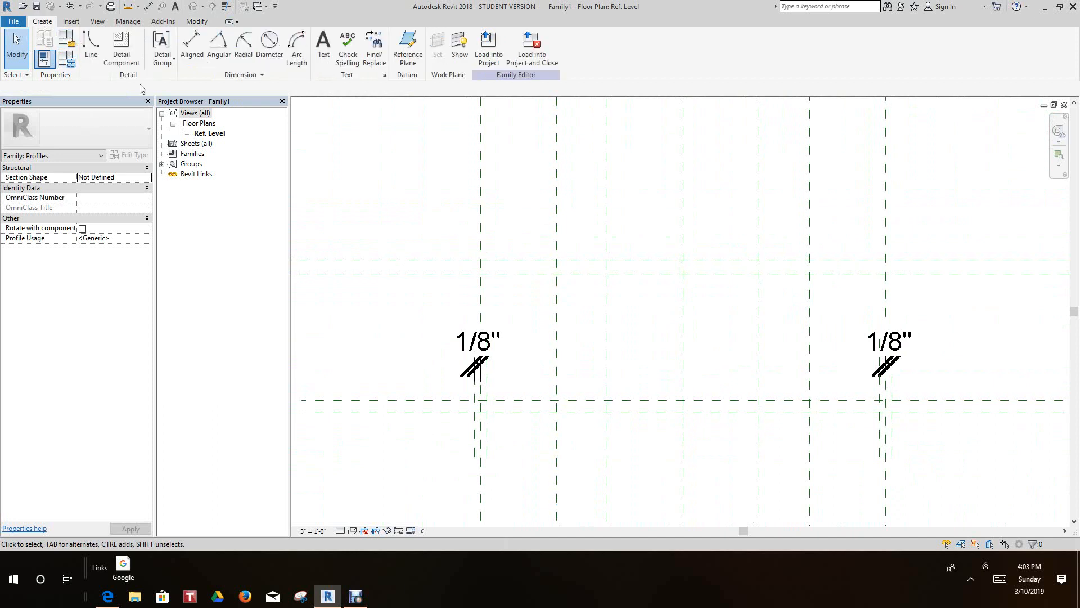
pyautogui.click(408, 48)
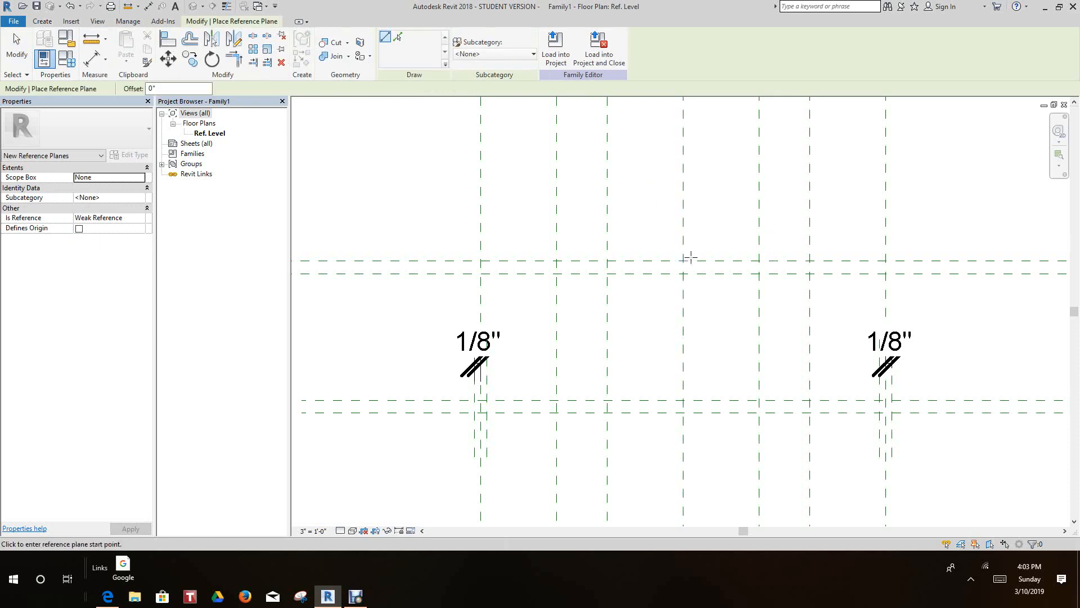
pyautogui.scroll(1, 671, 293)
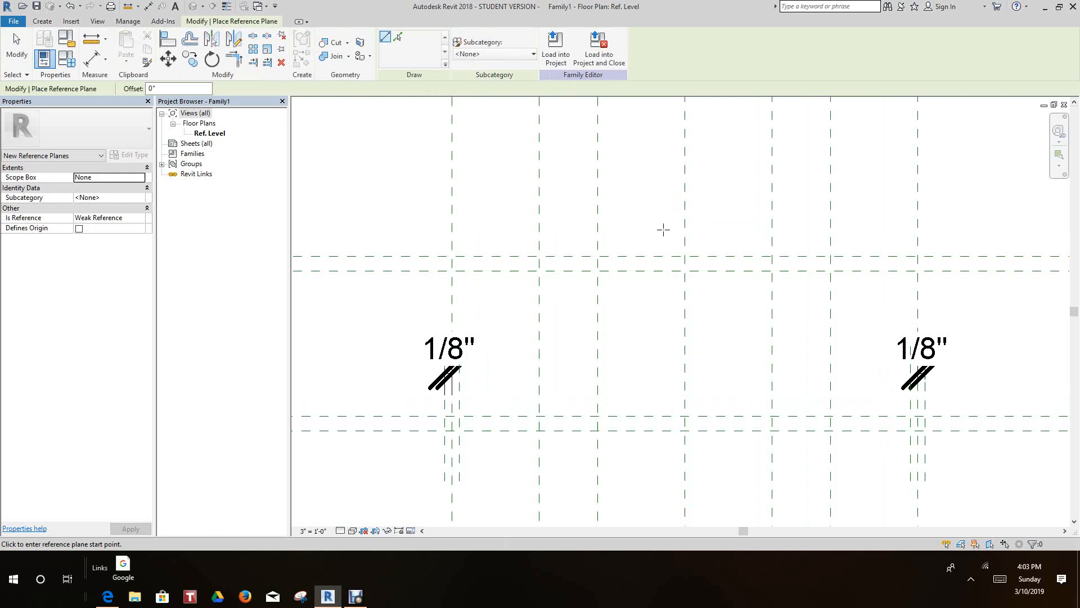
pyautogui.scroll(-3, 663, 228)
pyautogui.scroll(2, 663, 225)
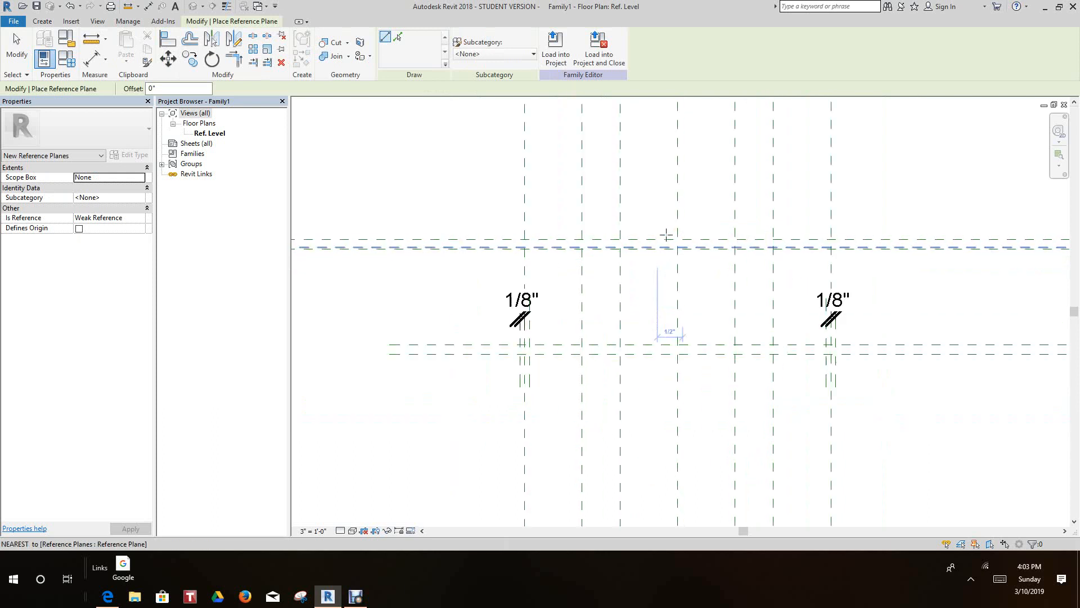
pyautogui.click(667, 197)
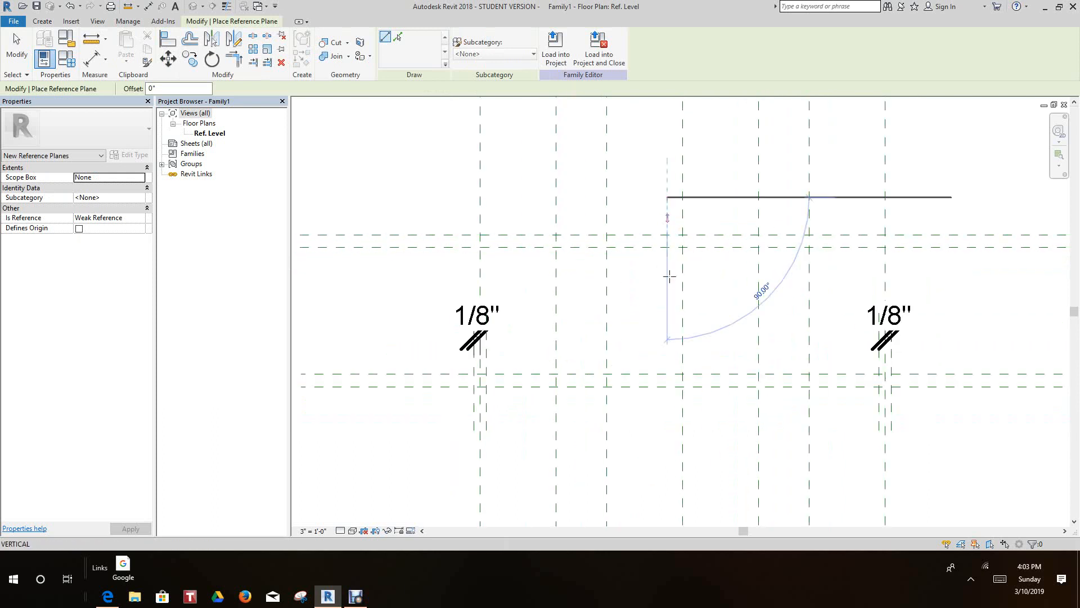
pyautogui.click(666, 322)
pyautogui.scroll(5, 683, 157)
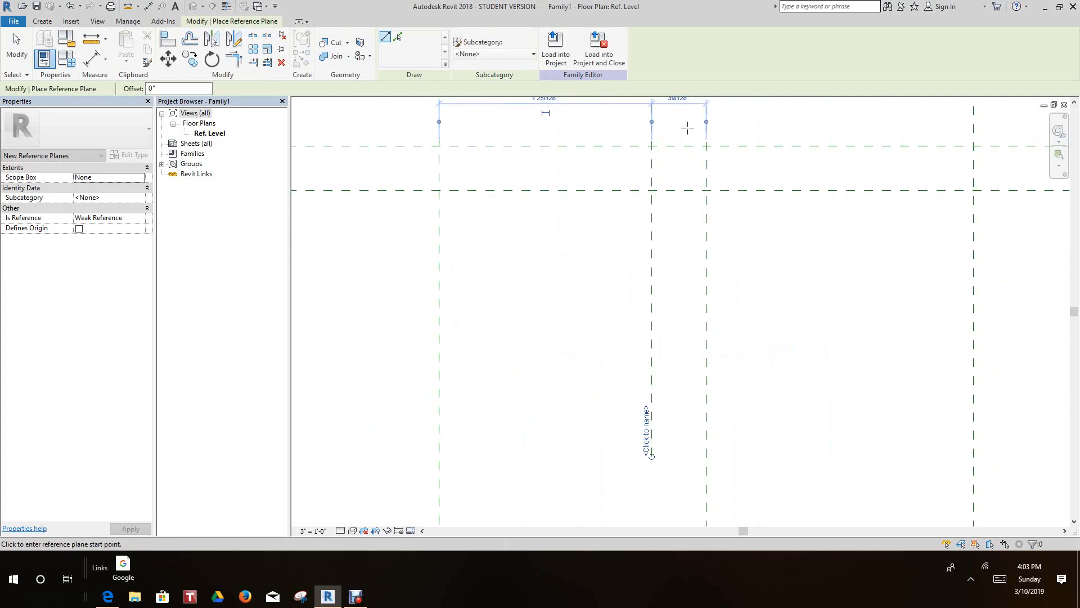
# - Set the distance between the new short vertical reference plane and the center vertical plane to 1/8"
pyautogui.moveTo(683, 150); pyautogui.dragTo(679, 285, button='middle')
pyautogui.click(672, 221)
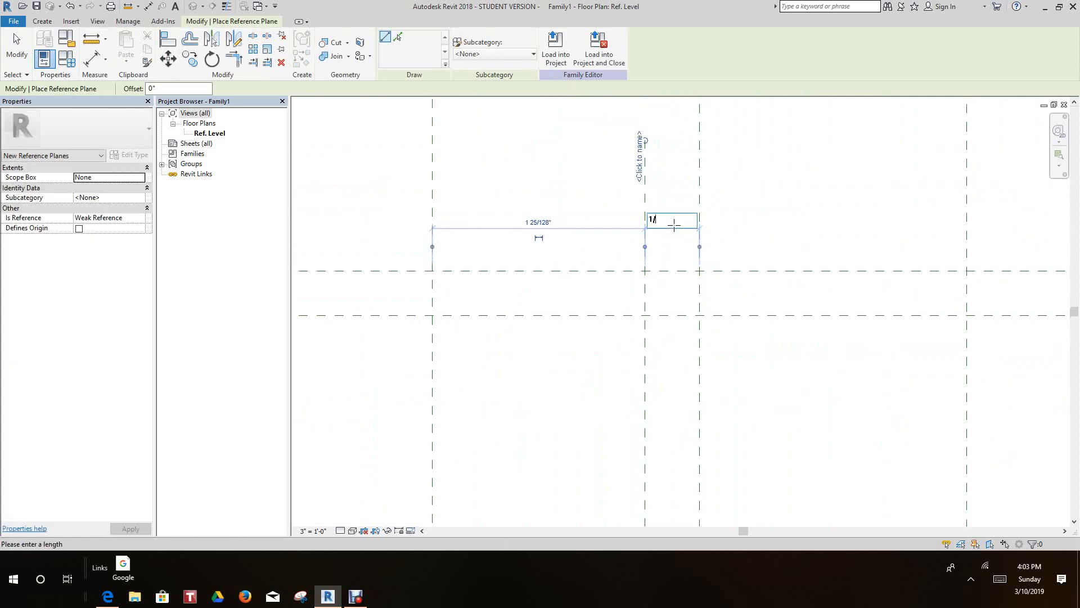
pyautogui.press('Return')
pyautogui.click(764, 170)
pyautogui.scroll(-1, 677, 232)
pyautogui.press('Escape')
pyautogui.press('Escape')
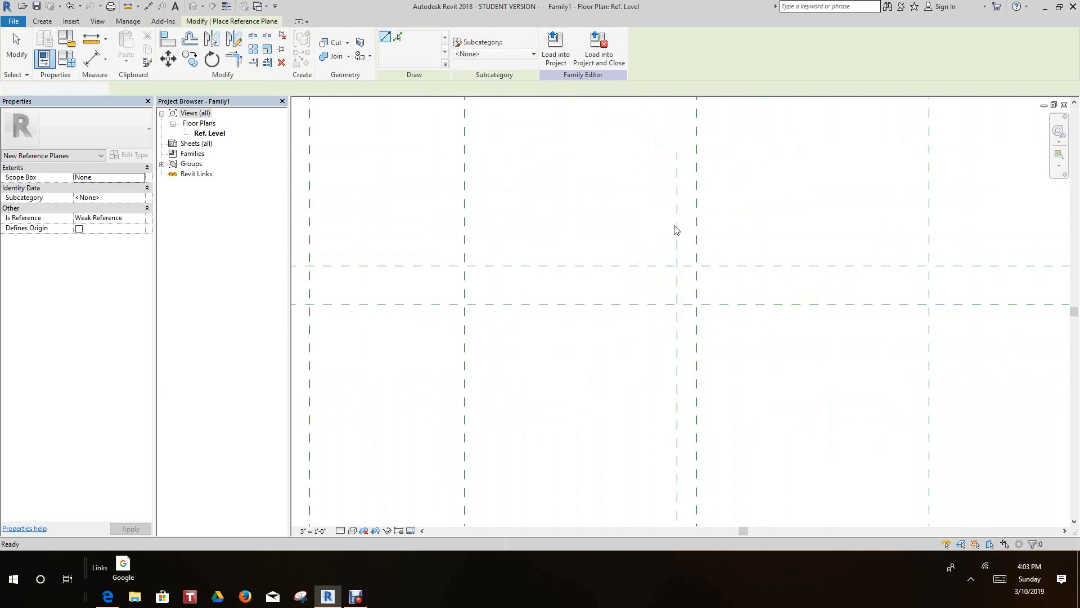
# - Mirror the short vertical plane to the other side of the center vertical plane, using an axis drawn along the center plane
pyautogui.click(678, 255)
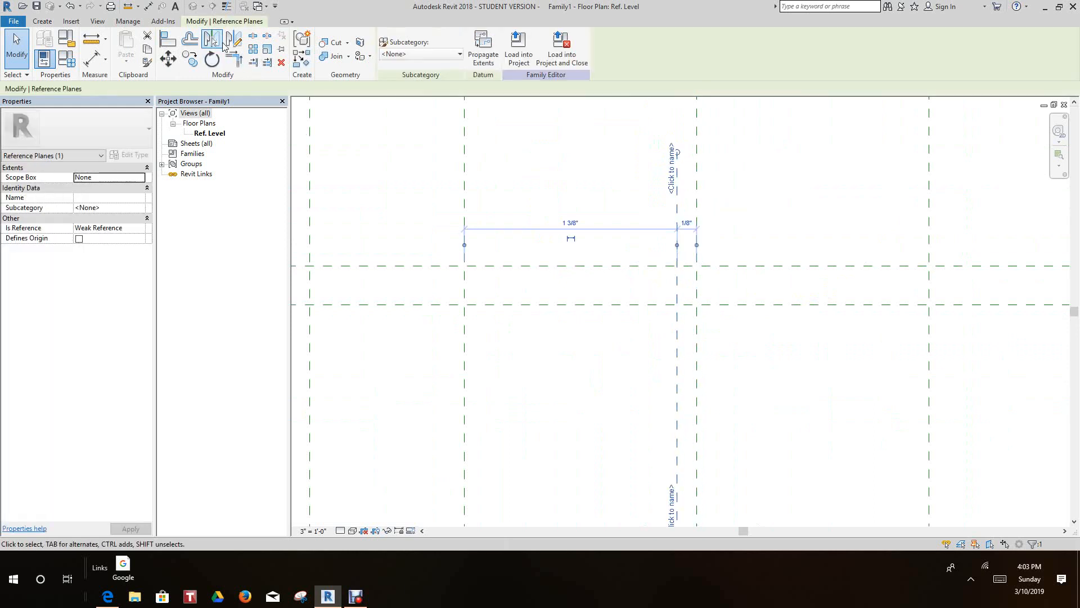
pyautogui.click(220, 43)
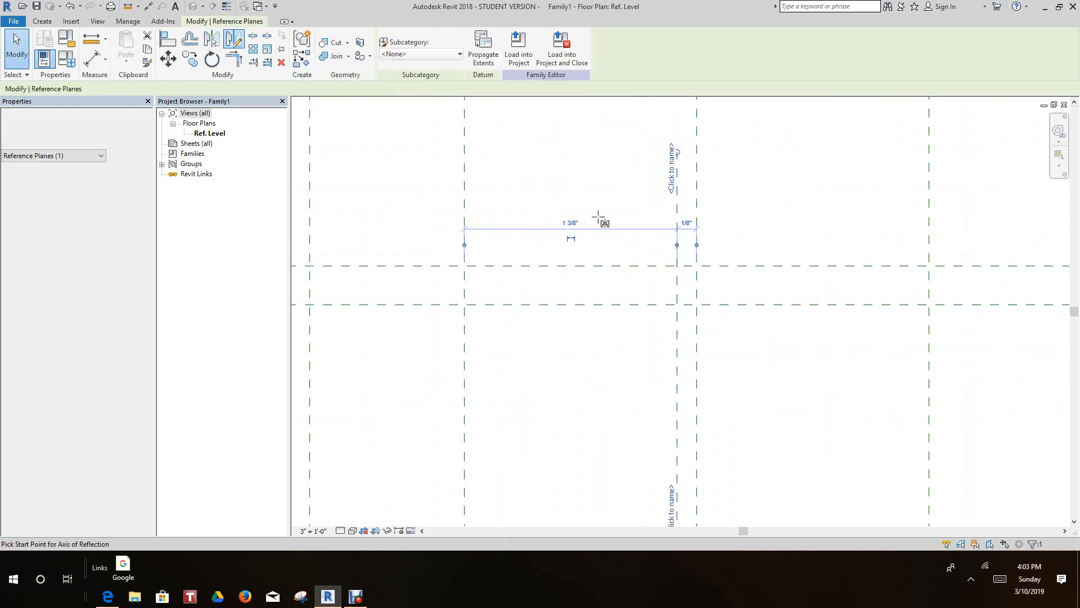
pyautogui.click(697, 301)
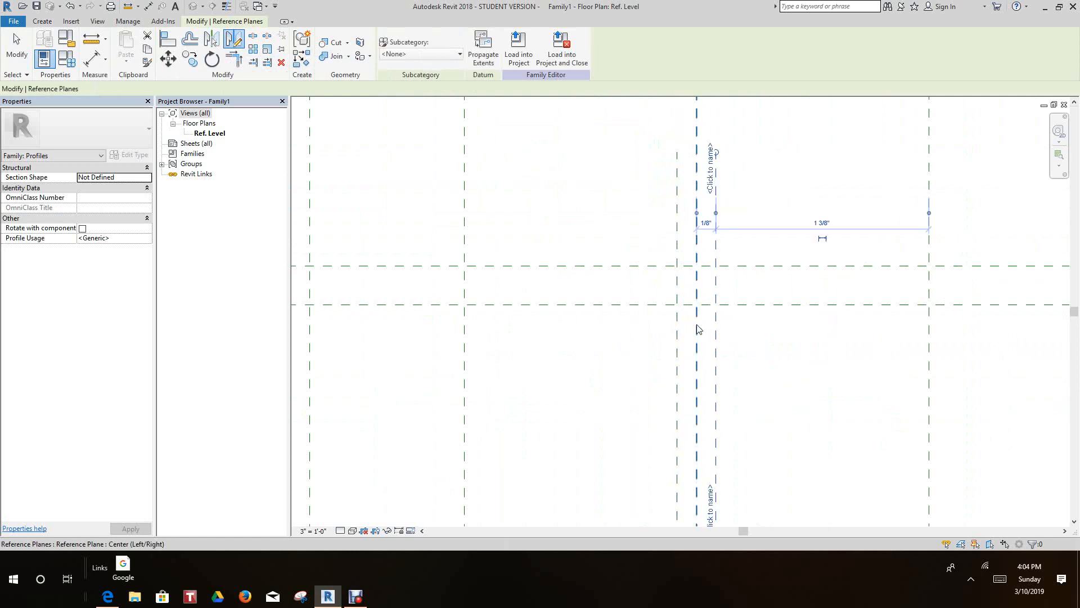
pyautogui.click(726, 315)
pyautogui.scroll(-2, 726, 315)
pyautogui.moveTo(706, 302); pyautogui.dragTo(650, 288, button='middle')
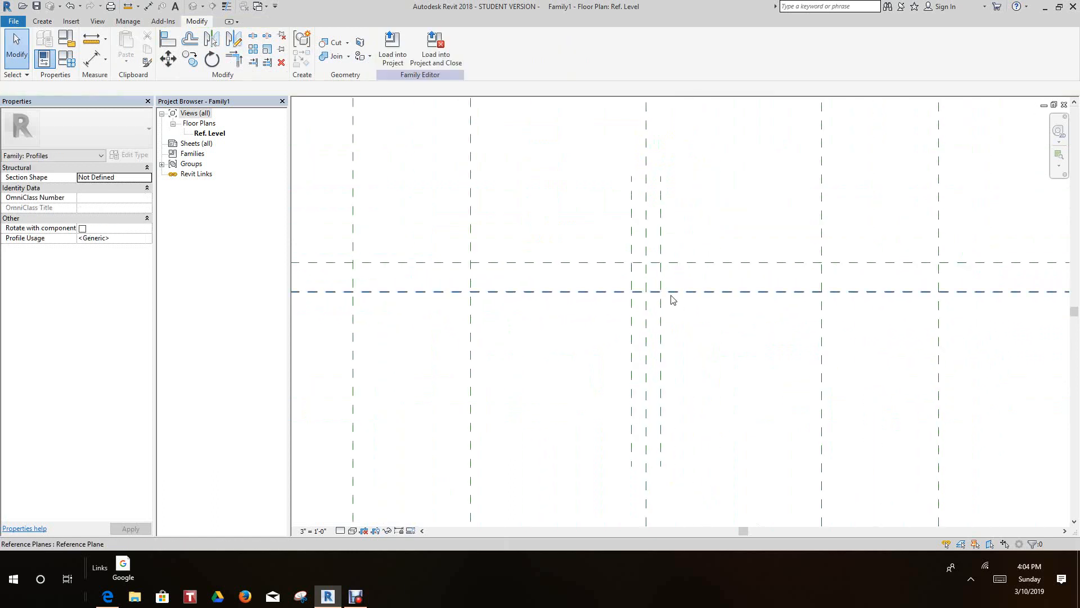
pyautogui.scroll(-1, 671, 296)
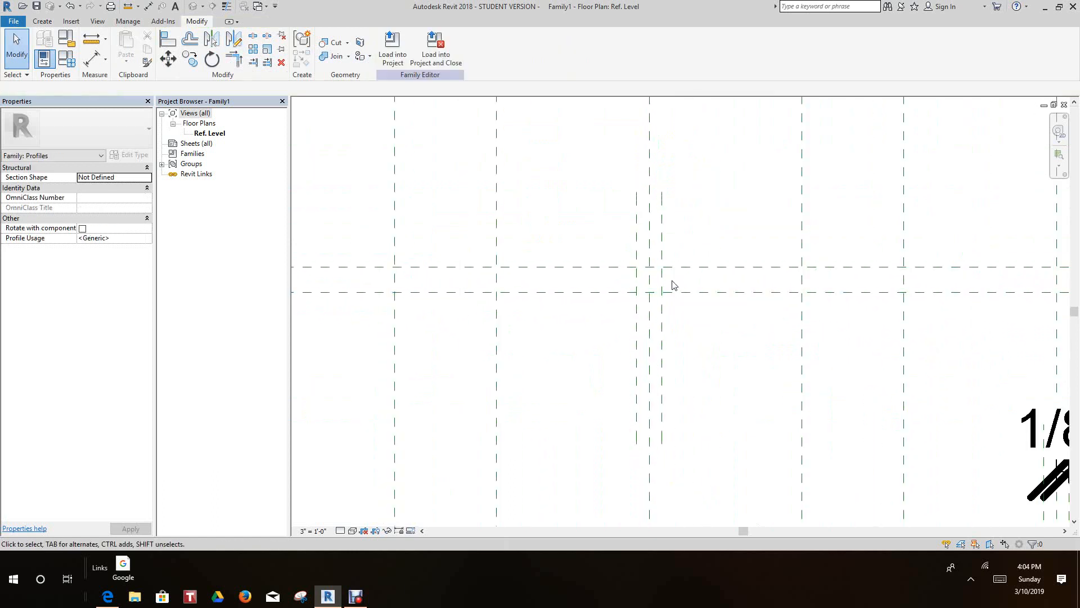
pyautogui.scroll(1, 669, 282)
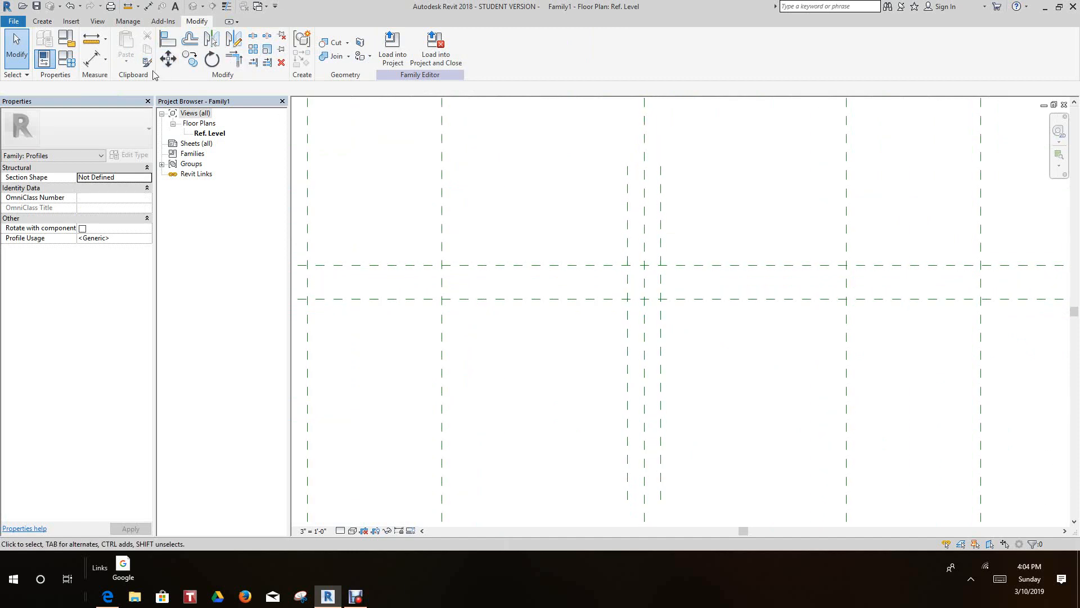
pyautogui.click(42, 20)
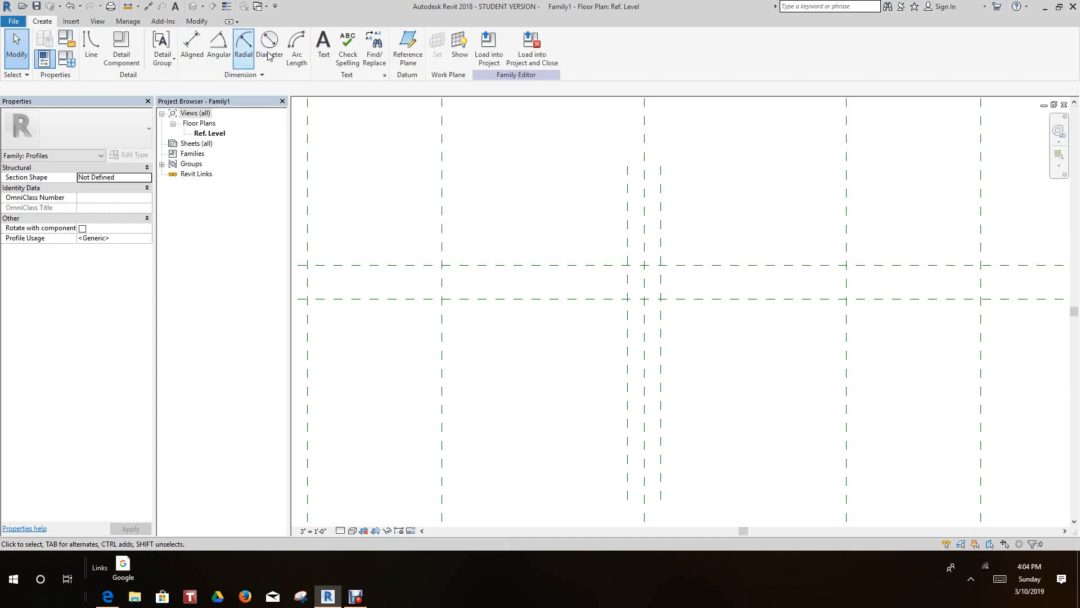
pyautogui.click(407, 48)
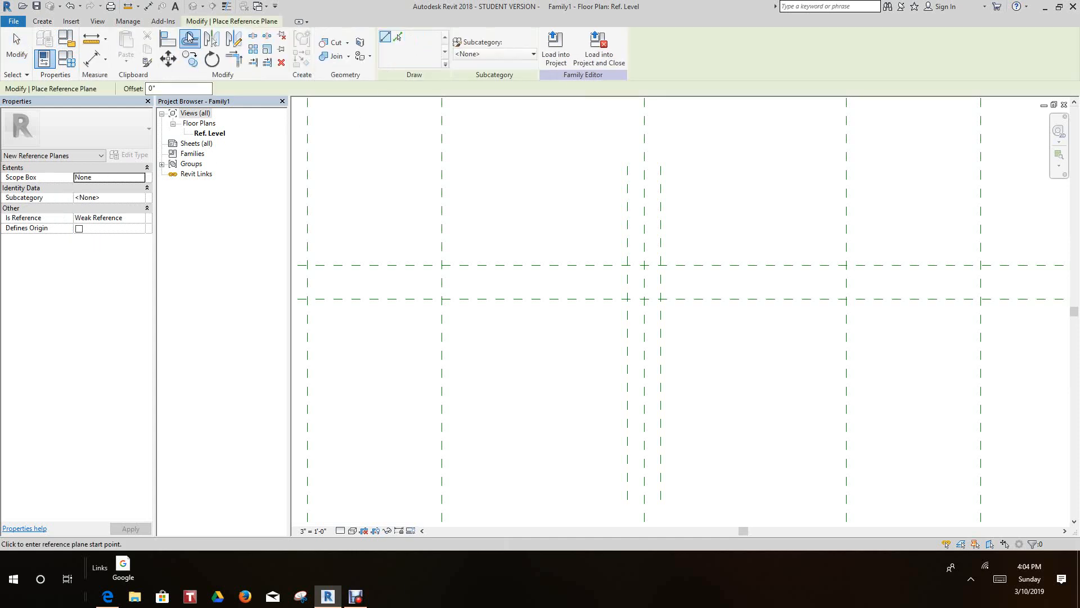
pyautogui.click(191, 38)
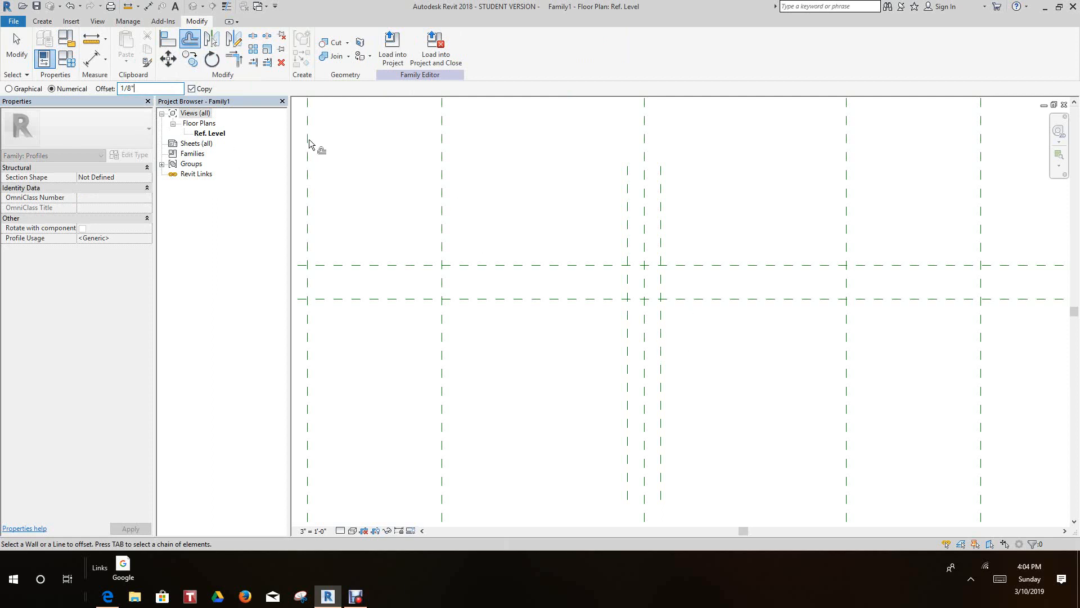
pyautogui.scroll(1, 662, 241)
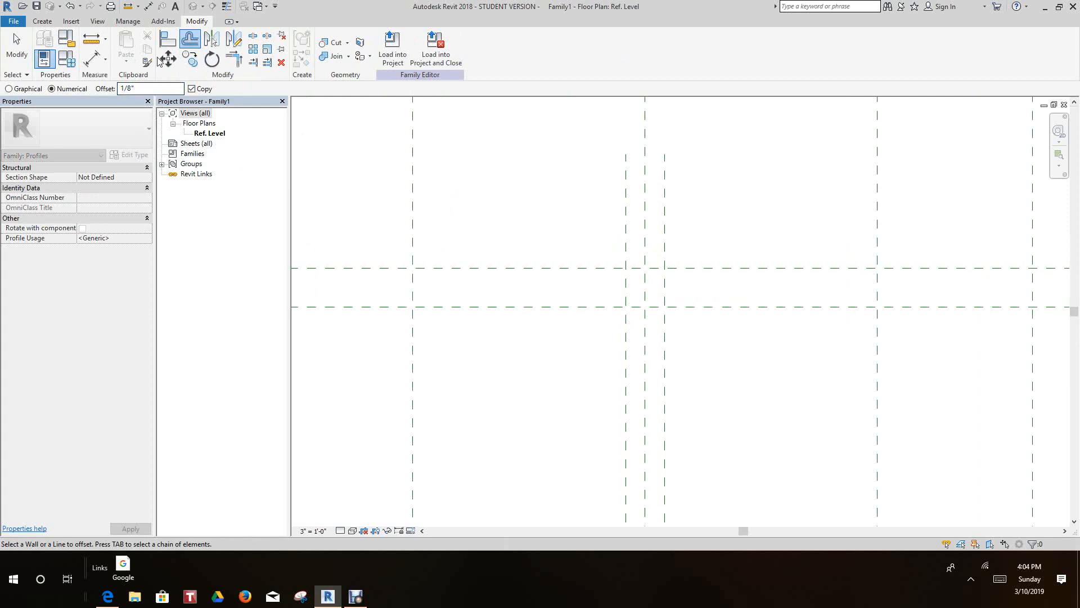
pyautogui.click(184, 44)
pyautogui.rightClick(515, 213)
pyautogui.click(526, 218)
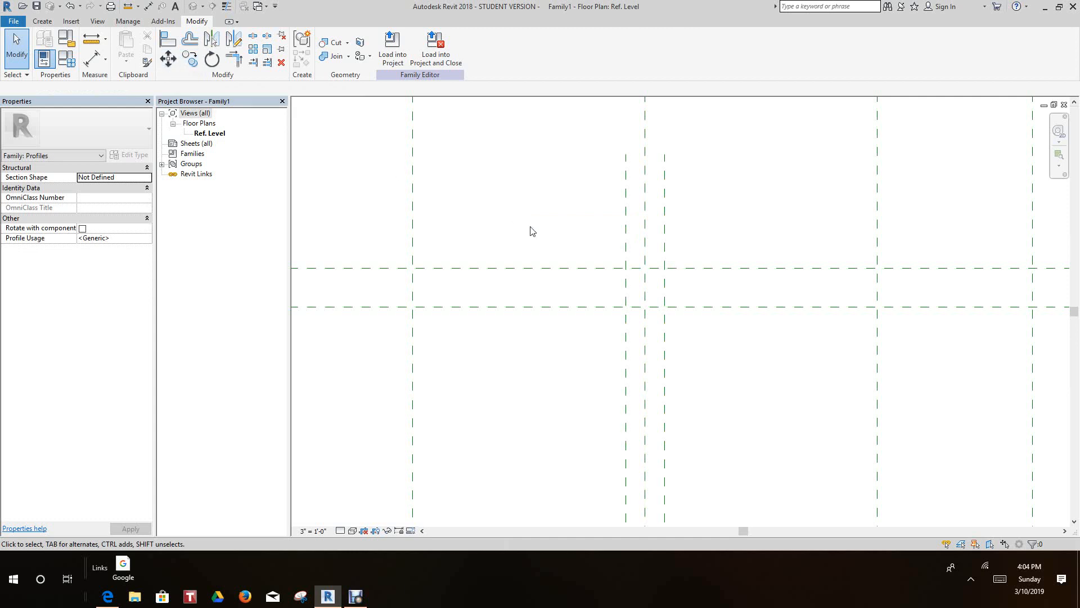
# - Copy the short vertical plane right of the center plane horizontally to the right by 1/8"
pyautogui.click(665, 243)
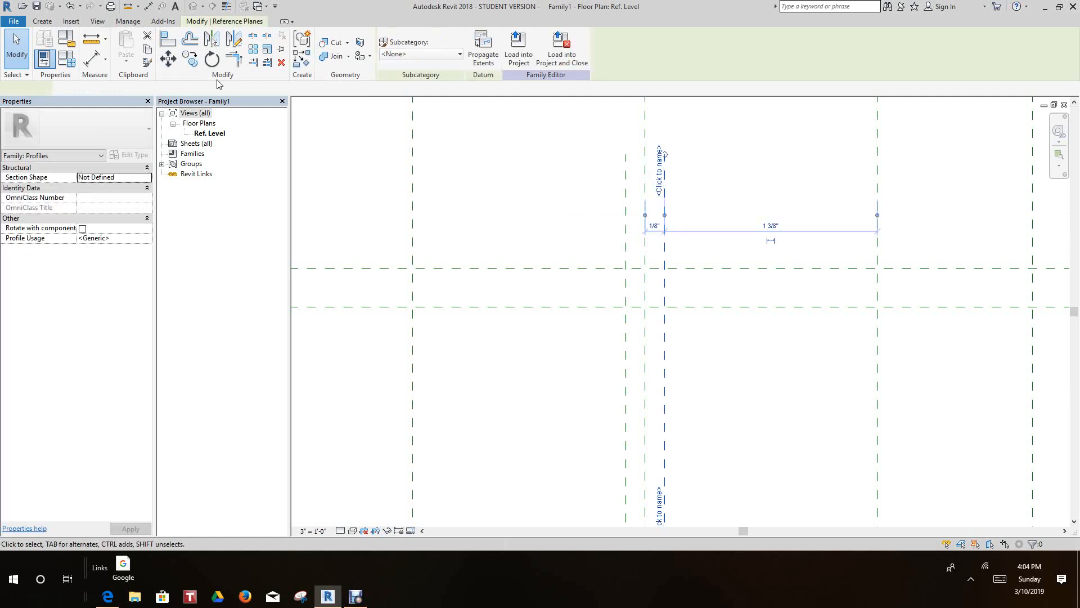
pyautogui.click(186, 65)
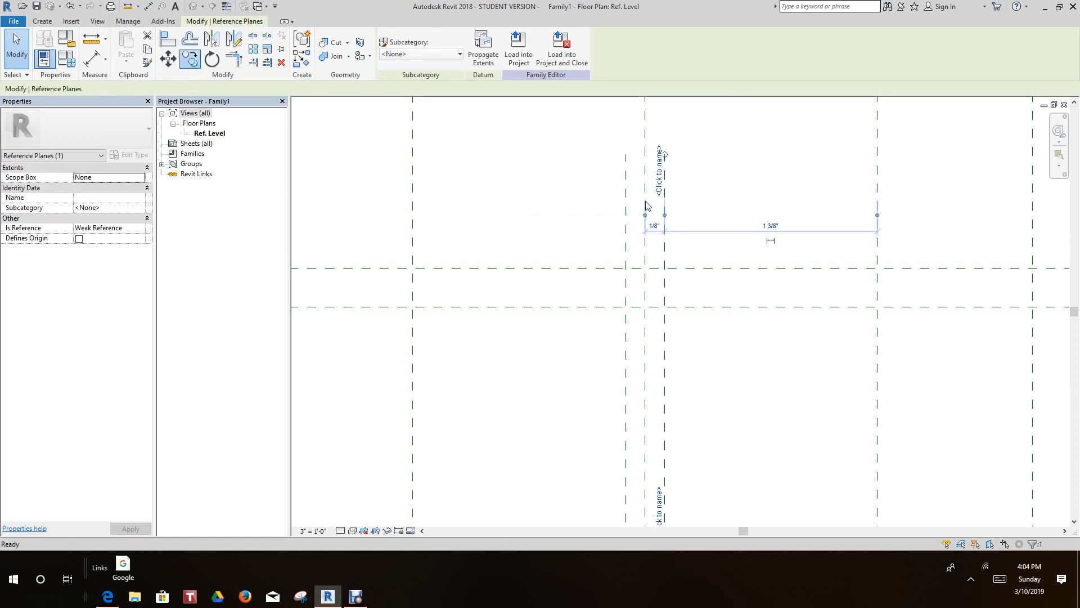
pyautogui.click(670, 242)
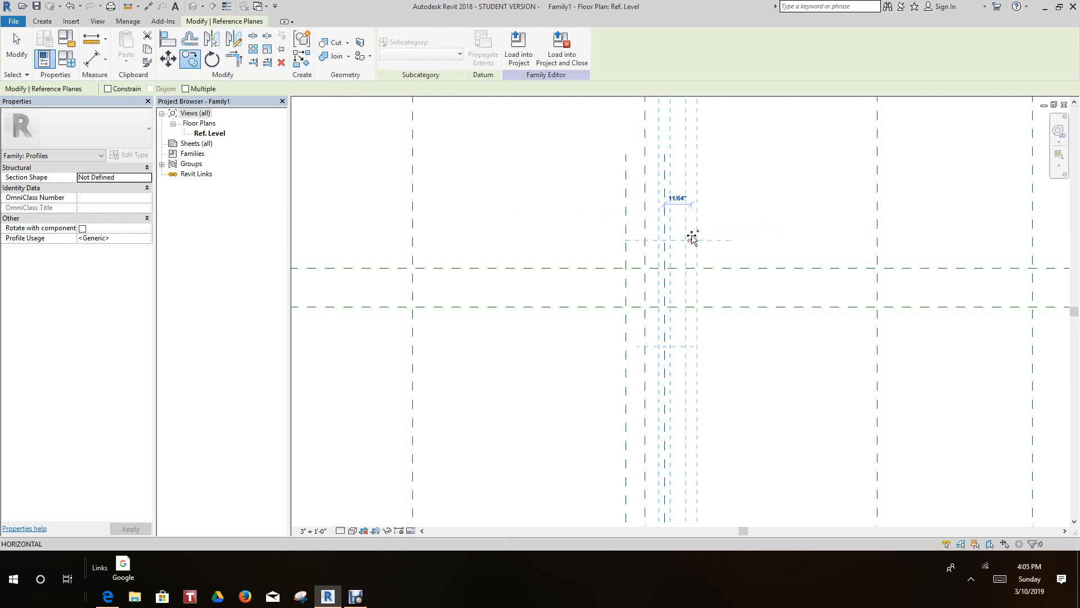
pyautogui.scroll(3, 684, 237)
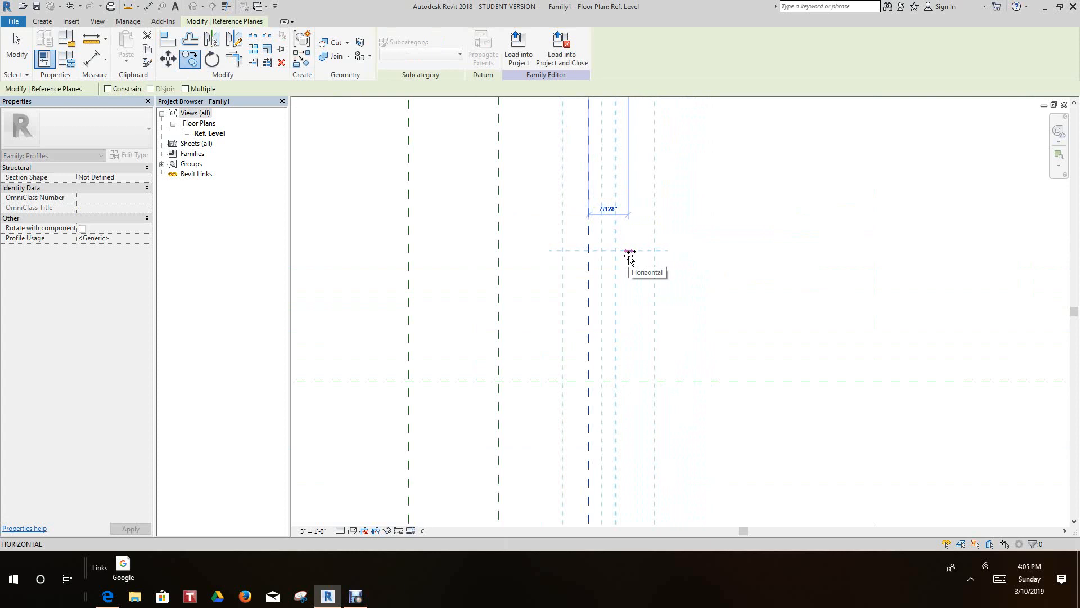
pyautogui.write('1/8"')
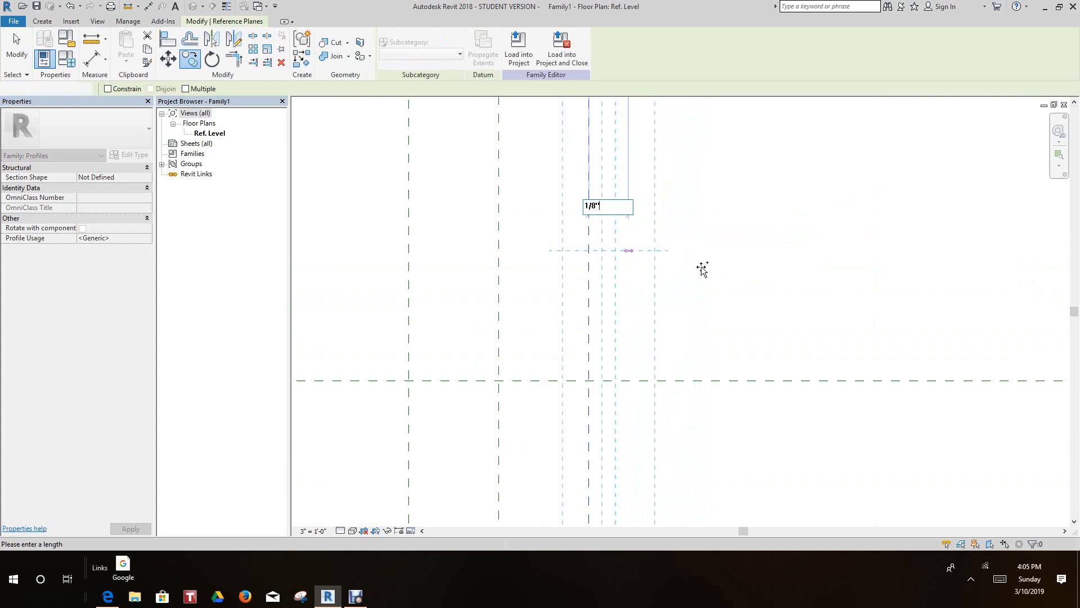
pyautogui.press('Return')
pyautogui.click(725, 284)
pyautogui.scroll(-2, 726, 283)
pyautogui.moveTo(733, 286); pyautogui.dragTo(739, 286, button='middle')
pyautogui.scroll(-5, 728, 242)
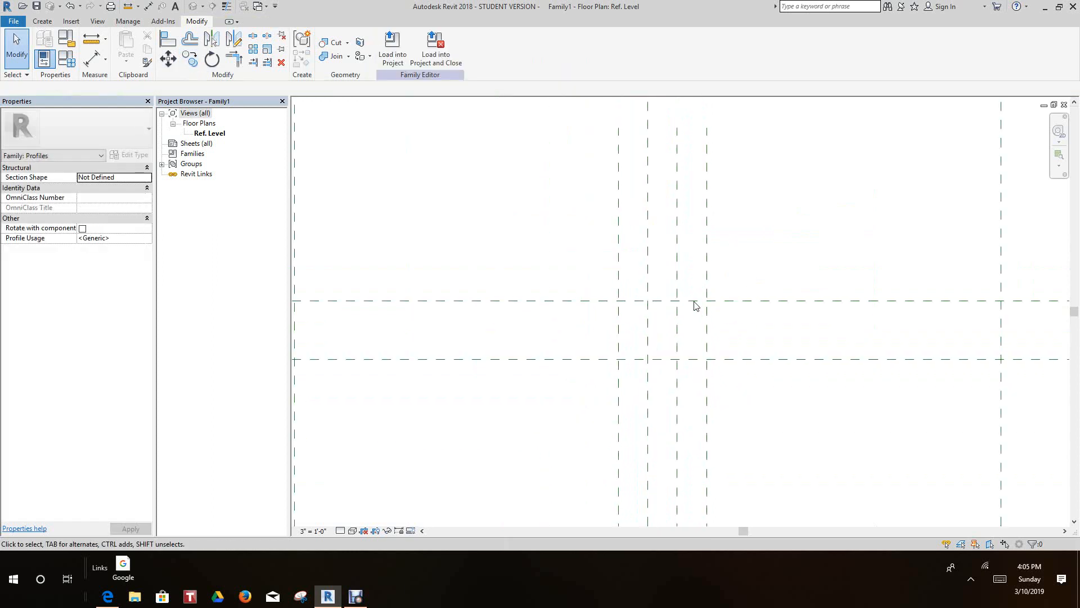
# - Mirror the outermost short plane right of center across the center vertical plane, drawing the axis along it
pyautogui.moveTo(726, 344); pyautogui.dragTo(712, 286, button='middle')
pyautogui.scroll(1, 677, 359)
pyautogui.scroll(2, 675, 358)
pyautogui.scroll(-2, 675, 359)
pyautogui.scroll(-1, 676, 348)
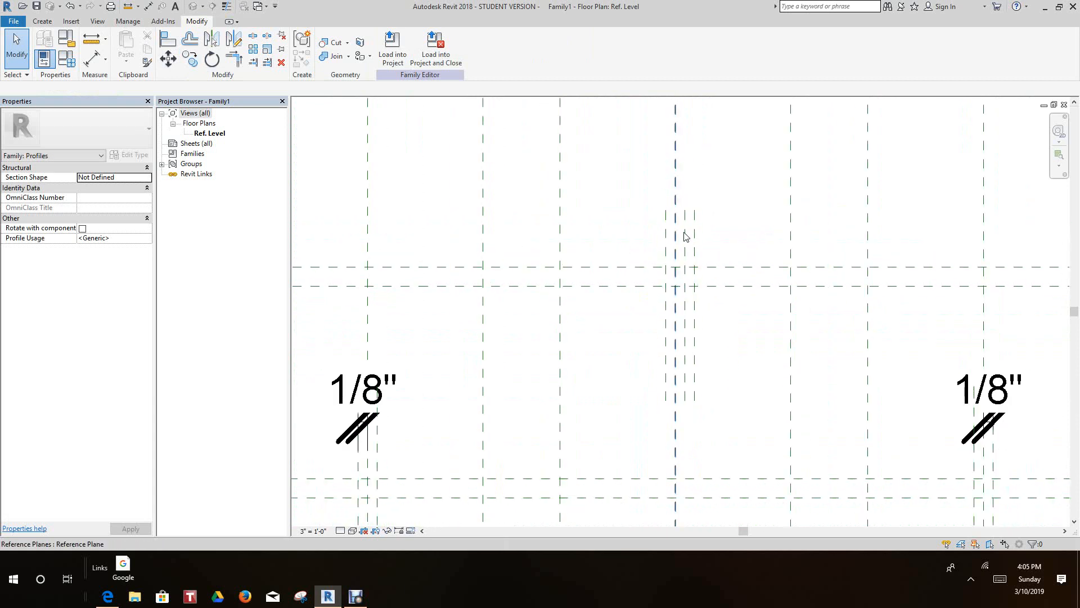
pyautogui.click(696, 240)
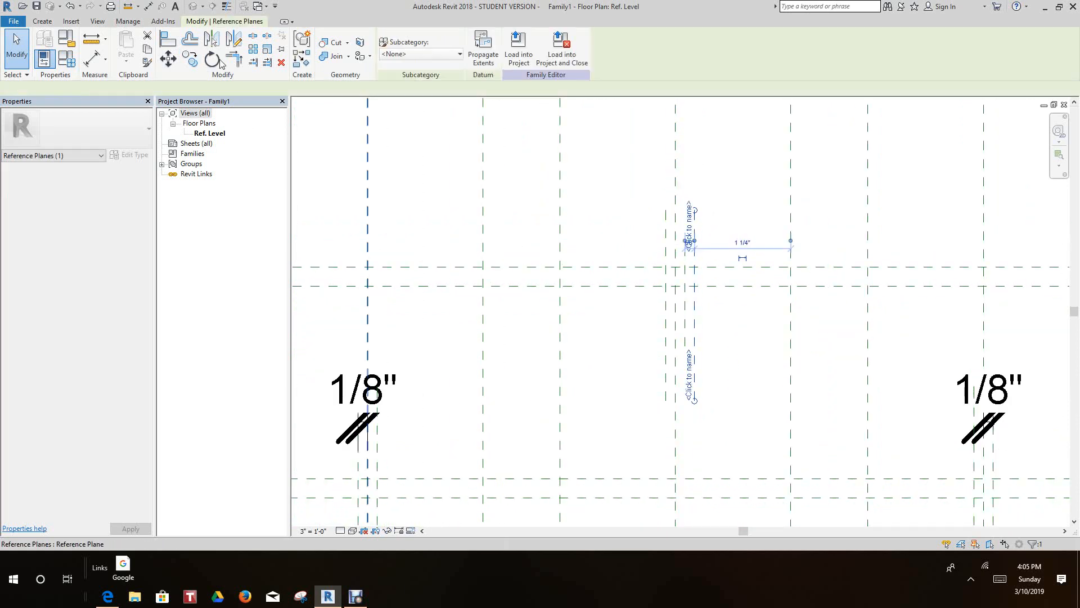
pyautogui.click(675, 411)
pyautogui.click(725, 445)
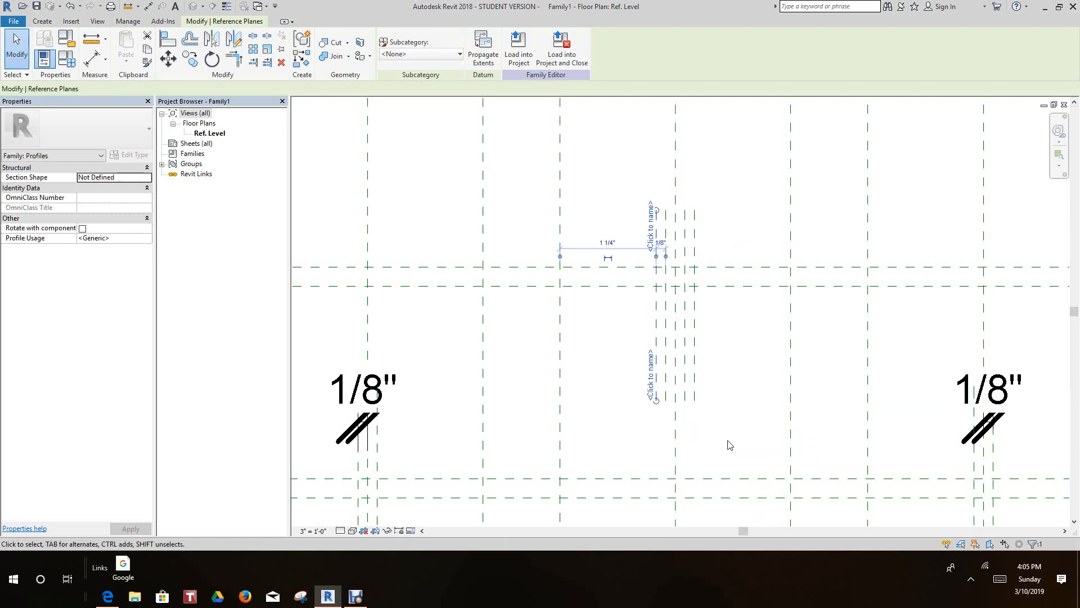
pyautogui.press('Escape')
pyautogui.moveTo(697, 353); pyautogui.dragTo(686, 340, button='middle')
pyautogui.scroll(-5, 664, 304)
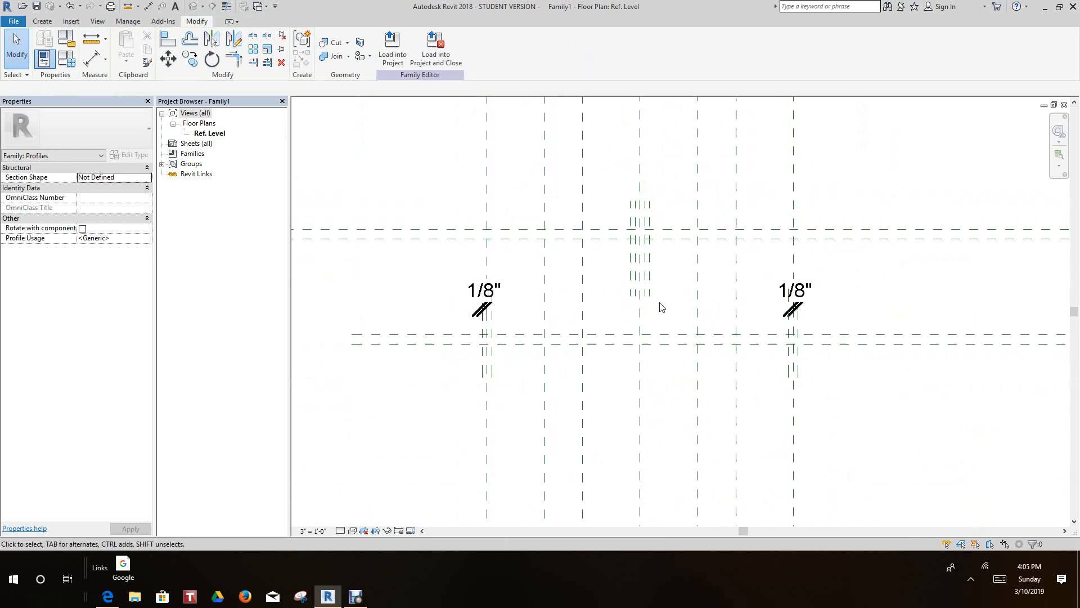
# - Start the profile outline at the leftmost short planes with a horizontal line on the upper plane and a diagonal to the lower one, with thin lines on
pyautogui.scroll(1, 661, 313)
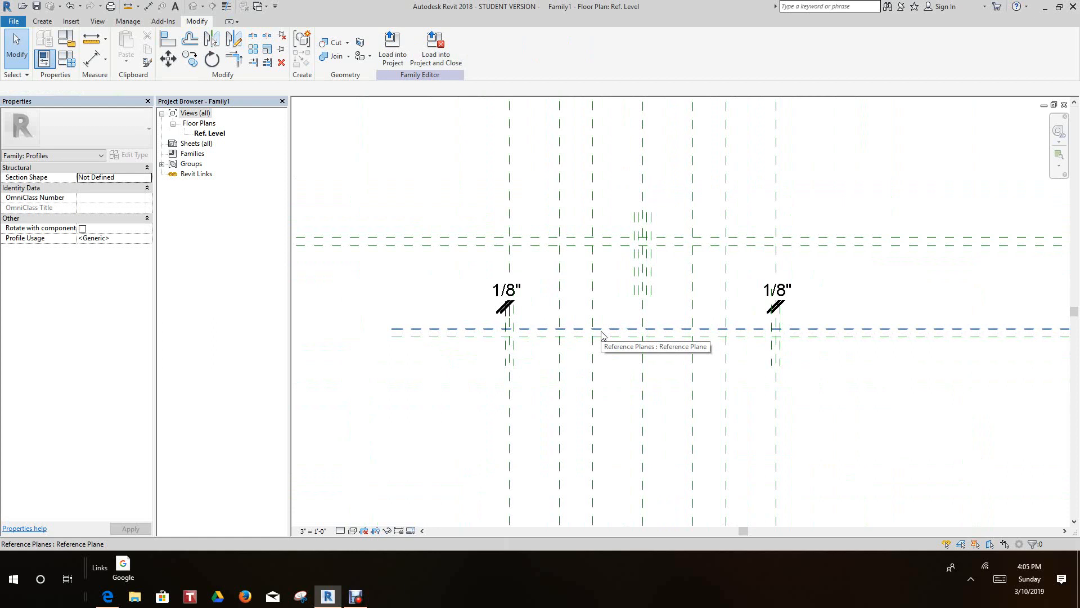
pyautogui.scroll(-1, 551, 337)
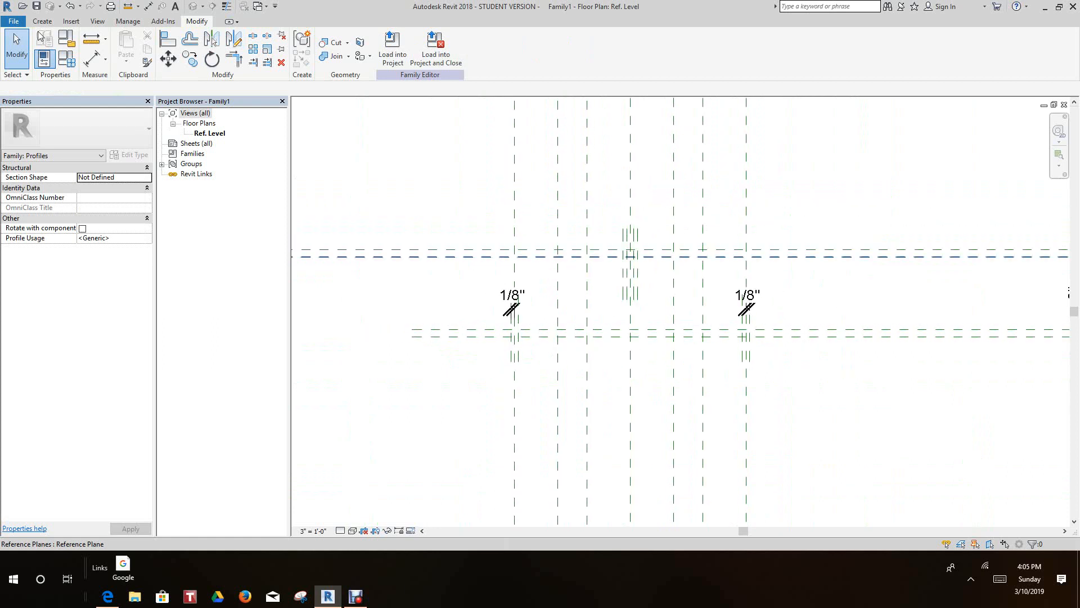
pyautogui.click(42, 21)
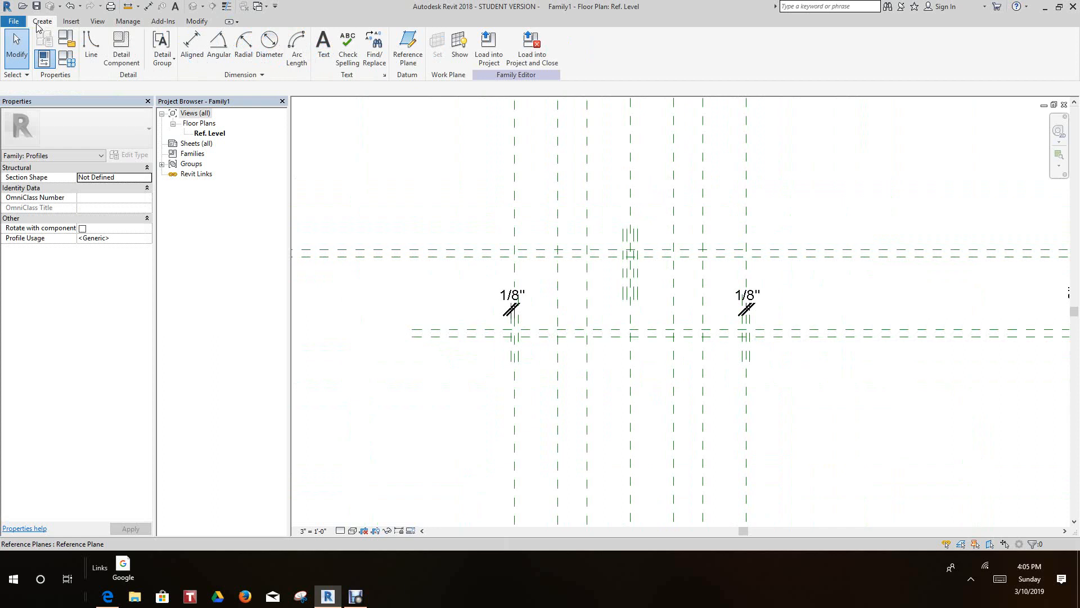
pyautogui.click(91, 42)
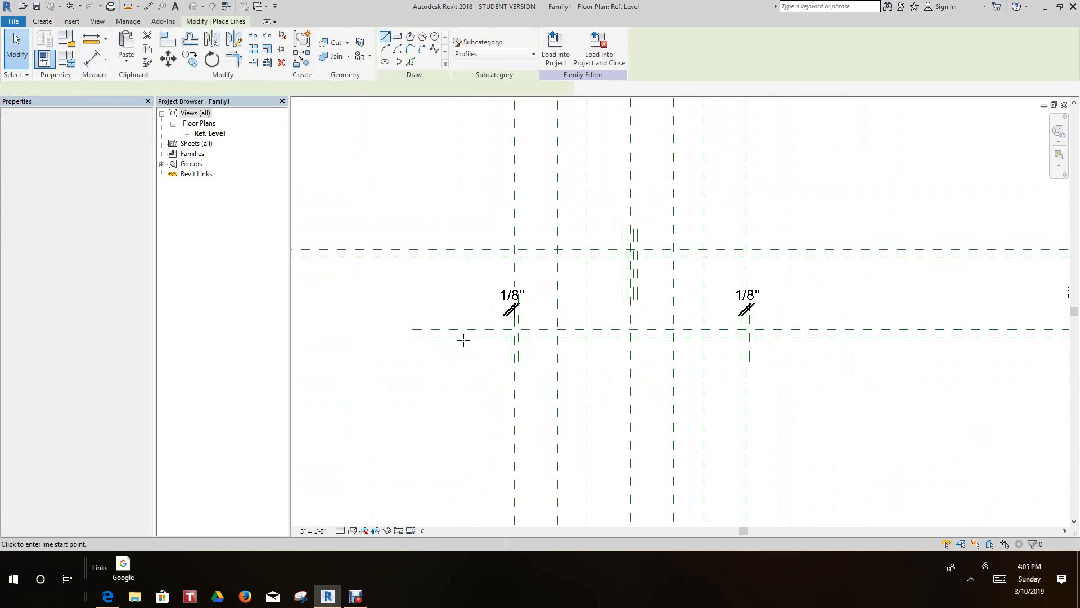
pyautogui.scroll(5, 505, 339)
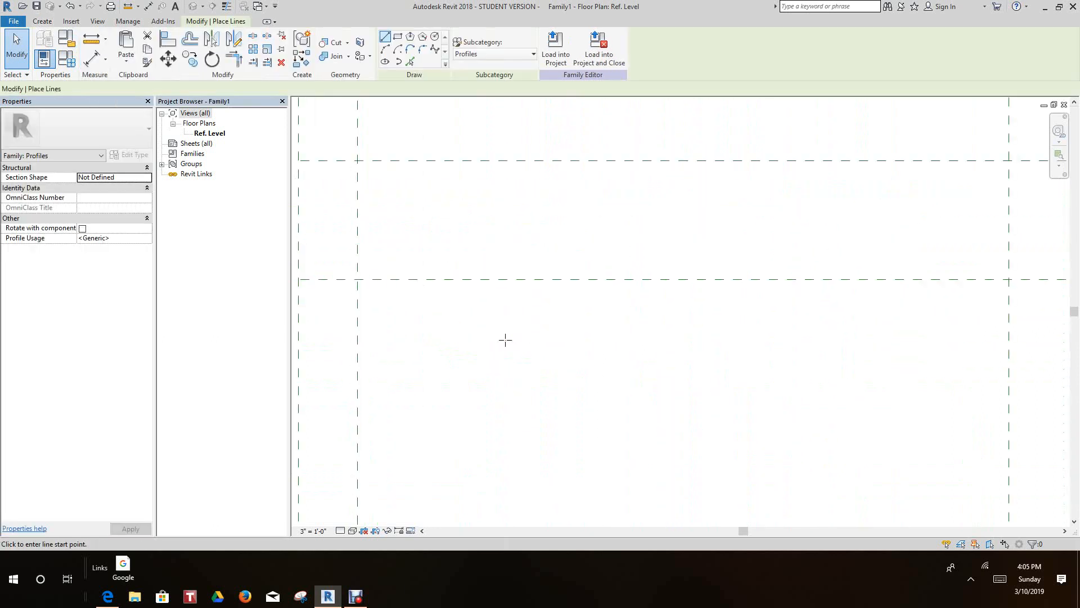
pyautogui.moveTo(654, 381); pyautogui.dragTo(754, 424, button='middle')
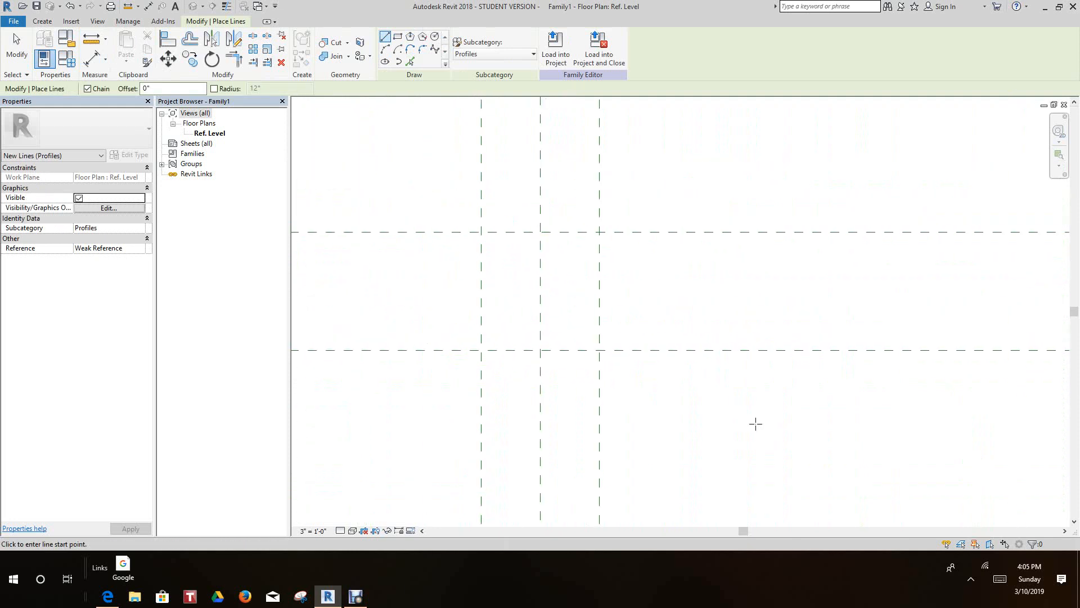
pyautogui.click(481, 232)
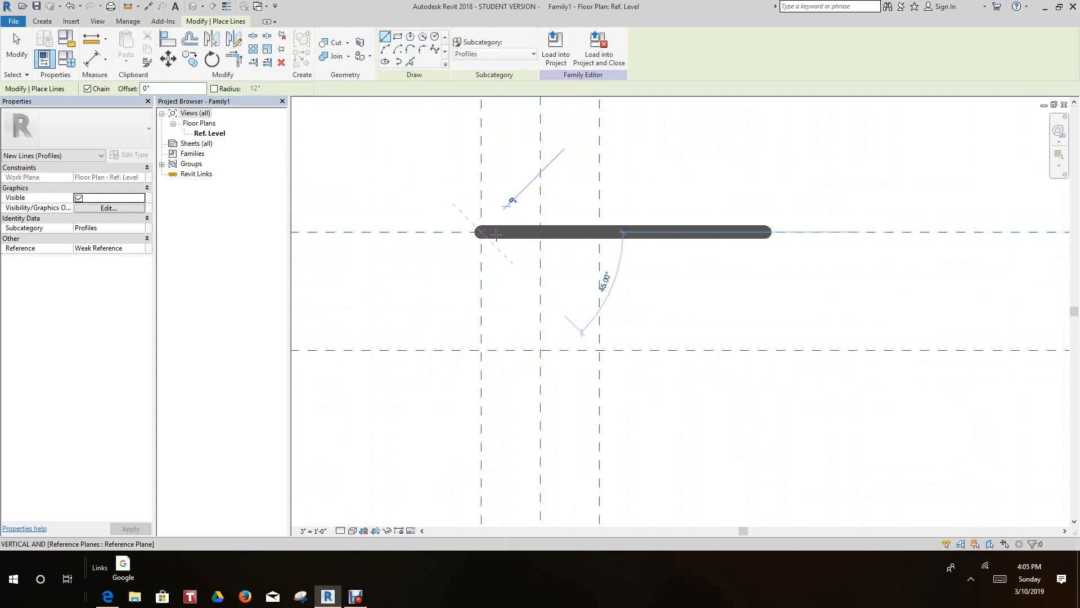
pyautogui.click(541, 231)
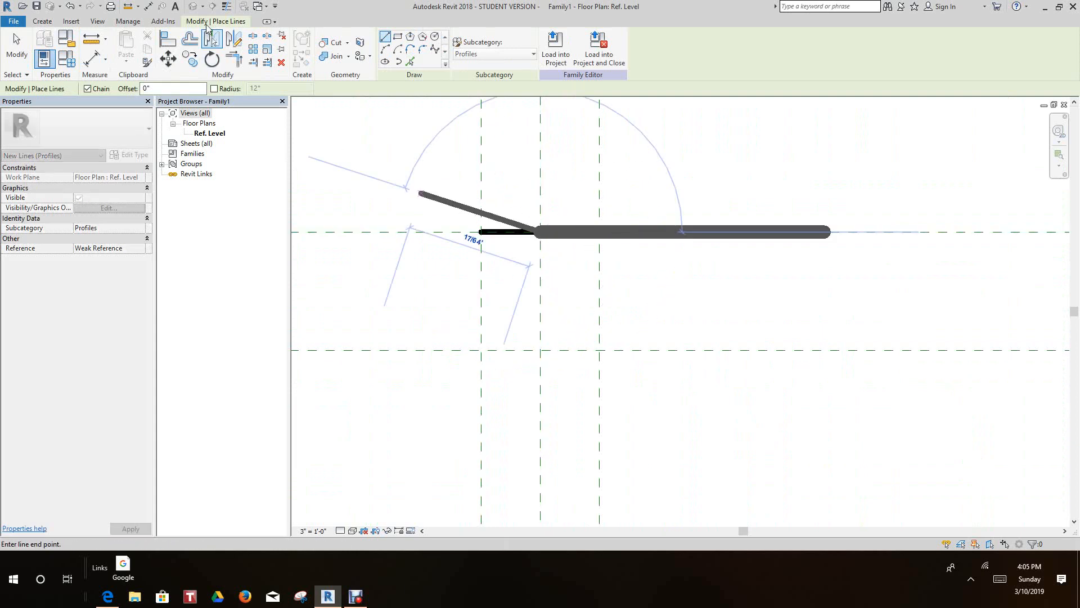
pyautogui.click(226, 6)
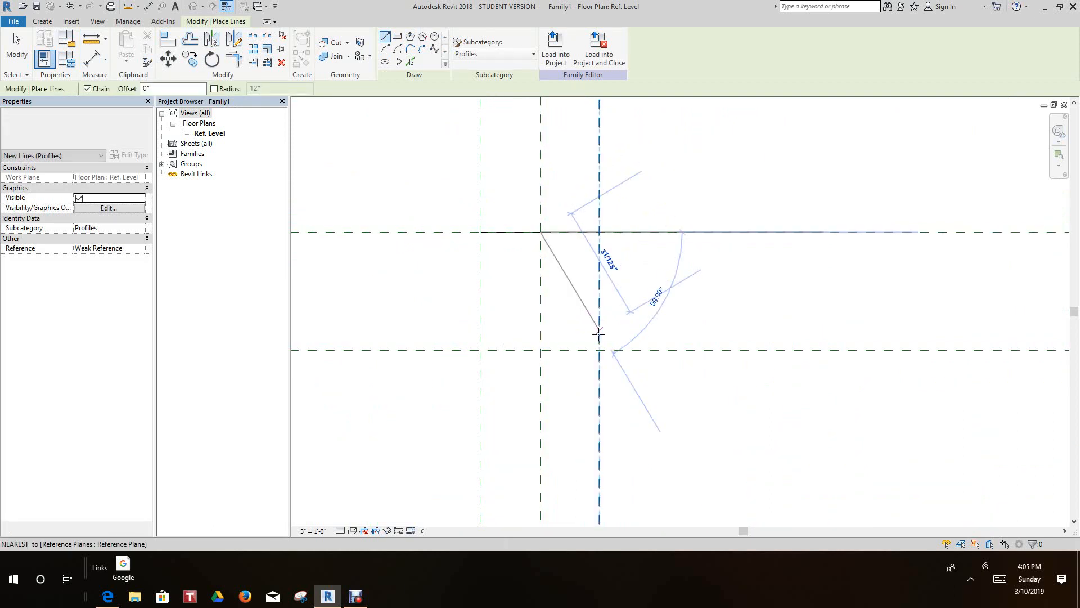
pyautogui.click(599, 351)
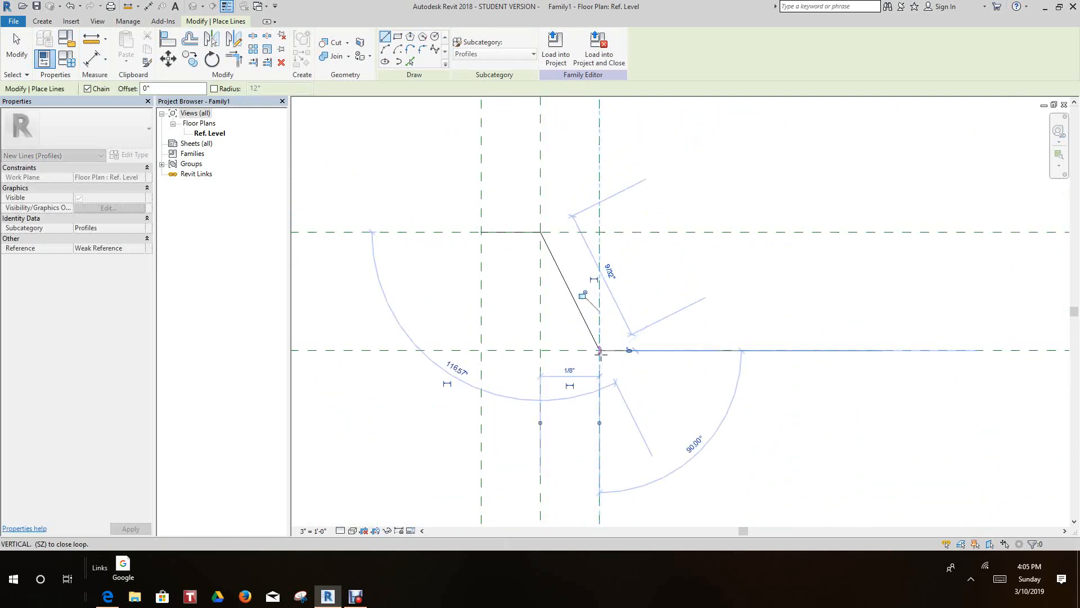
# - Extend the outline 1 3/8" horizontally along the lower plane to the next long vertical reference plane
pyautogui.scroll(-2, 622, 350)
pyautogui.moveTo(643, 354)
pyautogui.mouseDown(button='middle')
pyautogui.moveTo(661, 359)
pyautogui.moveTo(622, 380)
pyautogui.mouseUp(button='middle')
pyautogui.scroll(-1, 622, 380)
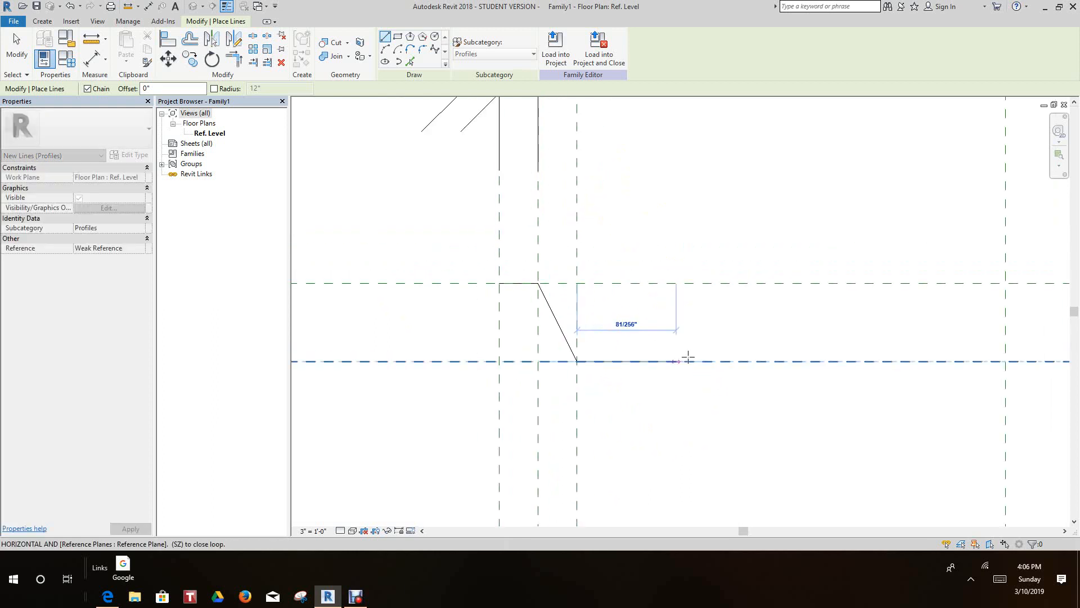
pyautogui.scroll(-2, 687, 357)
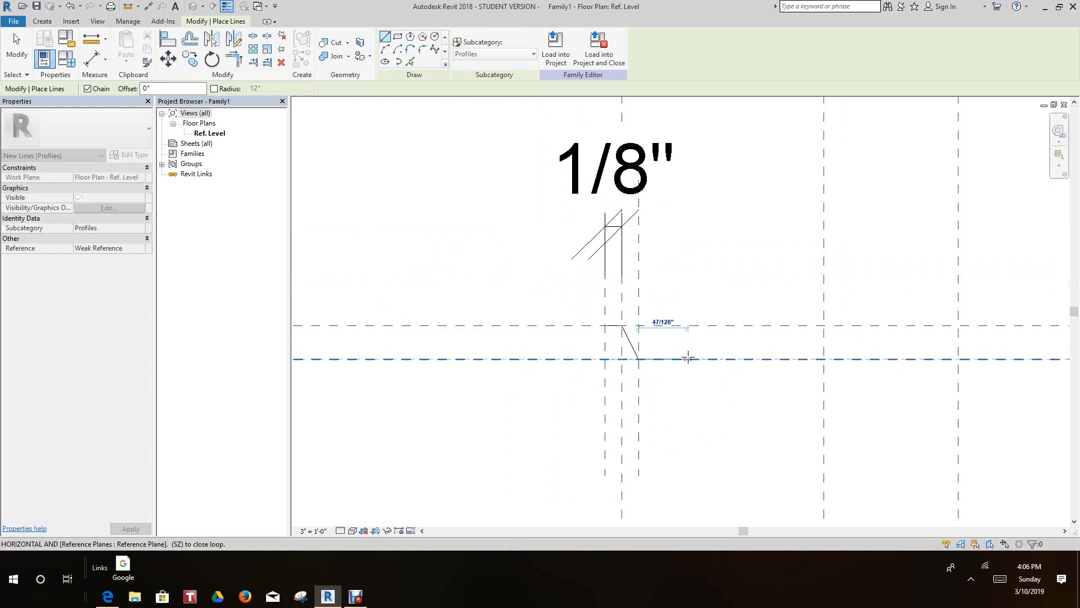
pyautogui.click(824, 359)
# - Draw the rising diagonal from there to where the next vertical plane meets the lower of the two upper horizontal planes
pyautogui.scroll(-1, 829, 347)
pyautogui.moveTo(831, 361); pyautogui.dragTo(791, 400, button='middle')
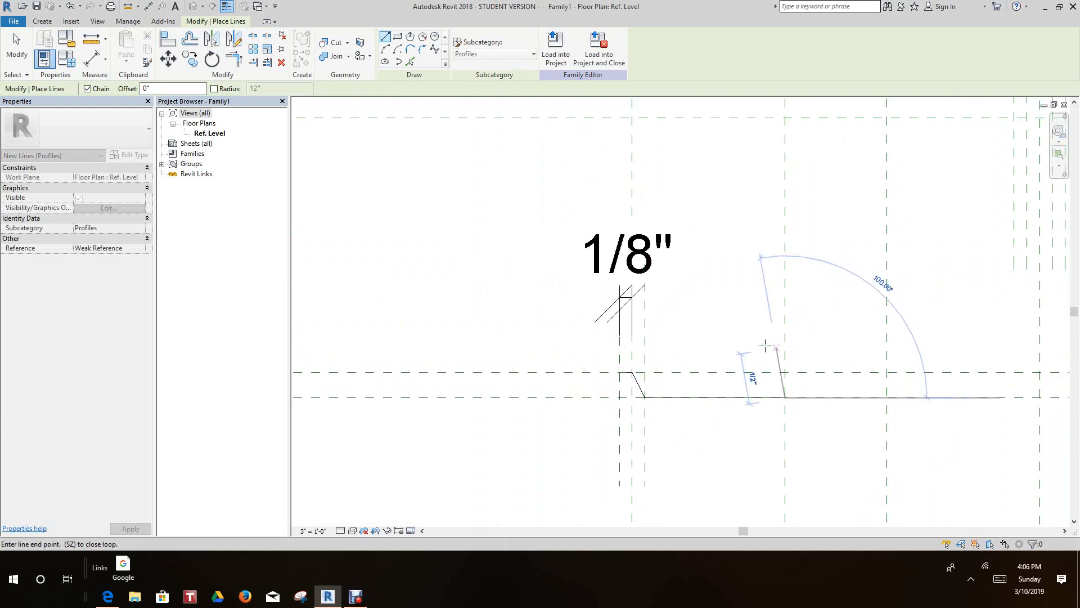
pyautogui.scroll(-3, 771, 355)
pyautogui.click(791, 317)
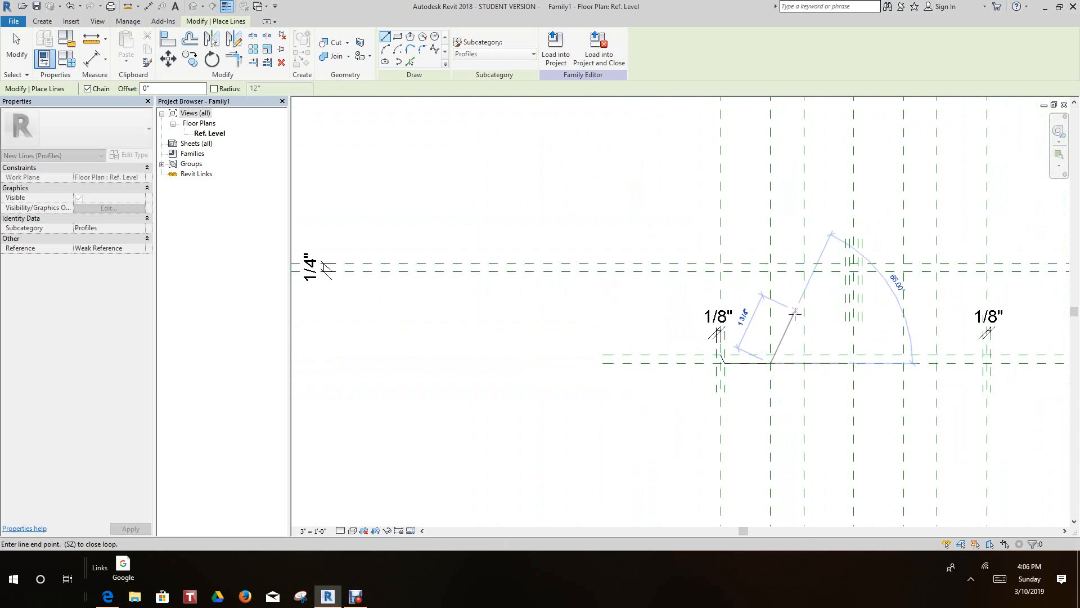
pyautogui.scroll(1, 794, 312)
pyautogui.scroll(3, 801, 293)
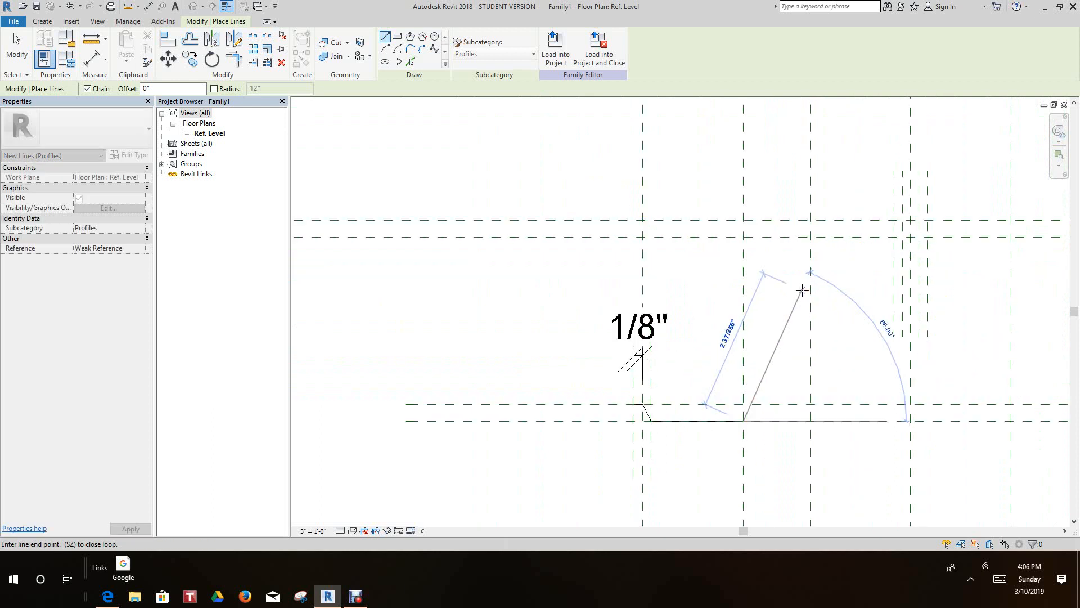
pyautogui.scroll(1, 784, 319)
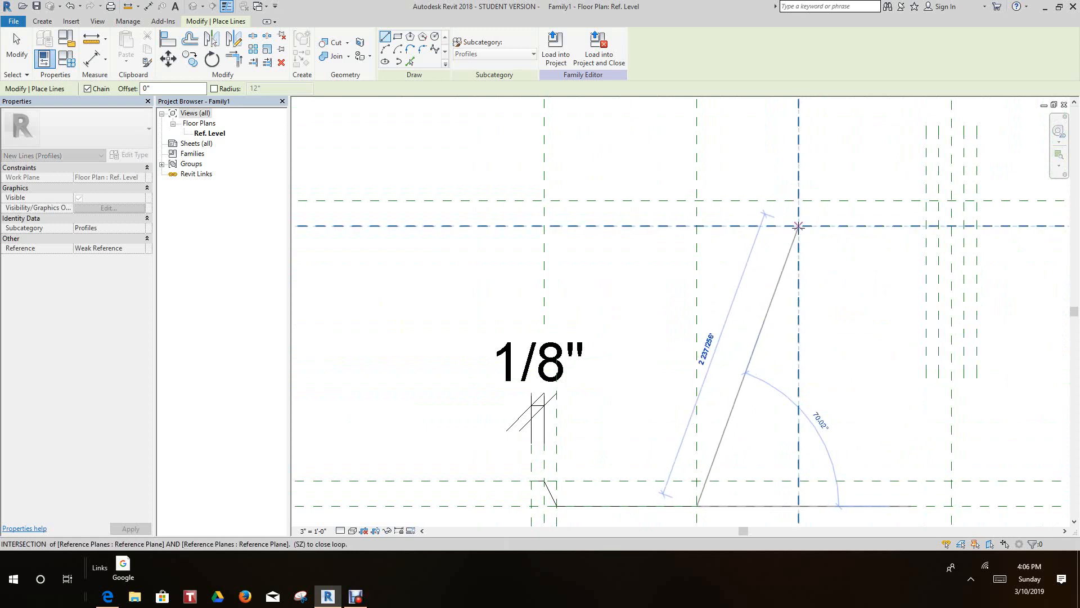
pyautogui.click(798, 226)
# - End the line chain and stretch the rising diagonal's upper end to the topmost horizontal plane, keeping it on the same vertical plane
pyautogui.scroll(-1, 856, 265)
pyautogui.moveTo(855, 265); pyautogui.dragTo(673, 270, button='middle')
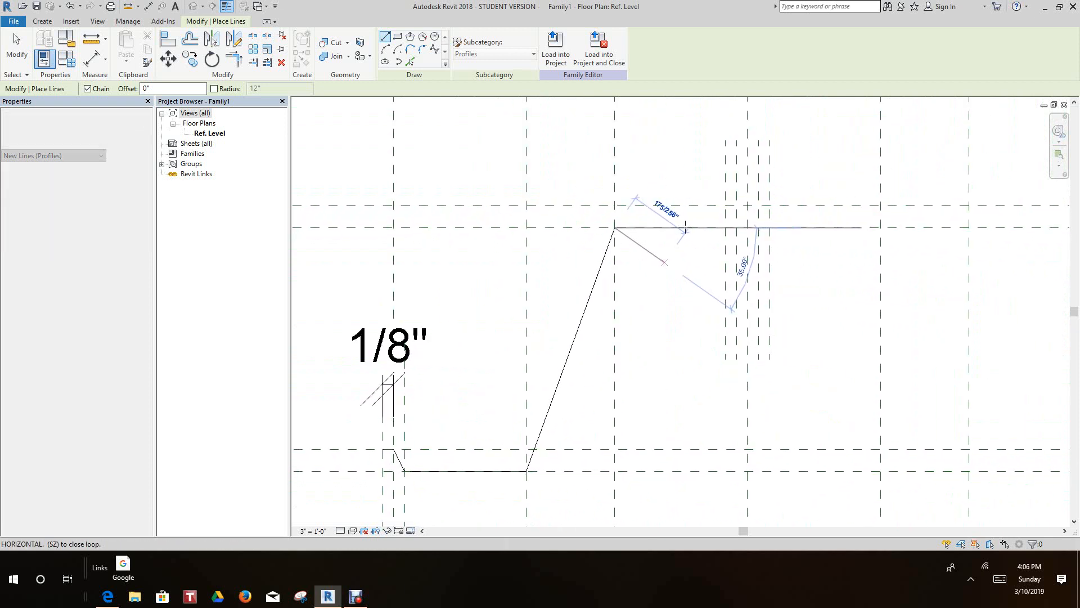
pyautogui.scroll(3, 685, 227)
pyautogui.moveTo(690, 242); pyautogui.dragTo(609, 315, button='middle')
pyautogui.scroll(-1, 632, 301)
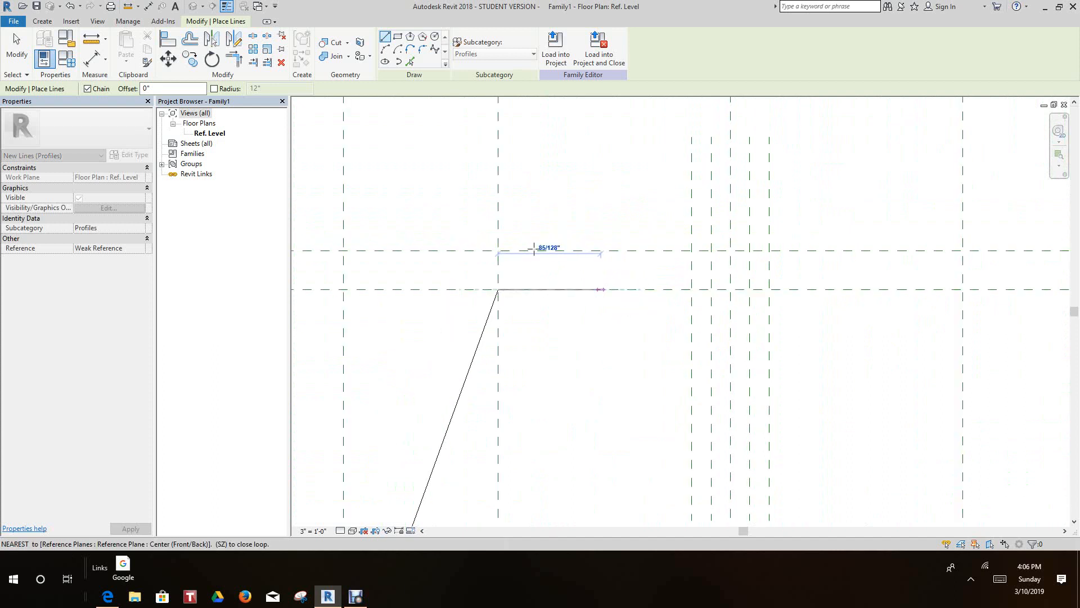
pyautogui.scroll(2, 536, 248)
pyautogui.scroll(-1, 521, 251)
pyautogui.moveTo(545, 265); pyautogui.dragTo(593, 251, button='middle')
pyautogui.press('Escape')
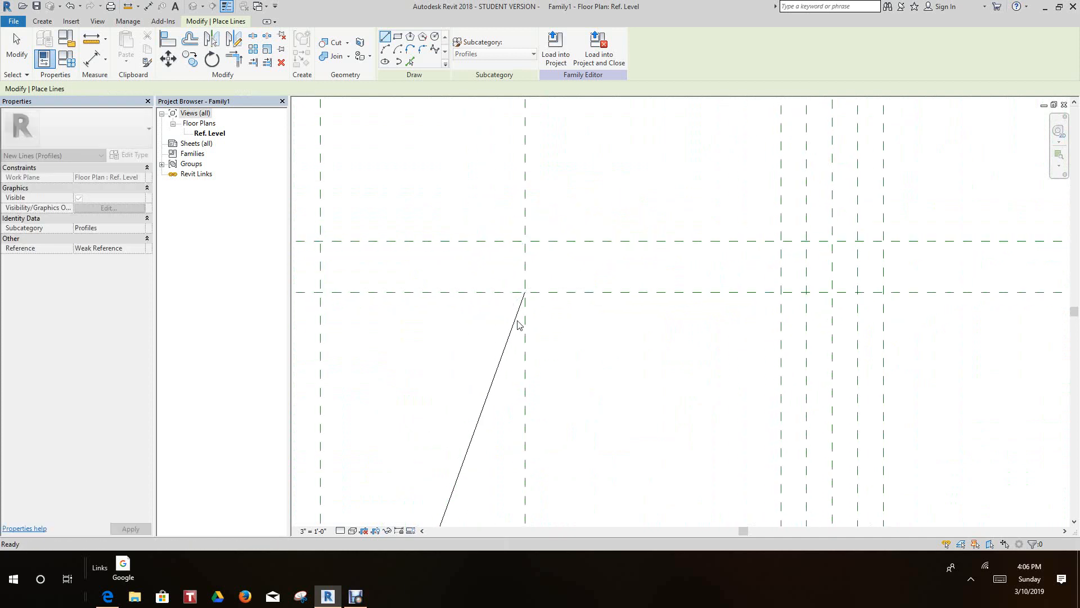
pyautogui.press('Escape')
pyautogui.click(525, 295)
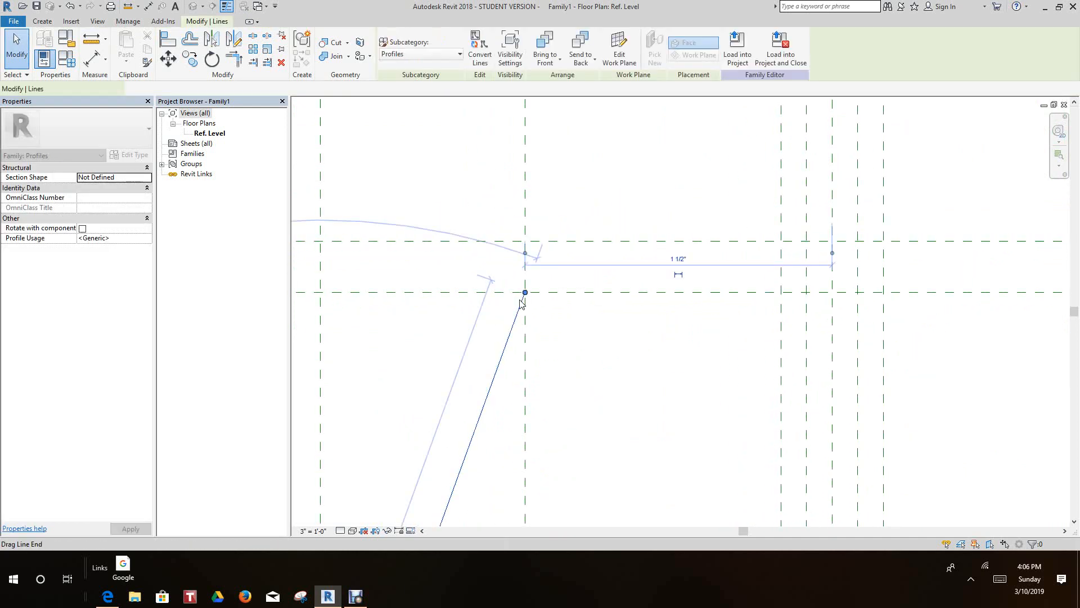
pyautogui.moveTo(514, 268); pyautogui.dragTo(544, 248)
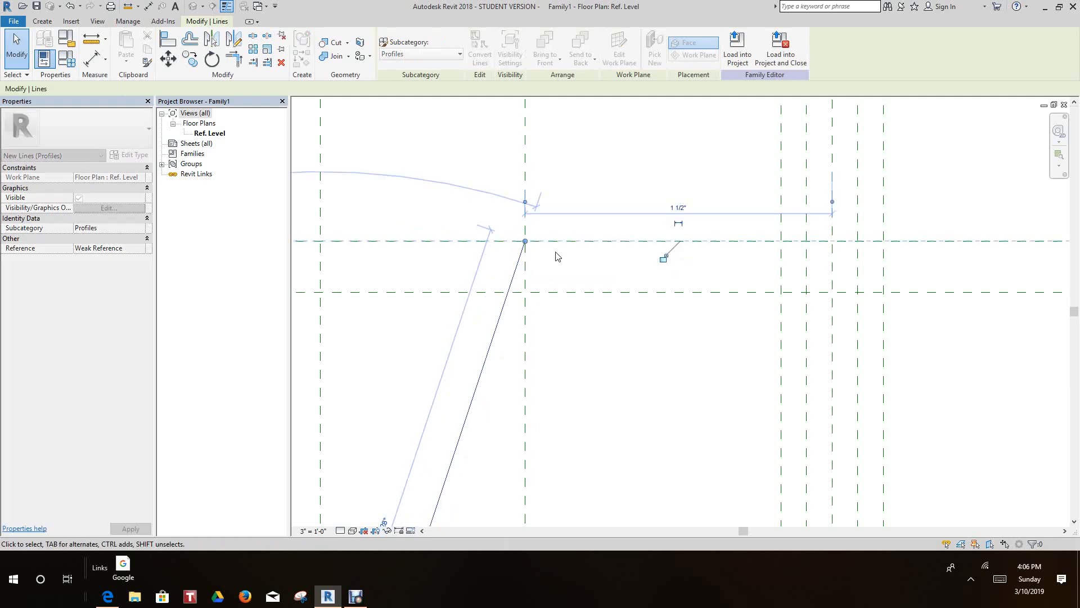
# - Restart the outline at the diagonal's upper end with a horizontal line along the topmost plane to the first short vertical plane
pyautogui.click(43, 20)
pyautogui.click(91, 44)
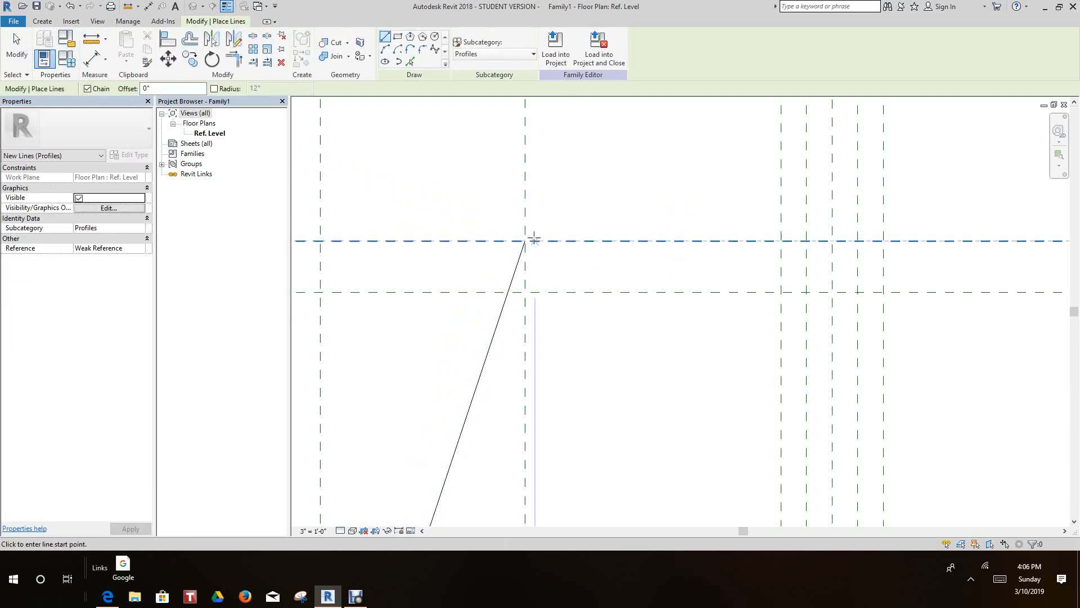
pyautogui.click(525, 240)
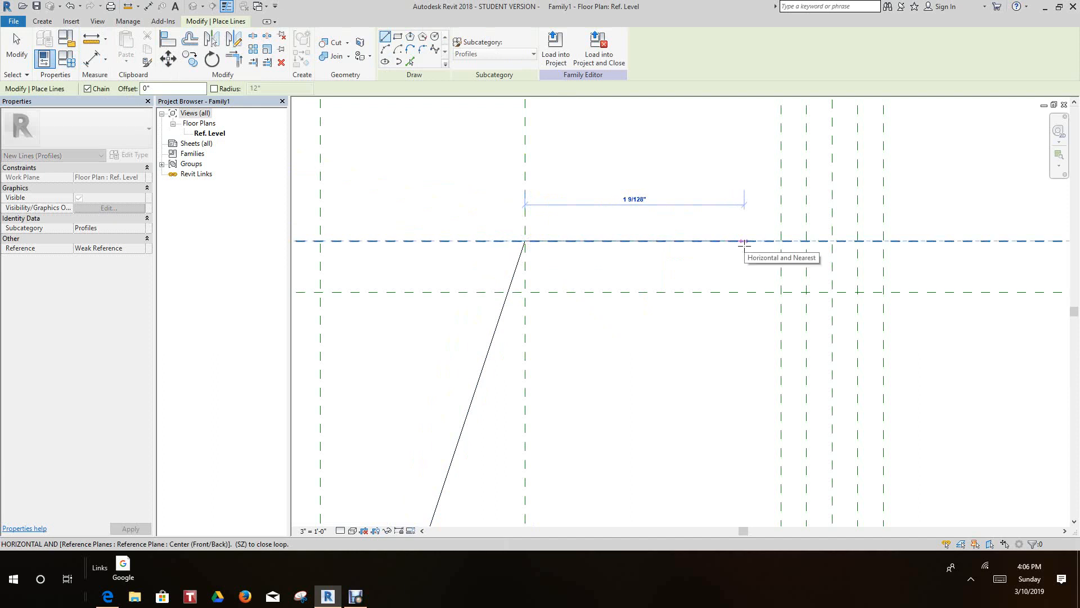
pyautogui.click(781, 241)
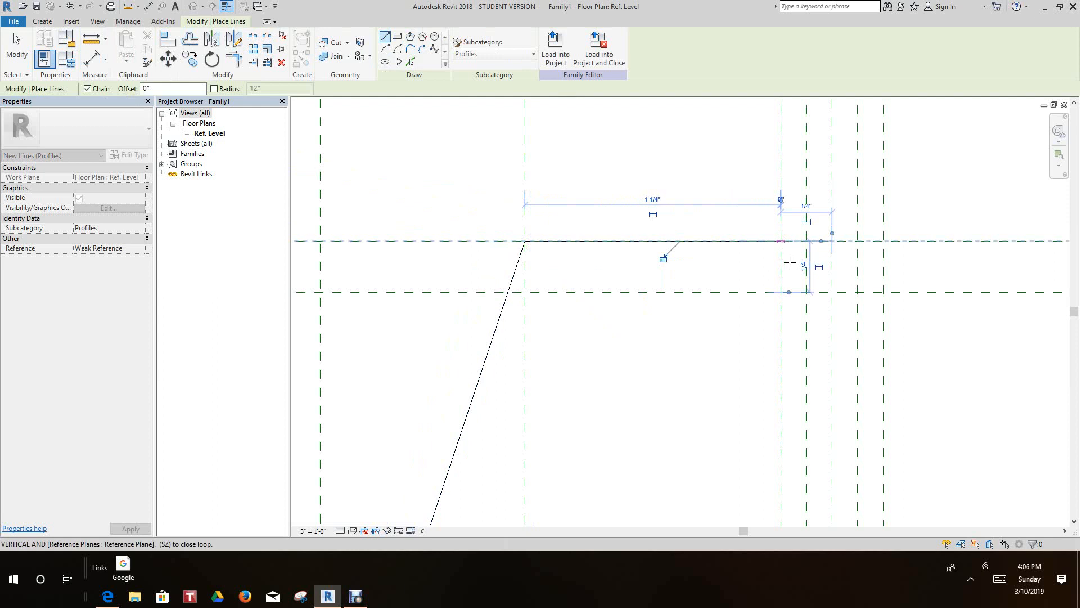
# - Draw the central notch on the short planes: diagonal down to the plane below, horizontal across the center, diagonal back up
pyautogui.click(806, 291)
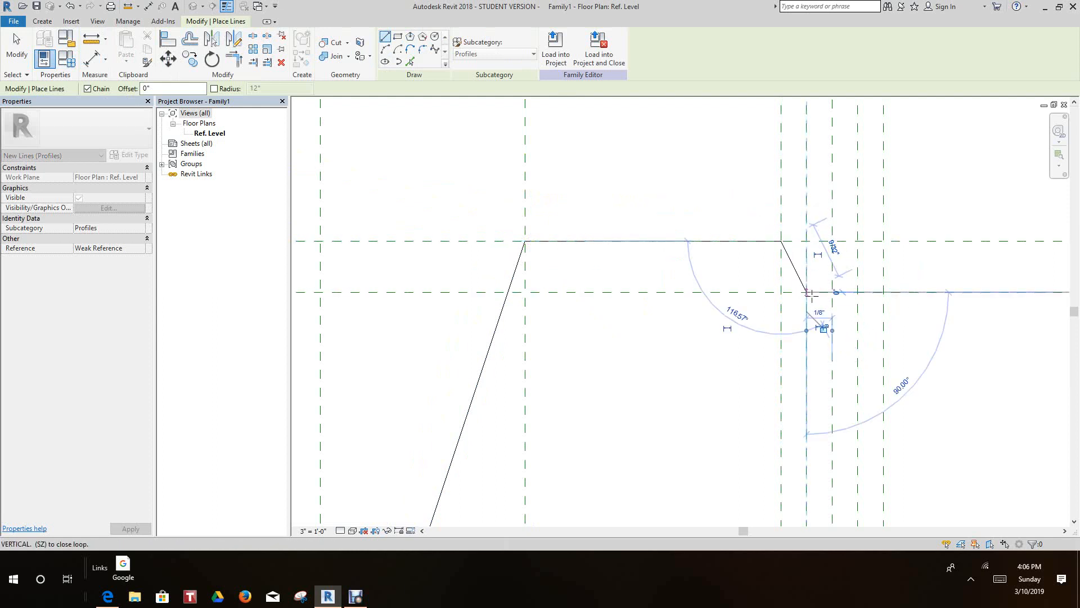
pyautogui.click(857, 292)
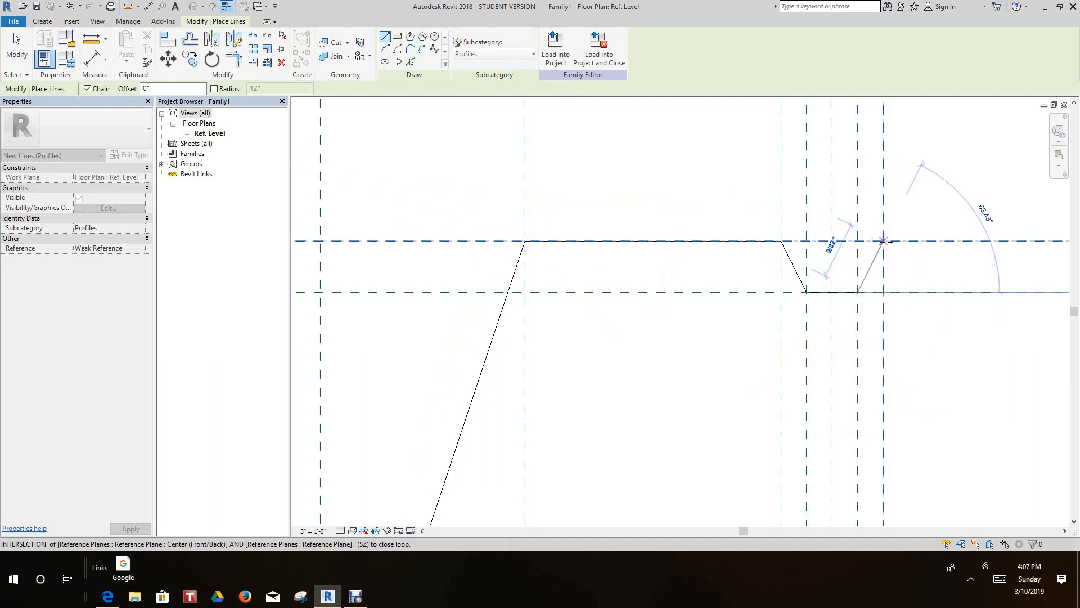
pyautogui.click(883, 240)
# - Continue the outline 1 1/4" horizontally along the topmost plane from the notch to the next long vertical plane
pyautogui.scroll(-1, 883, 242)
pyautogui.moveTo(844, 265); pyautogui.dragTo(720, 260, button='middle')
pyautogui.scroll(-2, 814, 271)
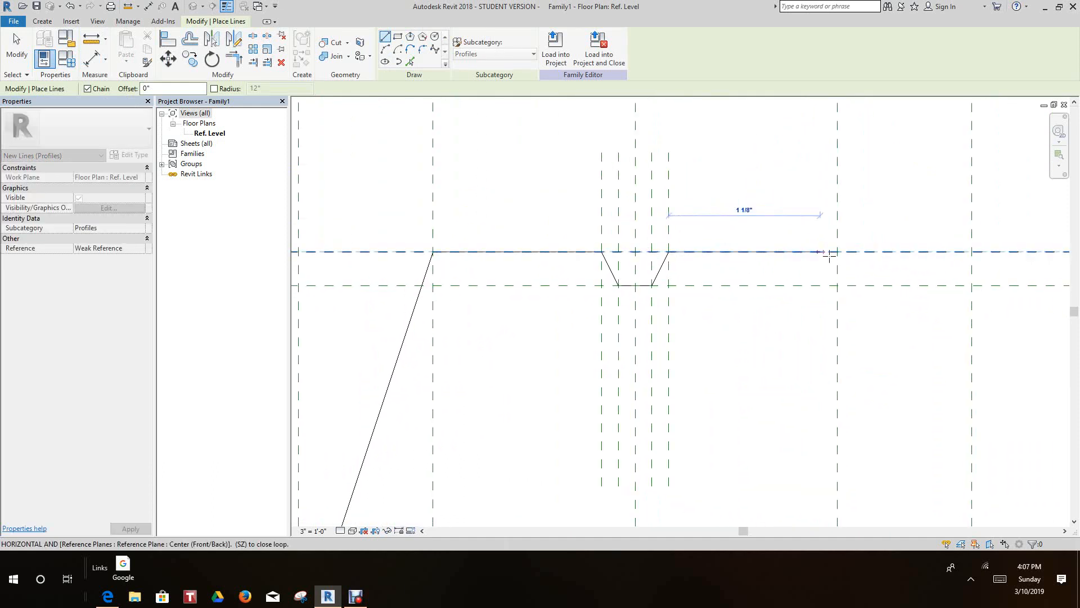
pyautogui.click(839, 253)
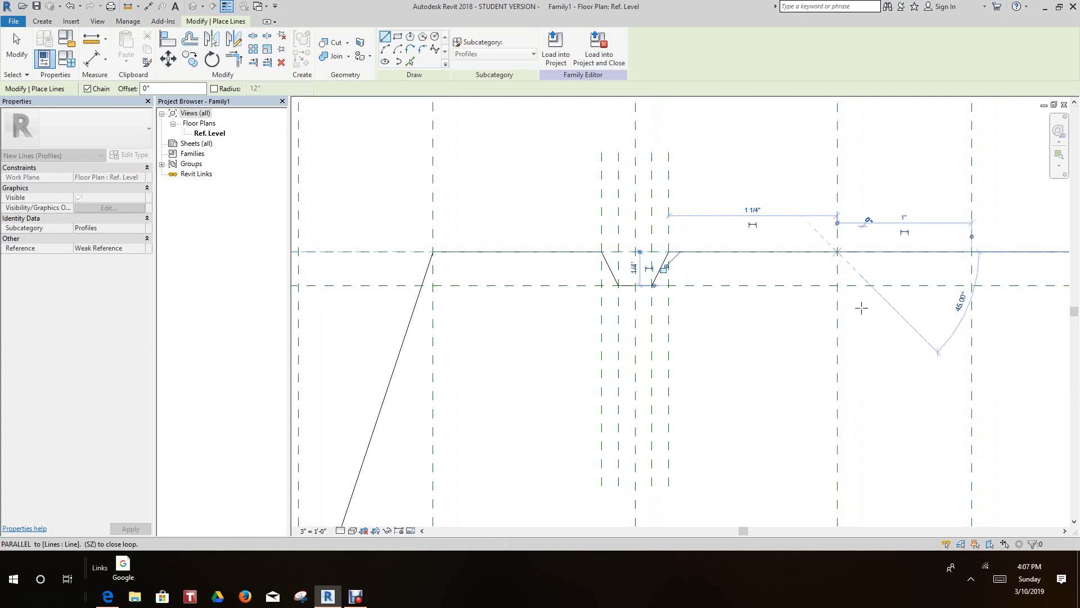
# - Draw the descending diagonal to where the next long vertical plane meets the lowest horizontal plane
pyautogui.scroll(-1, 858, 313)
pyautogui.moveTo(834, 286); pyautogui.dragTo(748, 209, button='middle')
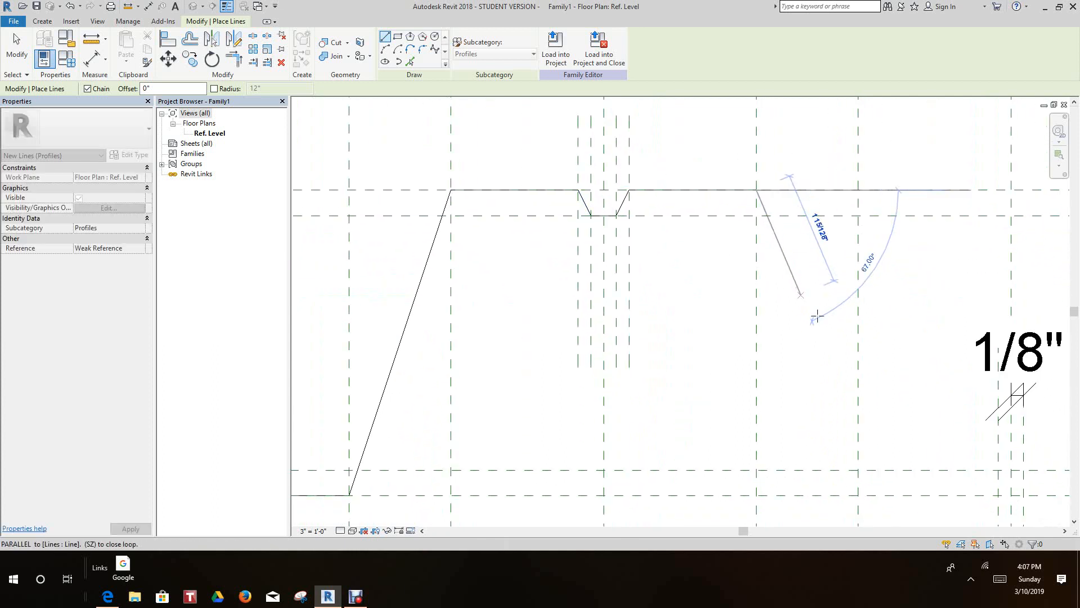
pyautogui.scroll(-1, 813, 317)
pyautogui.moveTo(816, 309); pyautogui.dragTo(792, 242, button='middle')
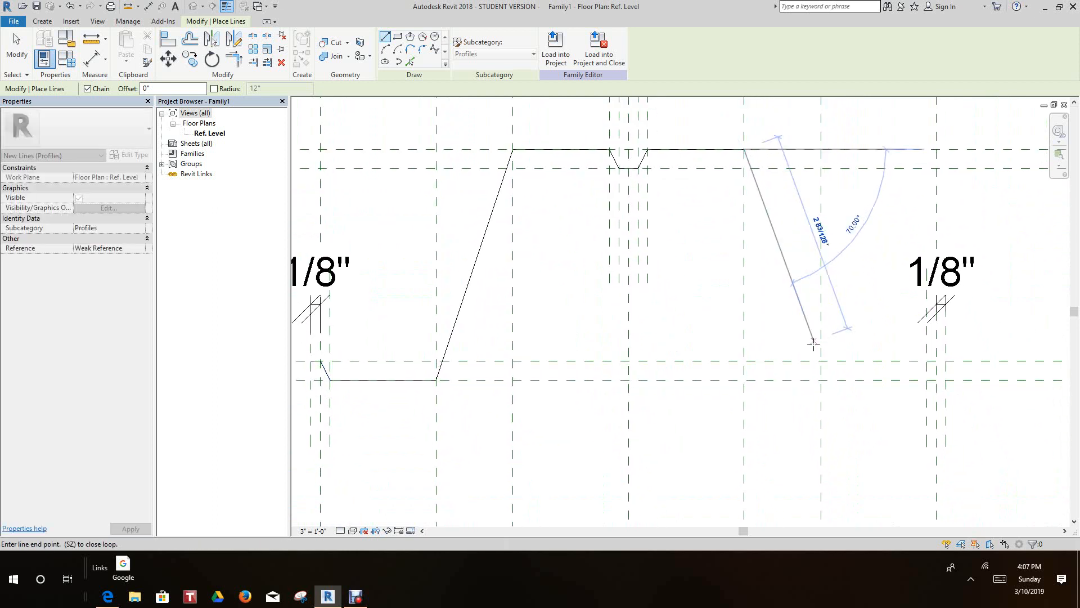
pyautogui.scroll(1, 820, 380)
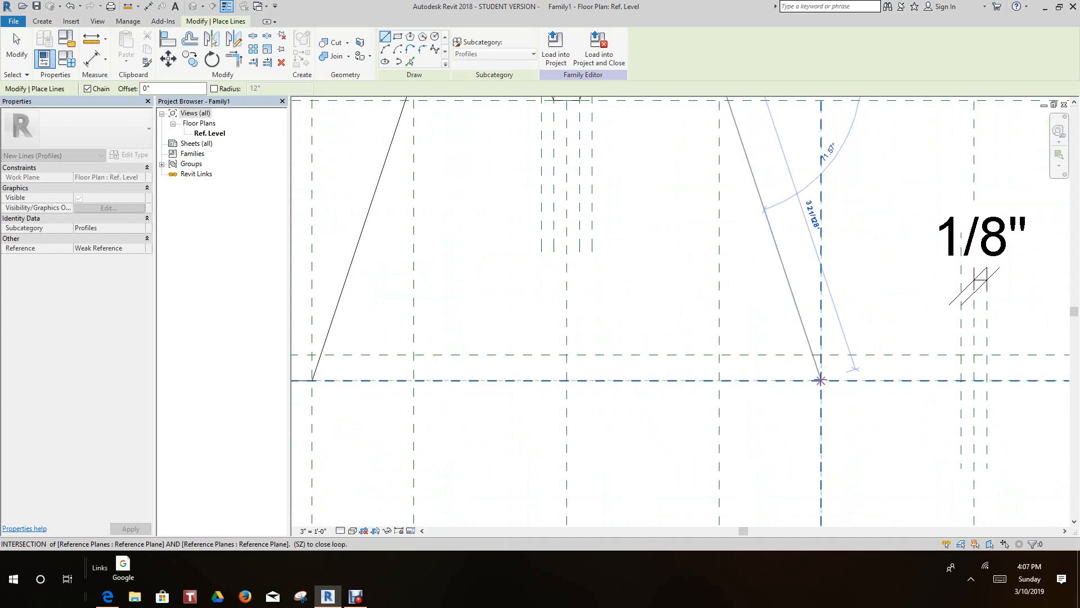
pyautogui.click(821, 379)
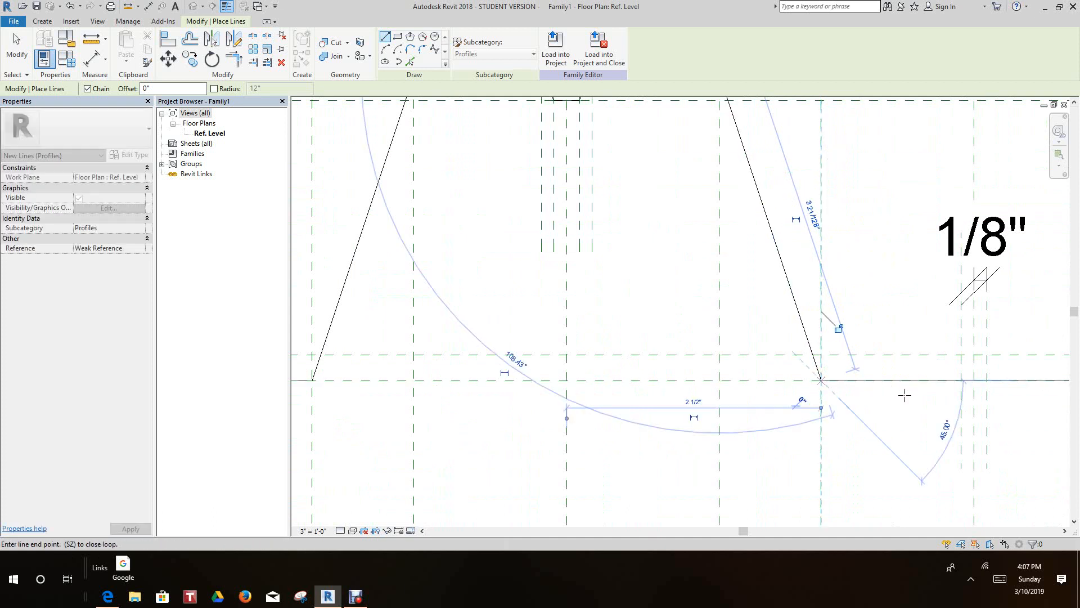
# - Draw a 1 3/8" horizontal along the lowest plane to the first short plane, plus a 9/32" diagonal up to the plane above
pyautogui.click(962, 380)
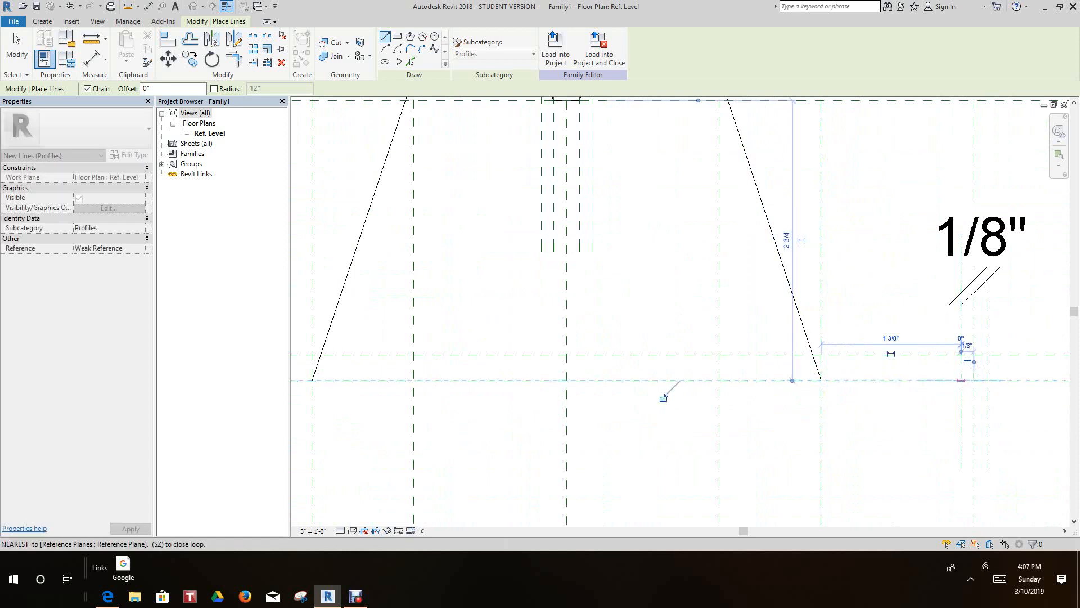
pyautogui.scroll(5, 976, 366)
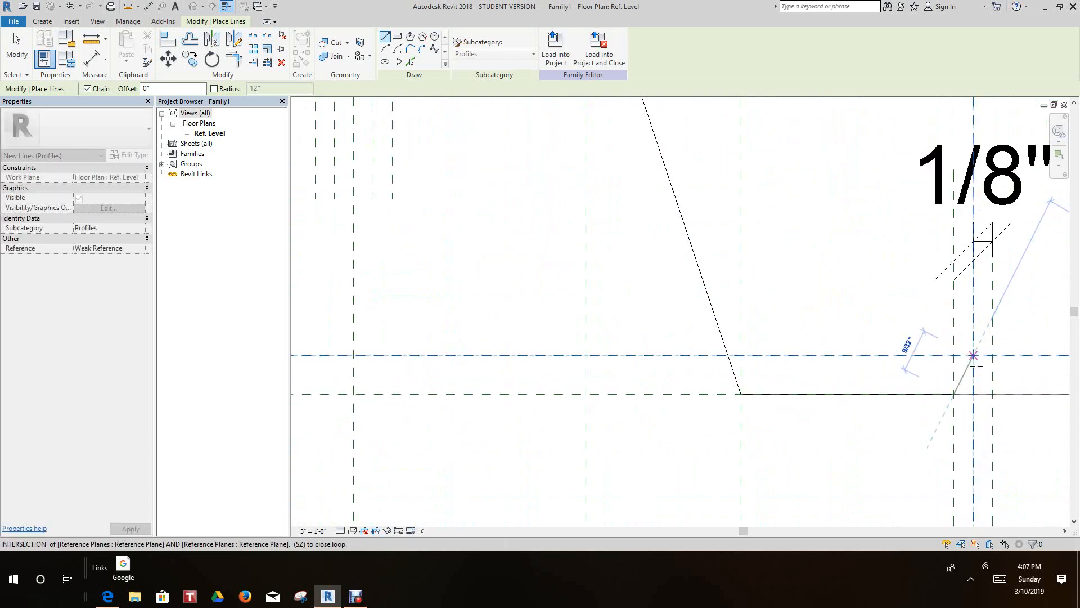
pyautogui.scroll(1, 970, 349)
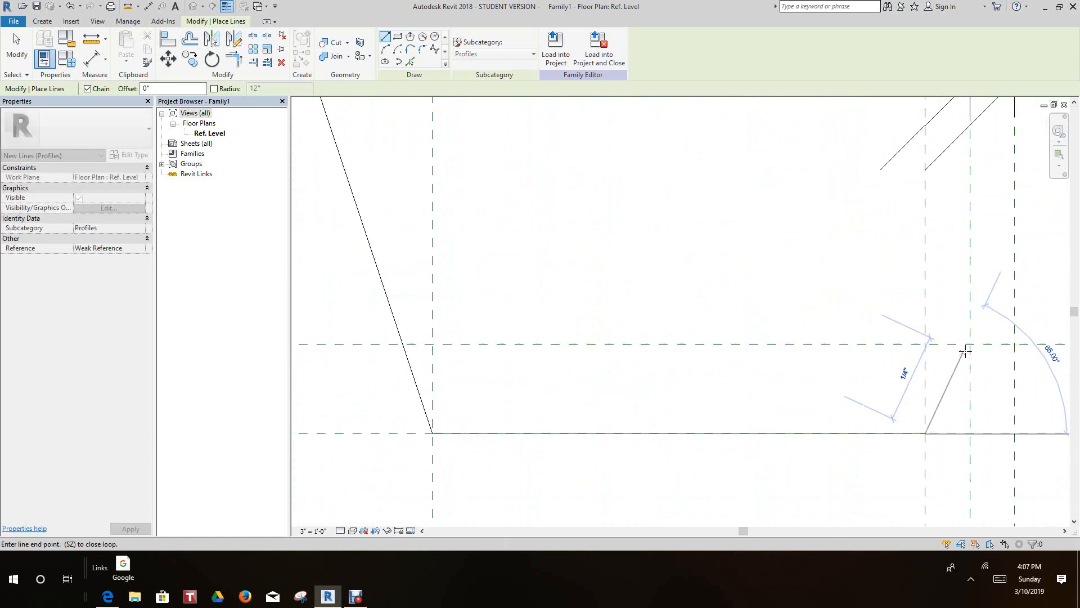
pyautogui.click(971, 345)
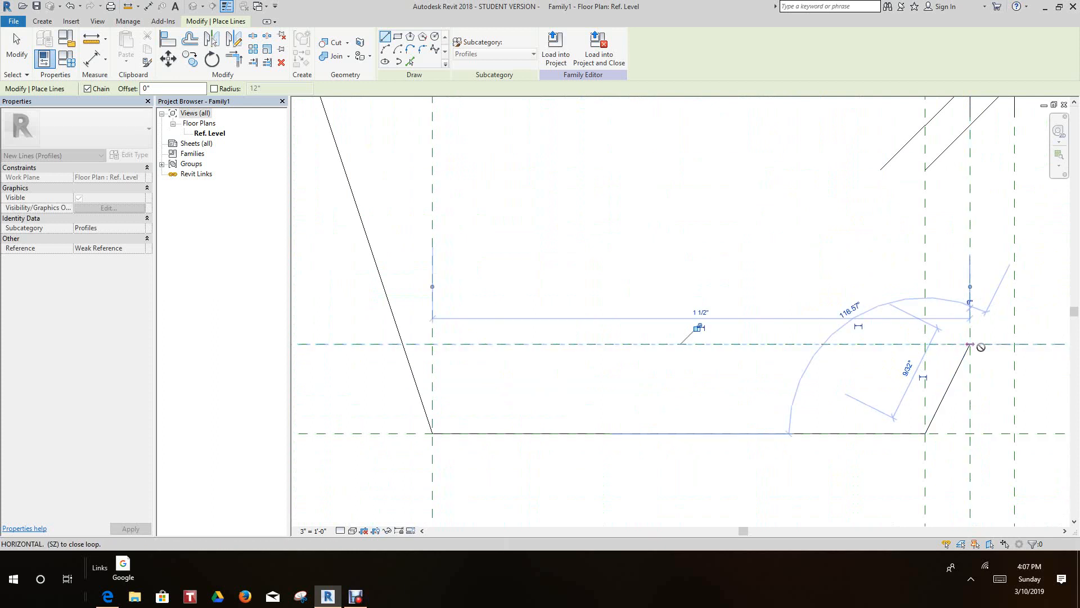
# - Finish the outline with a short horizontal line to the outermost short vertical plane and end the line chain
pyautogui.moveTo(972, 375); pyautogui.dragTo(908, 384, button='middle')
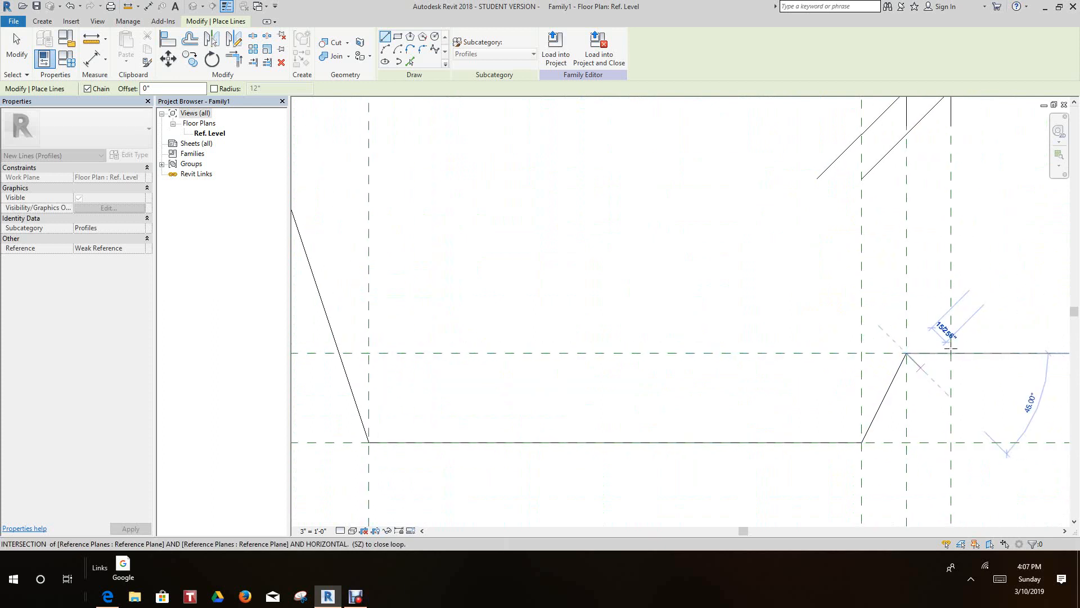
pyautogui.click(950, 353)
pyautogui.scroll(-1, 970, 376)
pyautogui.rightClick(972, 384)
pyautogui.click(991, 220)
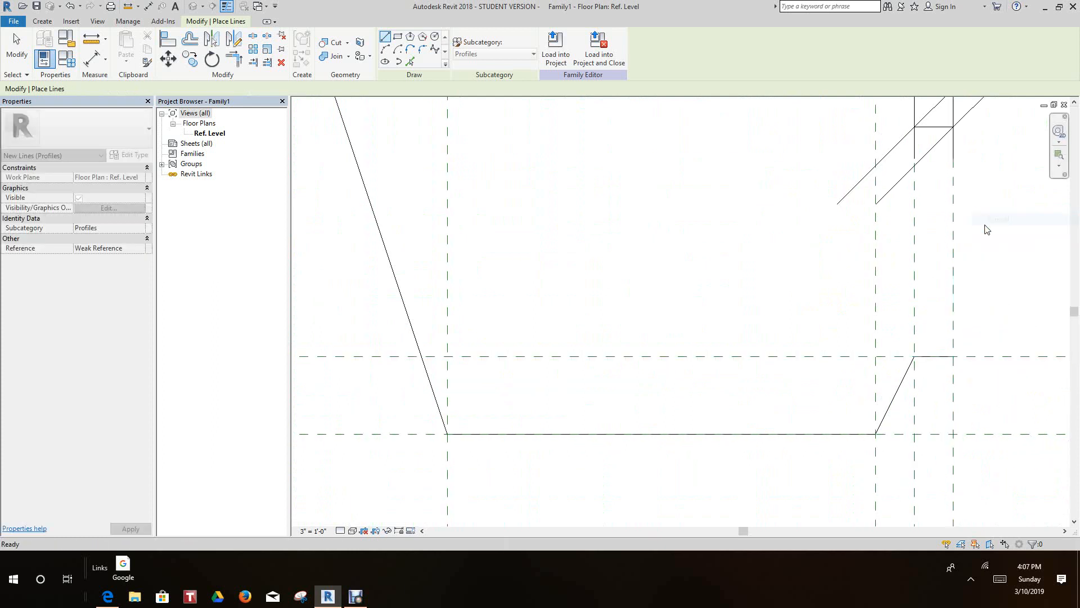
pyautogui.scroll(-1, 693, 265)
pyautogui.moveTo(694, 275); pyautogui.dragTo(702, 304, button='middle')
pyautogui.scroll(-4, 702, 303)
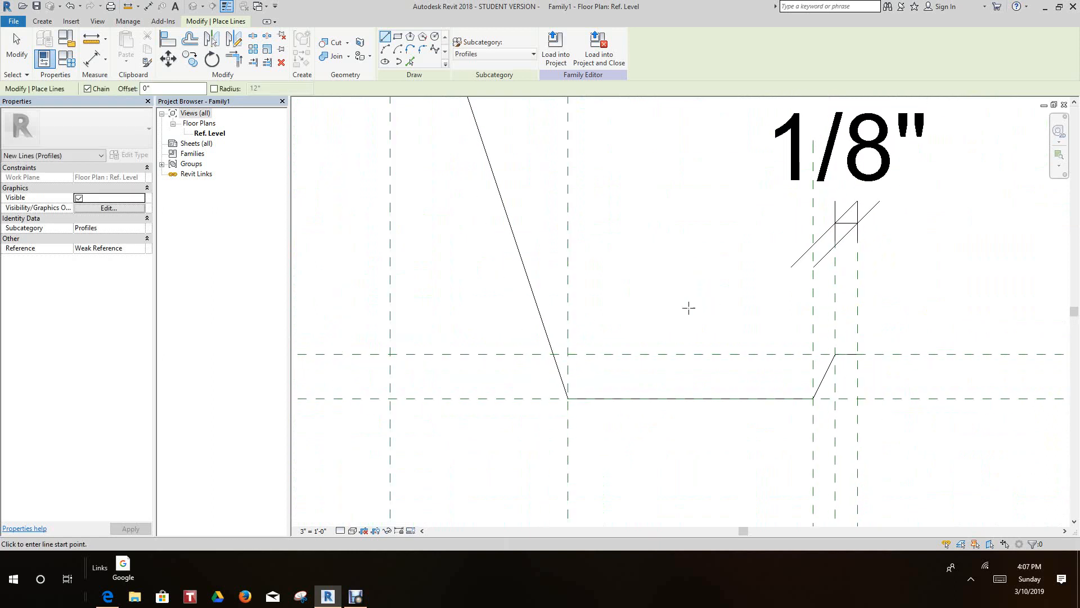
pyautogui.scroll(2, 674, 308)
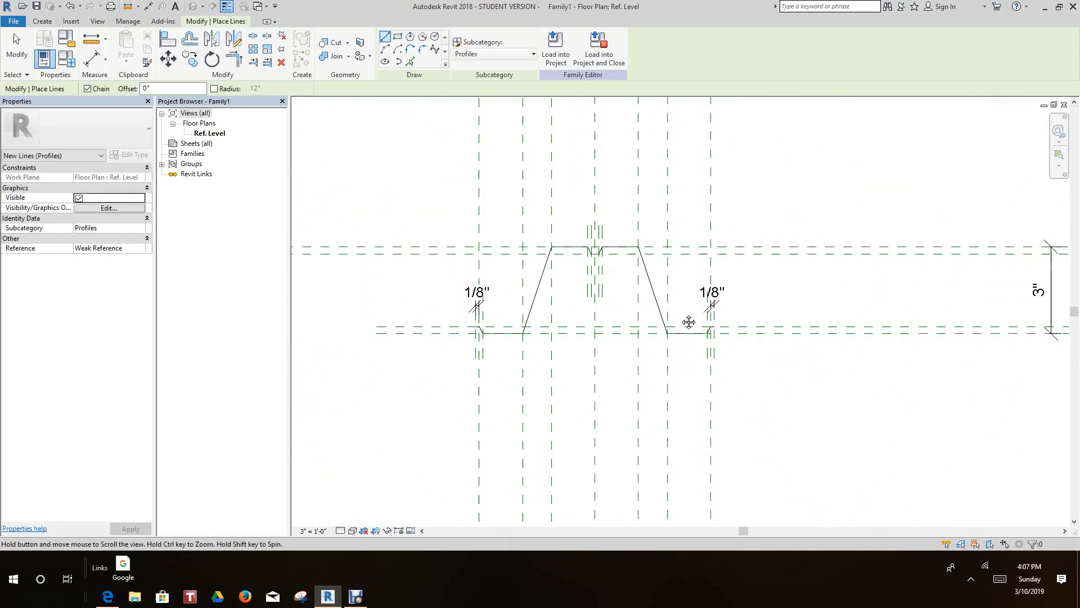
pyautogui.scroll(-1, 684, 316)
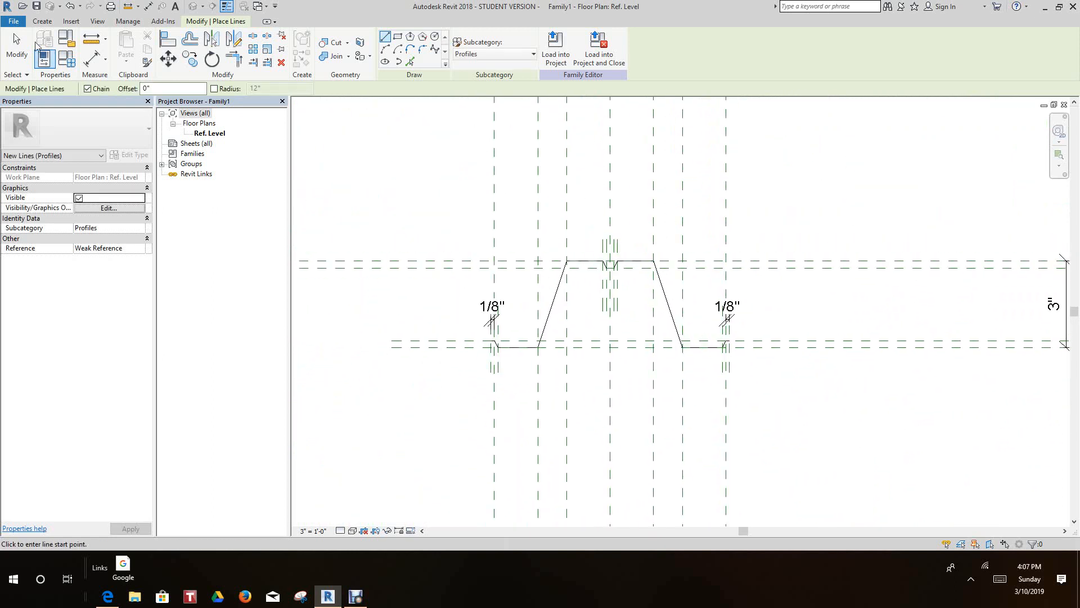
# - Save the family to the Desktop as Composite Metal Deck.rfa with a maximum of 1 backup
pyautogui.click(13, 21)
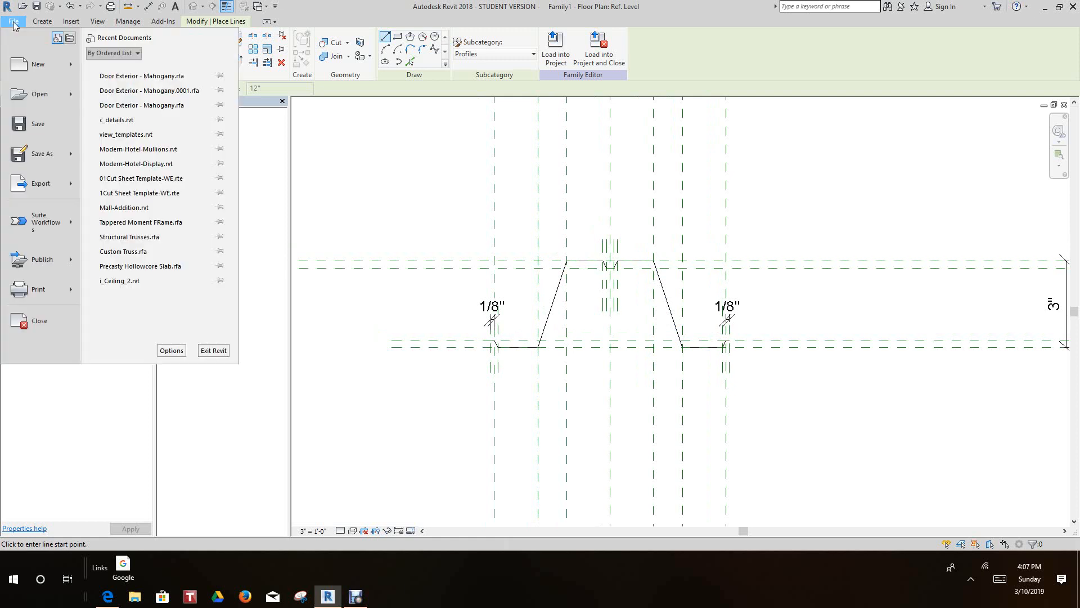
pyautogui.moveTo(41, 158)
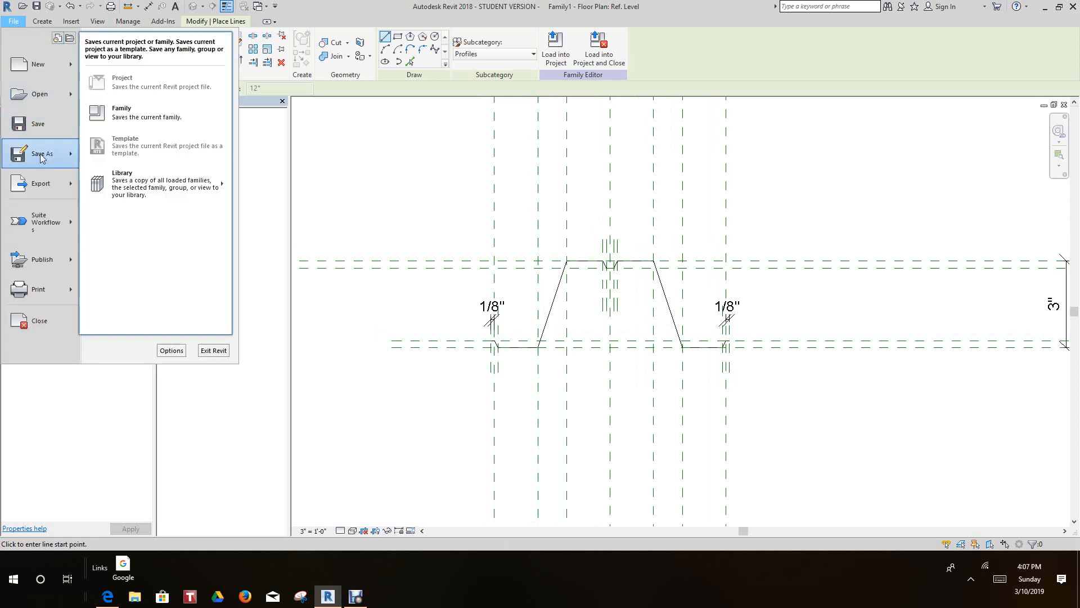
pyautogui.click(145, 119)
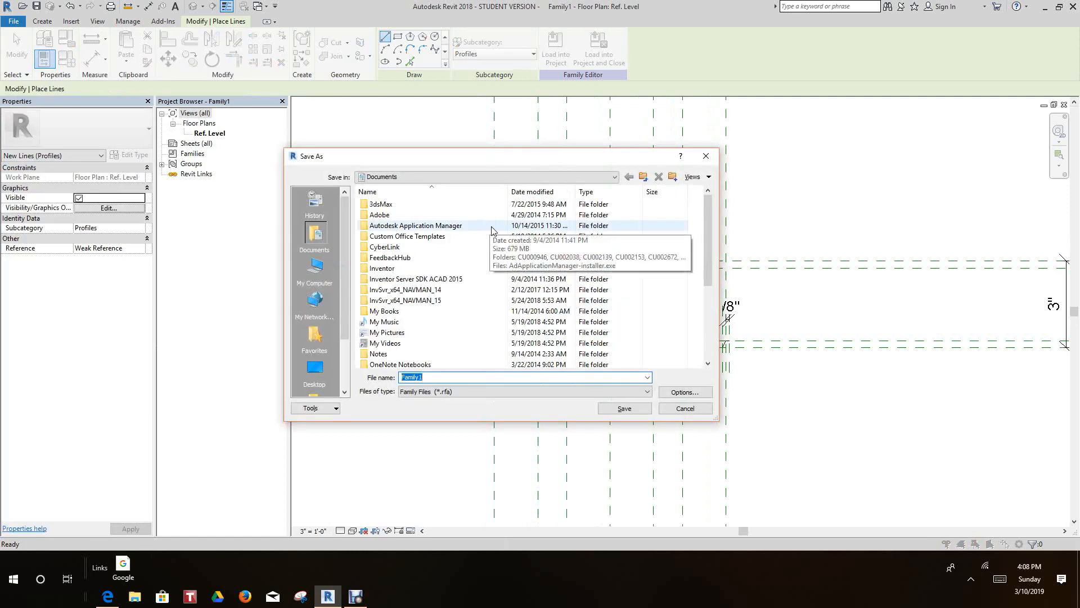
pyautogui.click(314, 368)
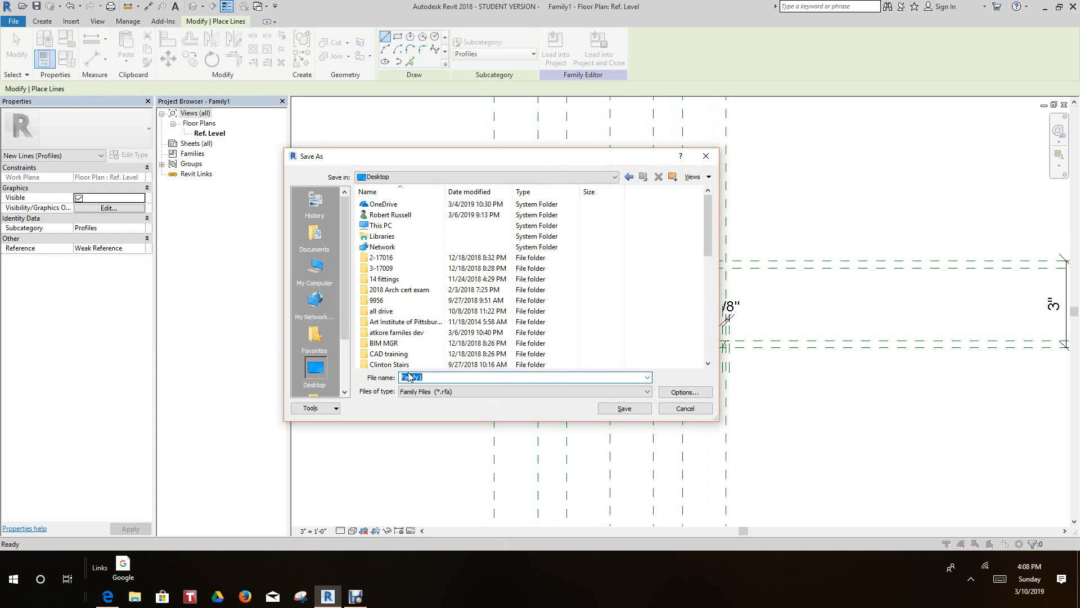
pyautogui.write('o')
pyautogui.click(682, 393)
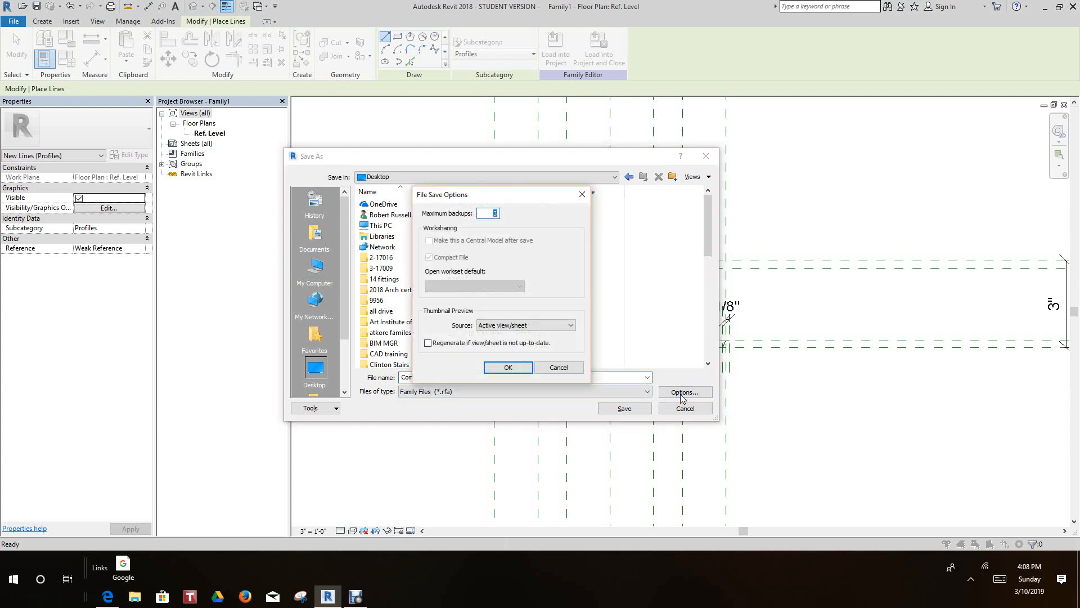
pyautogui.click(507, 368)
pyautogui.click(622, 411)
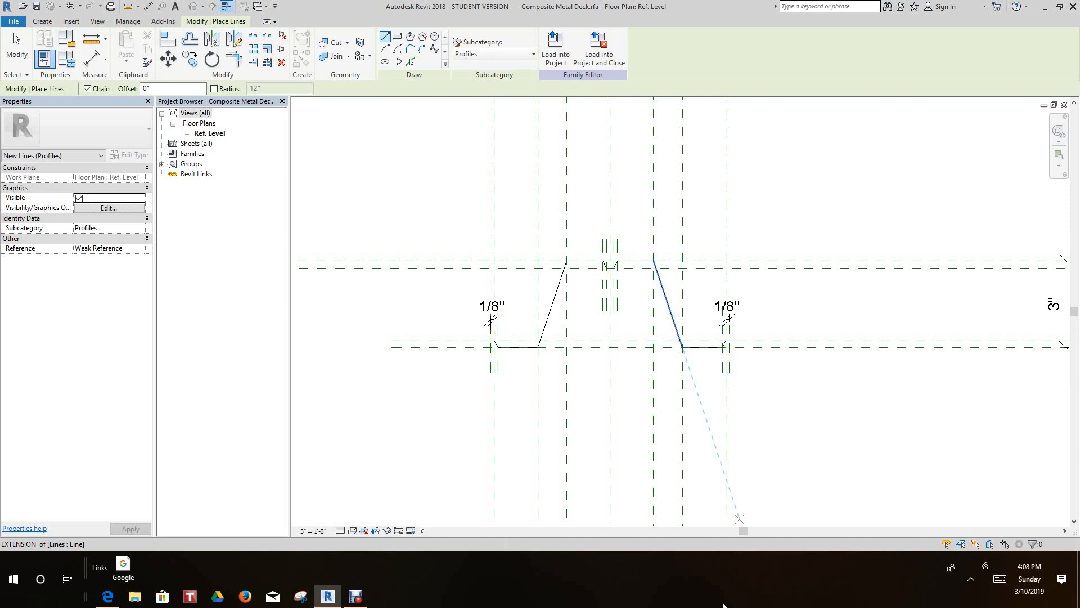
# - Leave line placement and inspect the completed deck profile outline on its reference planes
pyautogui.moveTo(801, 422); pyautogui.dragTo(796, 424, button='middle')
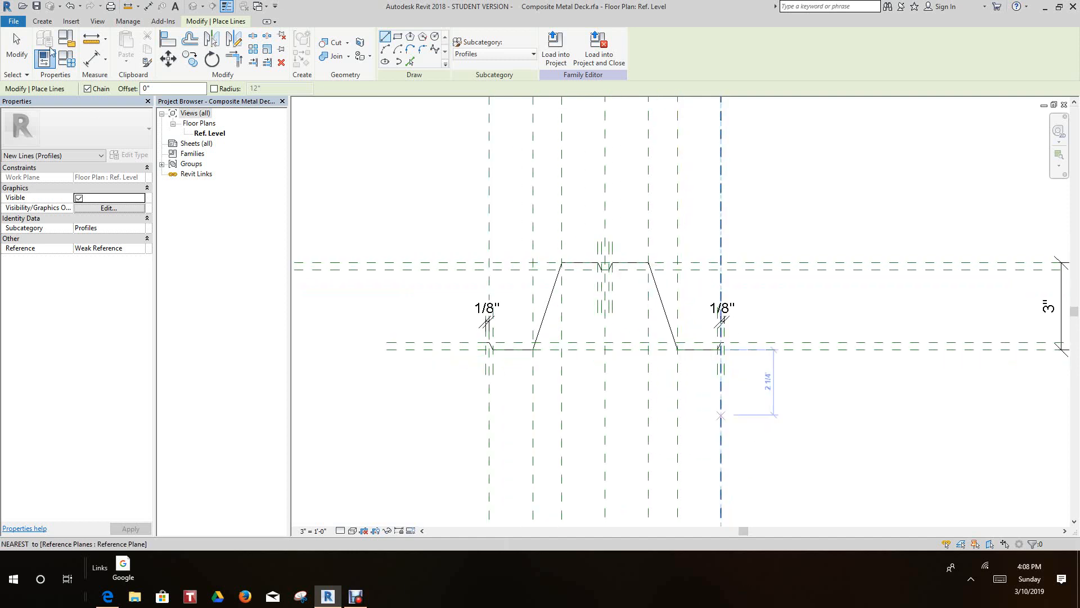
pyautogui.click(16, 41)
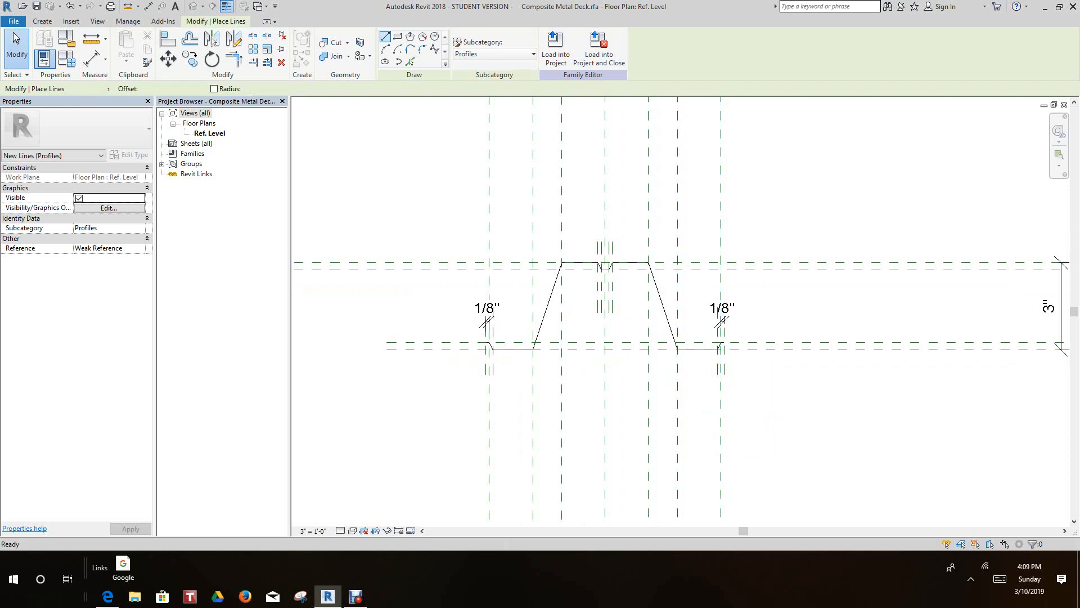
pyautogui.scroll(-1, 741, 444)
pyautogui.moveTo(744, 449); pyautogui.dragTo(703, 365, button='middle')
pyautogui.scroll(3, 748, 429)
pyautogui.scroll(-5, 748, 455)
pyautogui.scroll(4, 700, 371)
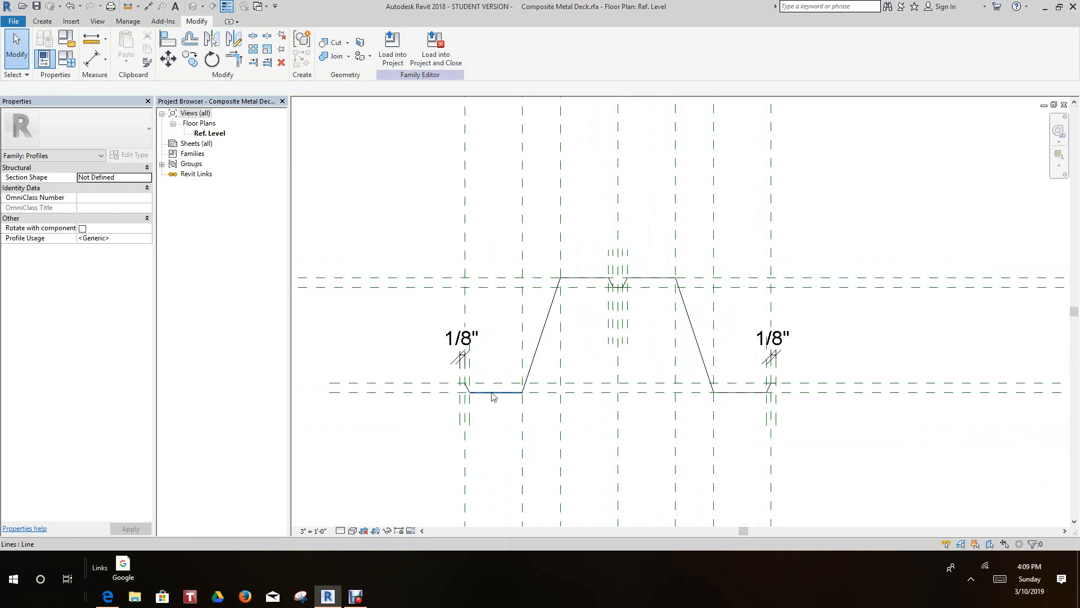
pyautogui.scroll(-1, 492, 397)
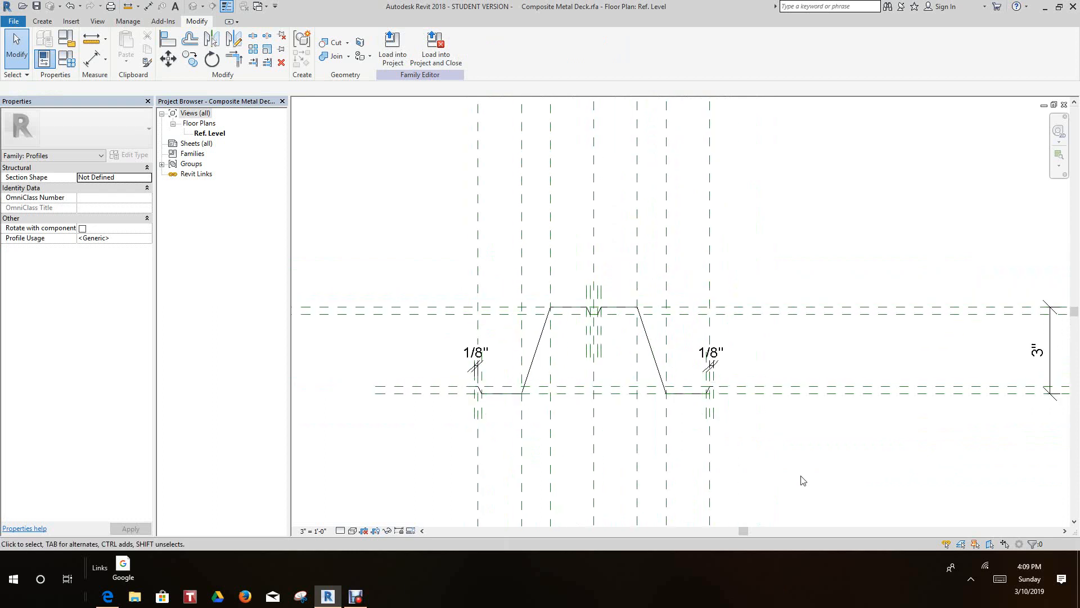
pyautogui.click(14, 23)
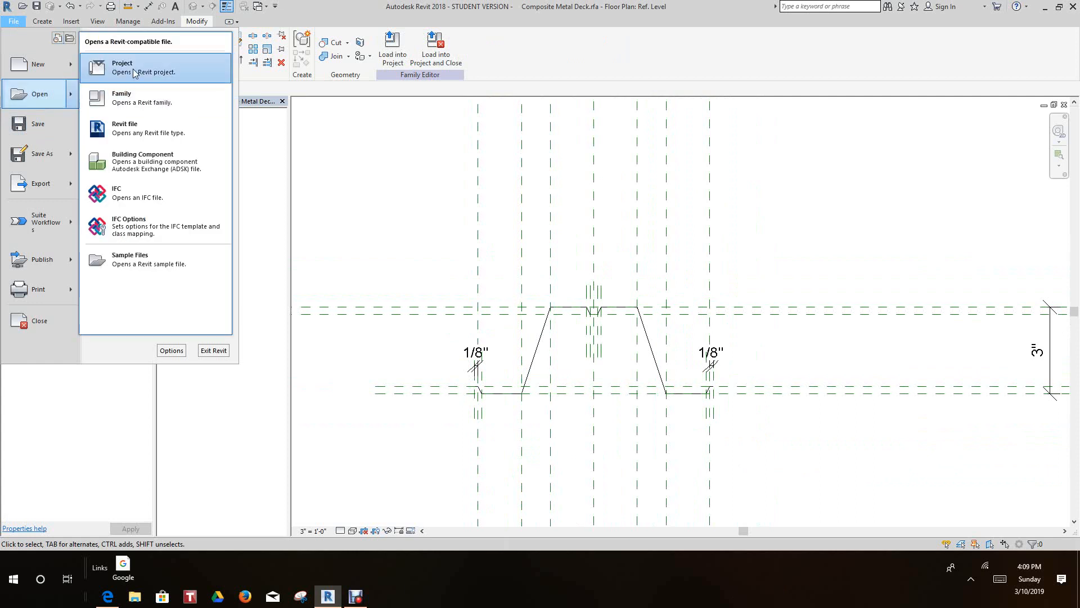
pyautogui.click(133, 73)
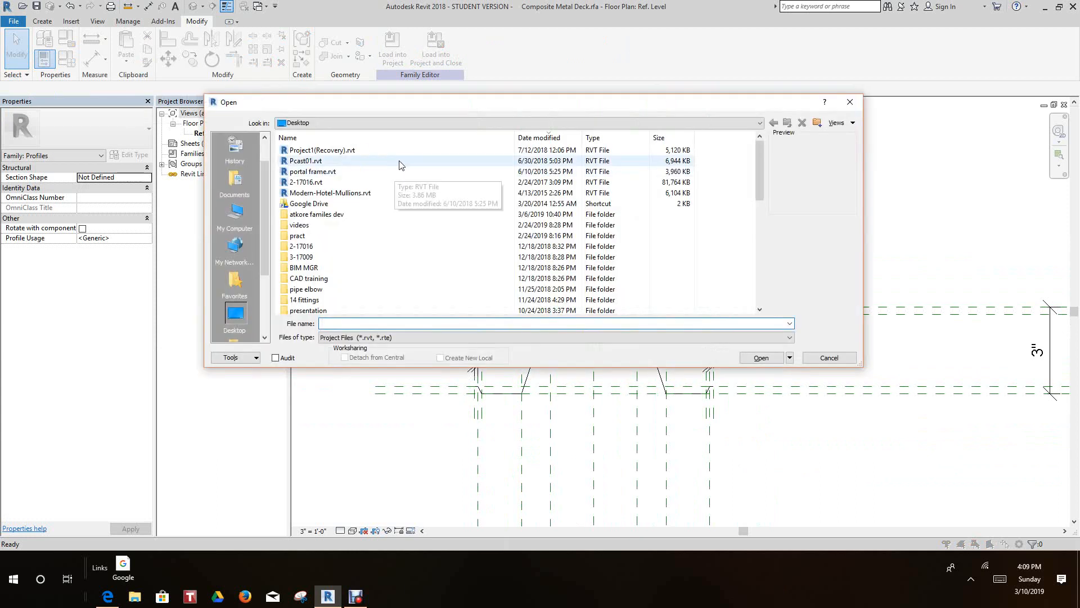
pyautogui.click(829, 357)
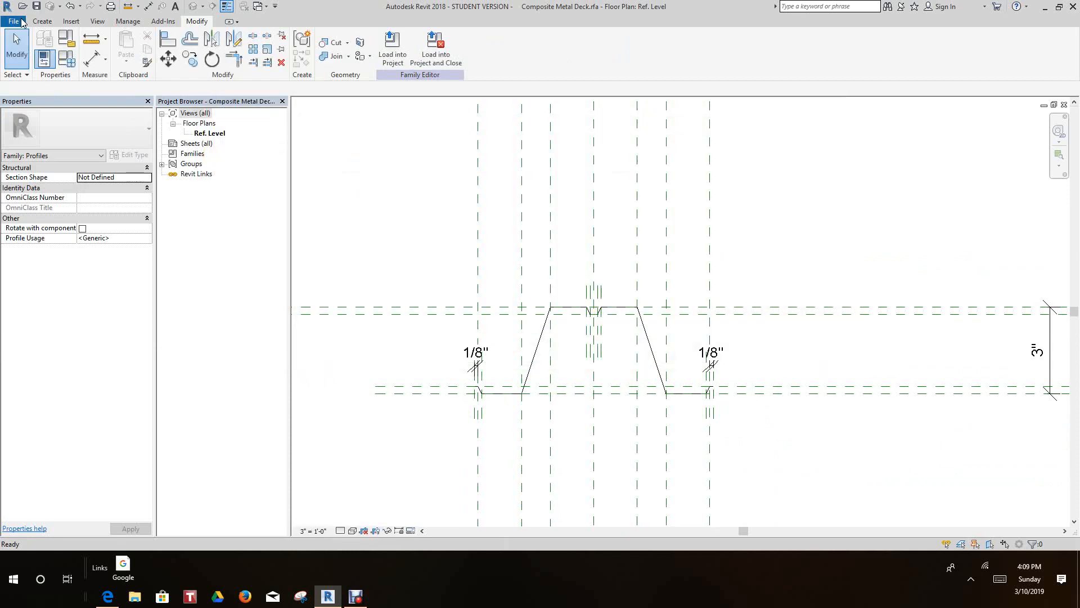
# - Create a new project from the Structural Template
pyautogui.click(14, 21)
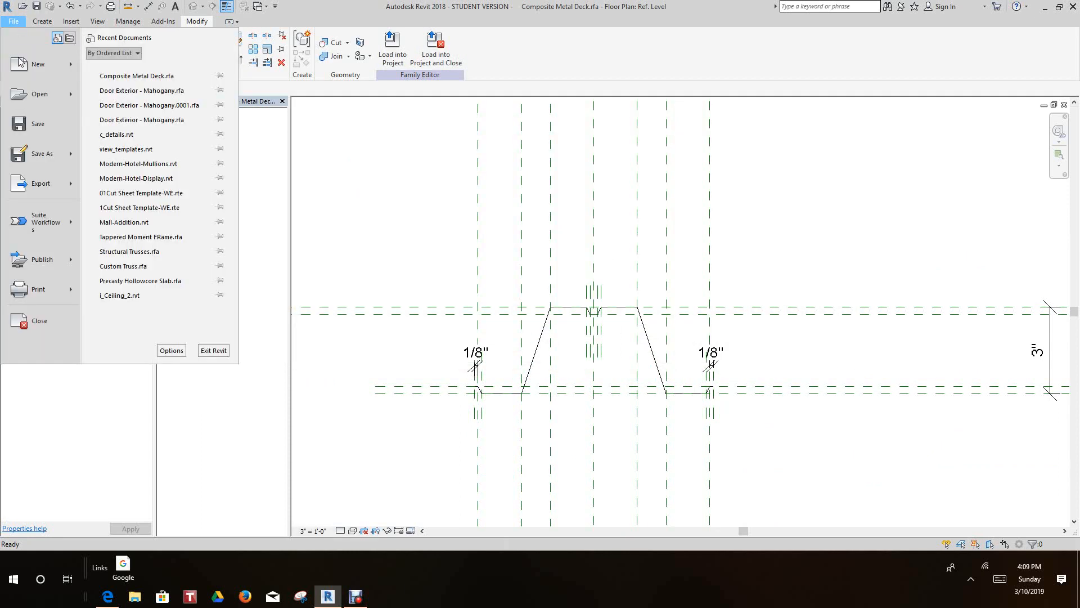
pyautogui.moveTo(45, 64)
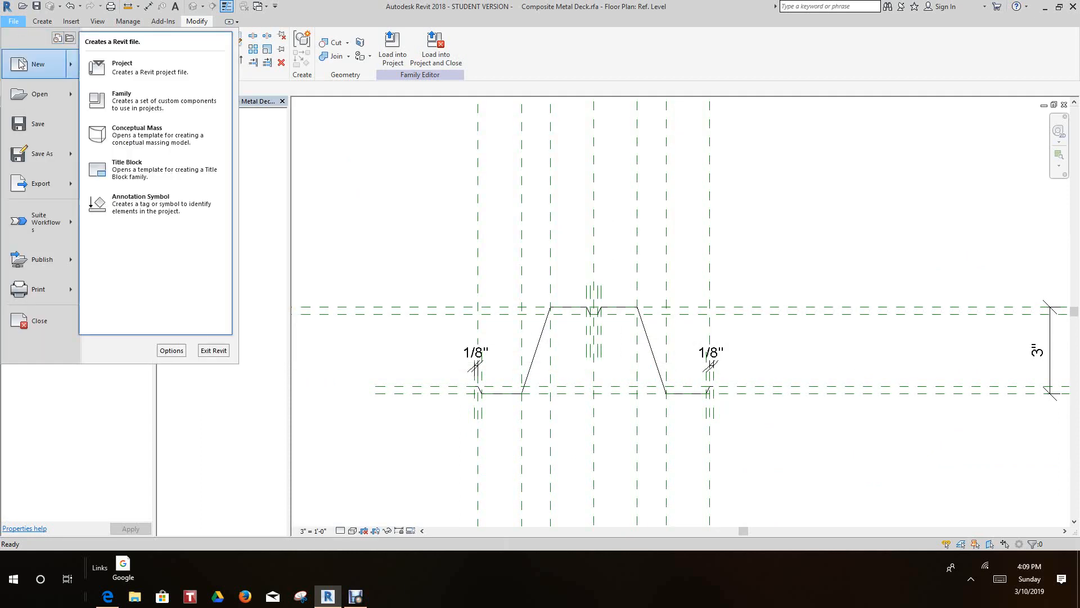
pyautogui.click(134, 73)
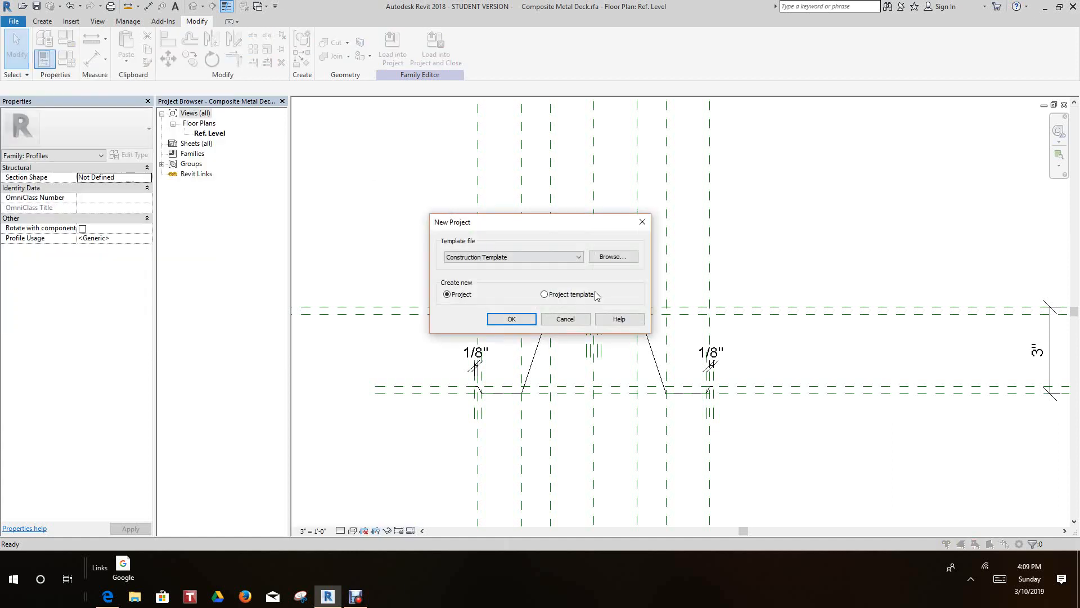
pyautogui.click(579, 259)
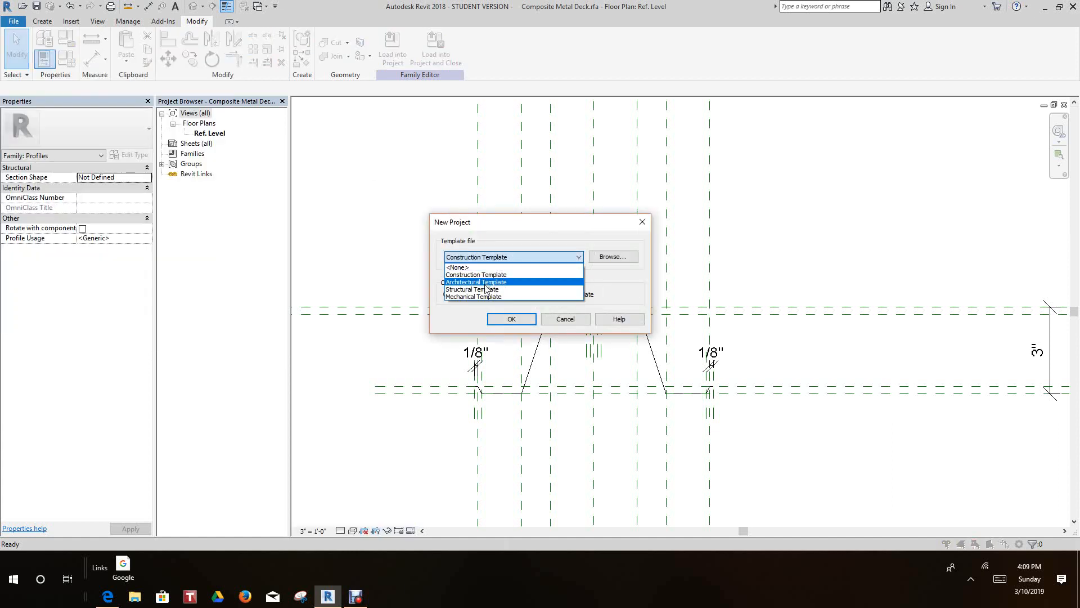
pyautogui.click(486, 289)
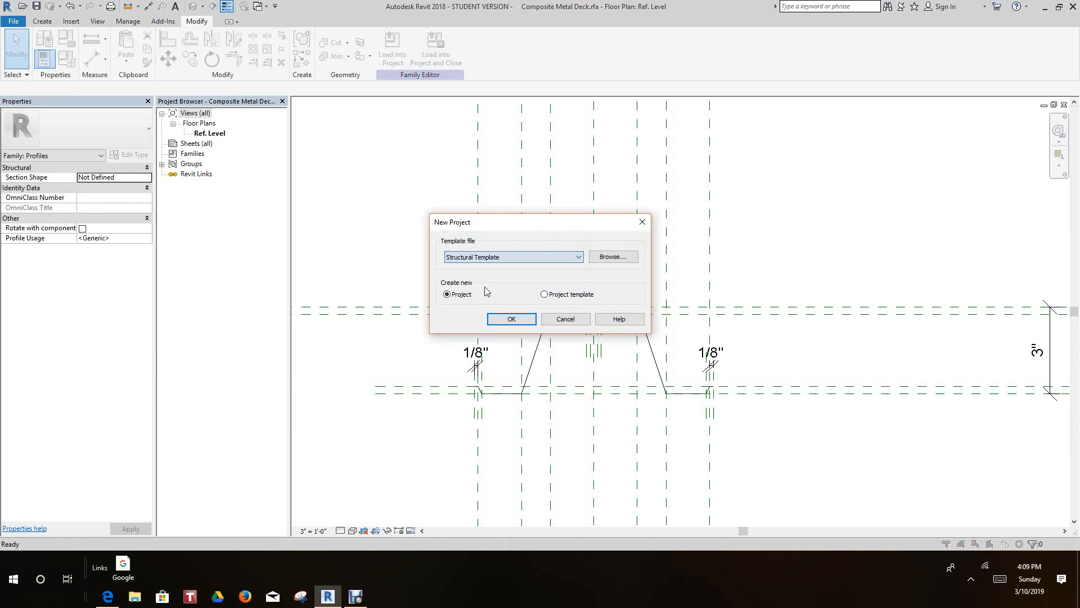
pyautogui.click(515, 319)
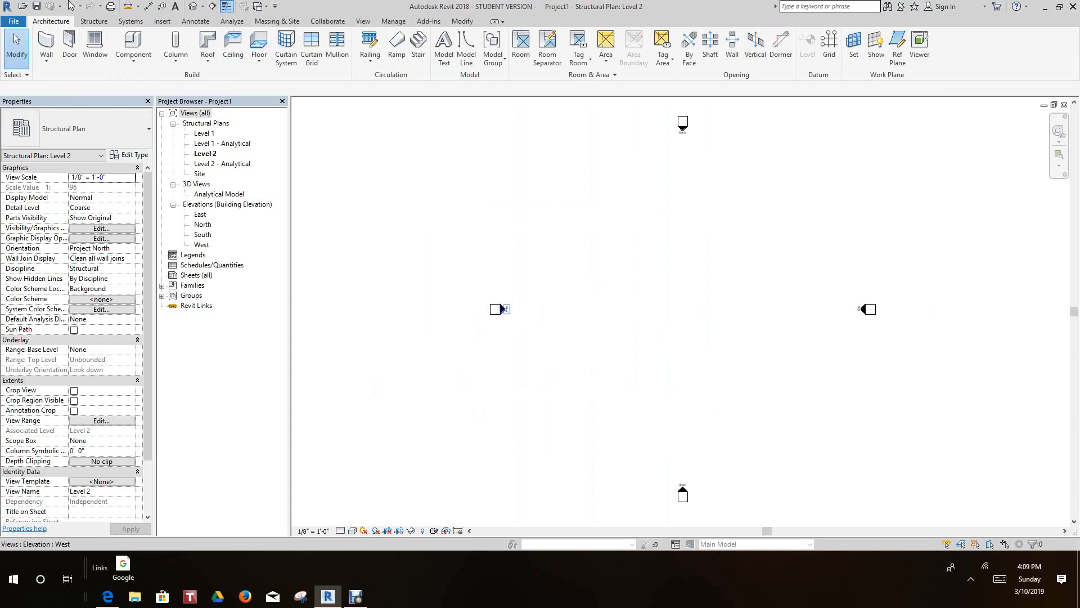
# - Return to the Composite Metal Deck family's Ref. Level view and load the family into the new project
pyautogui.click(257, 6)
pyautogui.click(293, 33)
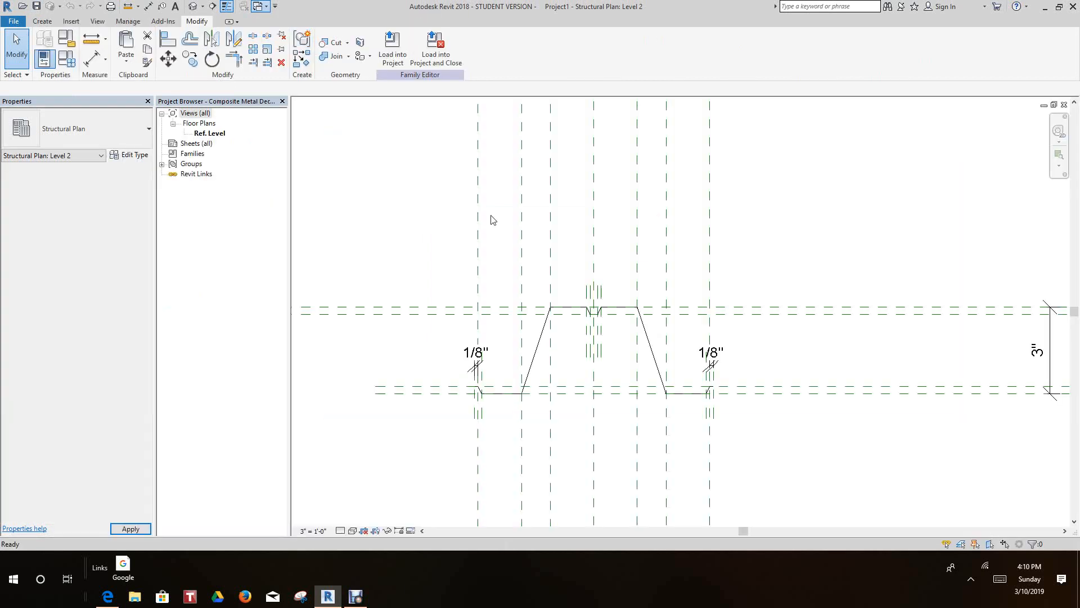
pyautogui.scroll(3, 589, 320)
pyautogui.scroll(-2, 623, 357)
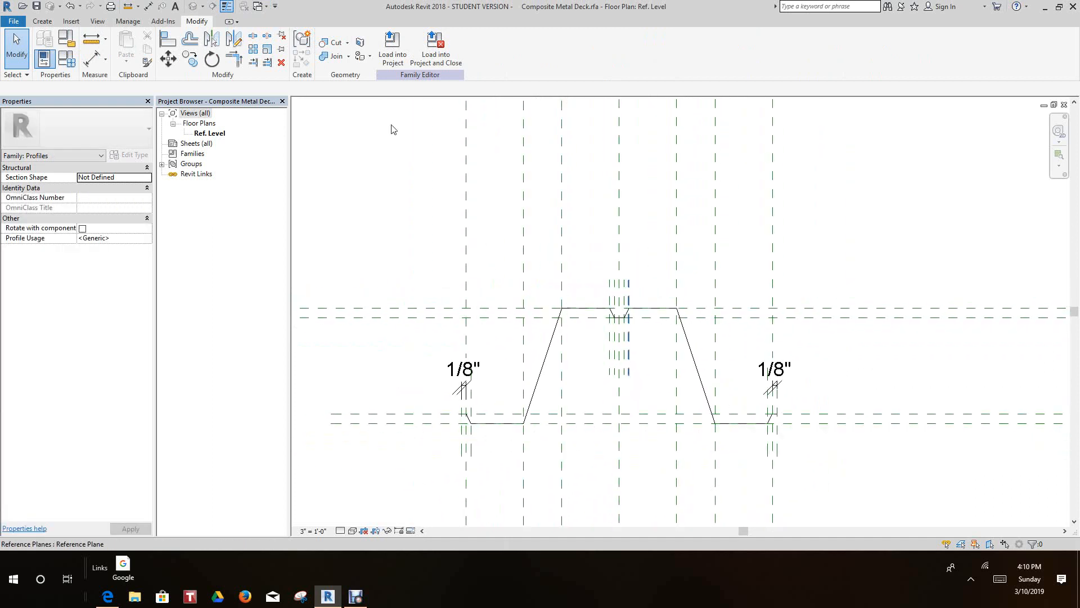
pyautogui.scroll(-1, 387, 188)
pyautogui.moveTo(387, 187); pyautogui.dragTo(392, 201, button='middle')
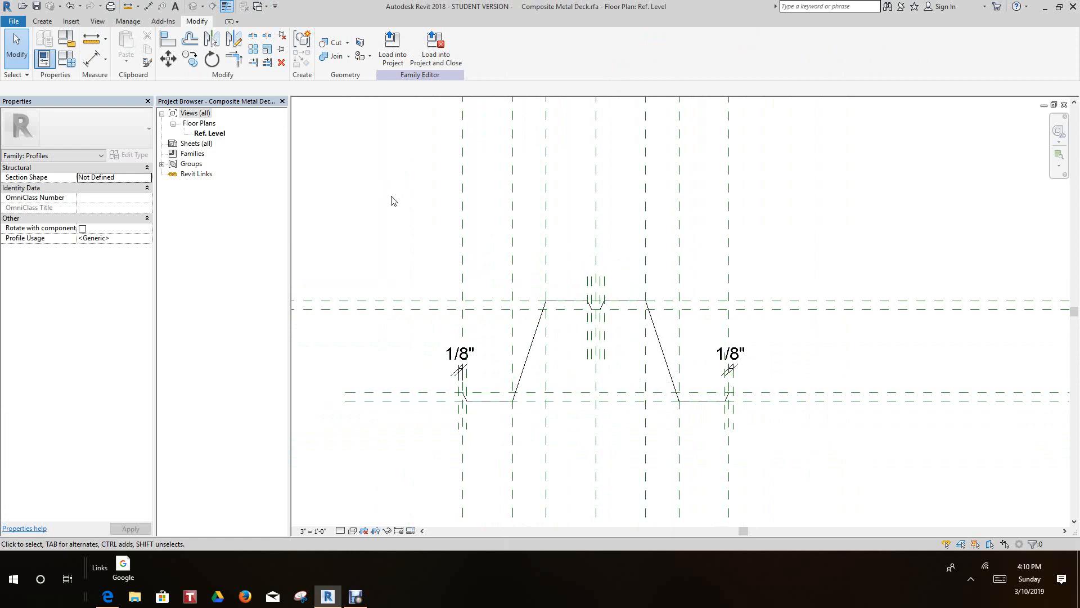
pyautogui.scroll(1, 373, 157)
pyautogui.moveTo(376, 162); pyautogui.dragTo(400, 195, button='middle')
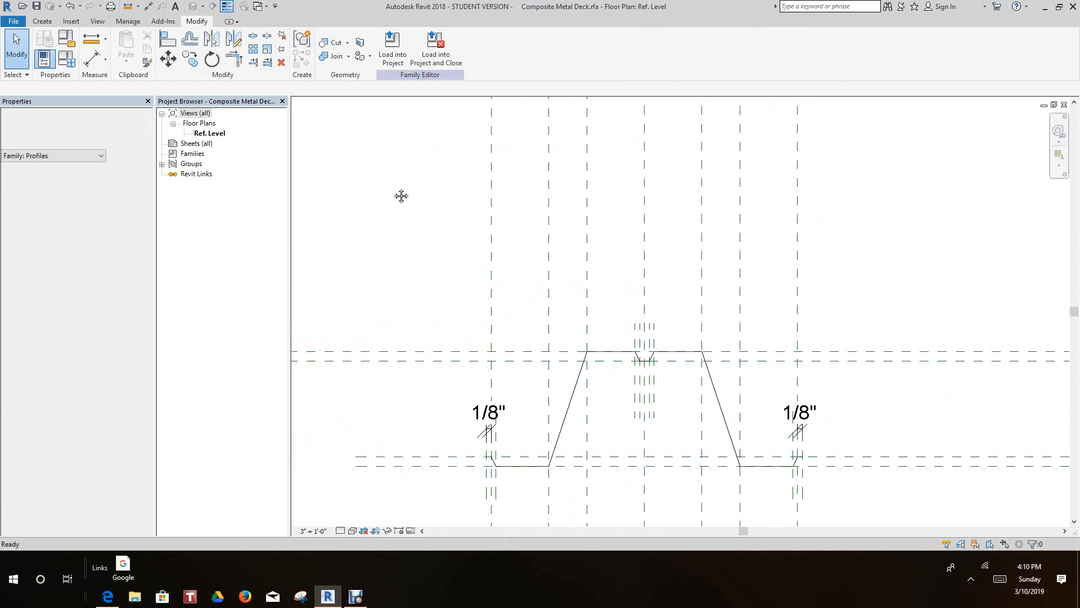
pyautogui.click(388, 58)
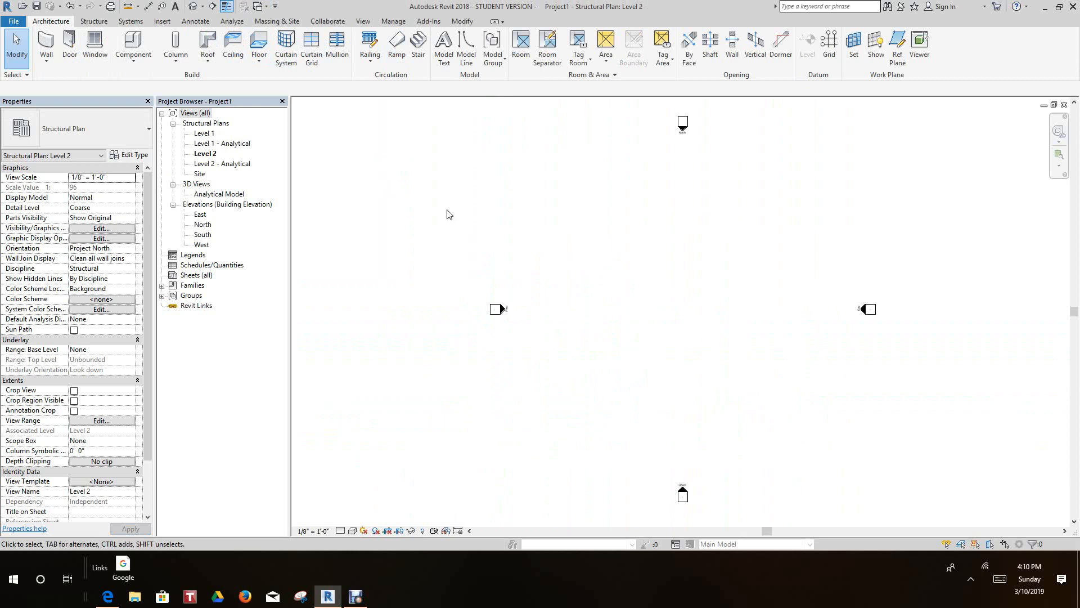
# - Create a structural floor on Level 2 with a rectangular boundary about 52' wide and 48' deep, placed between the elevation markers
pyautogui.moveTo(429, 224); pyautogui.dragTo(360, 196, button='middle')
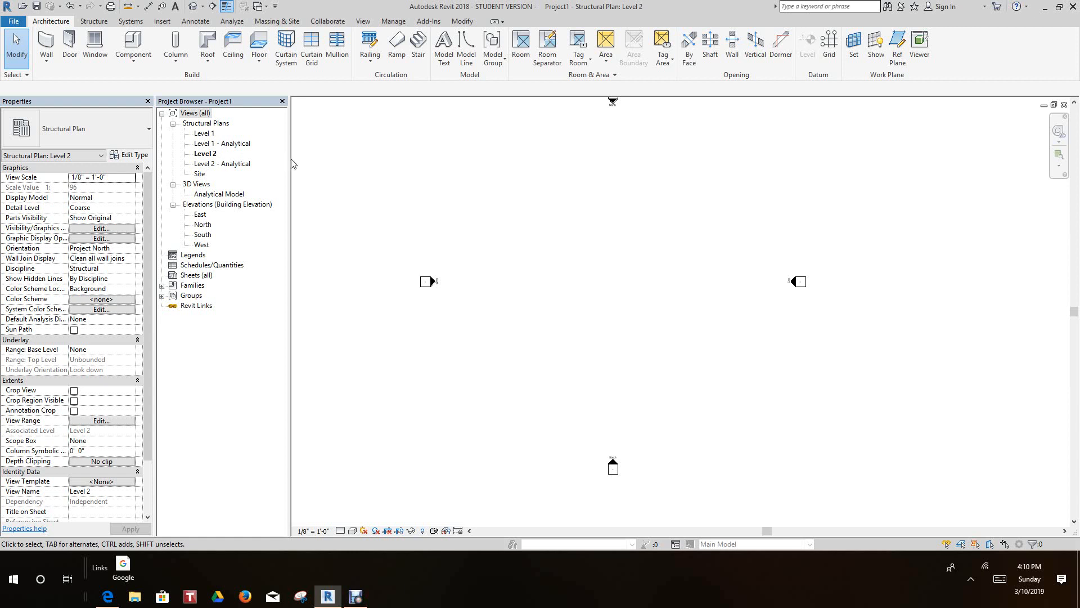
pyautogui.click(102, 24)
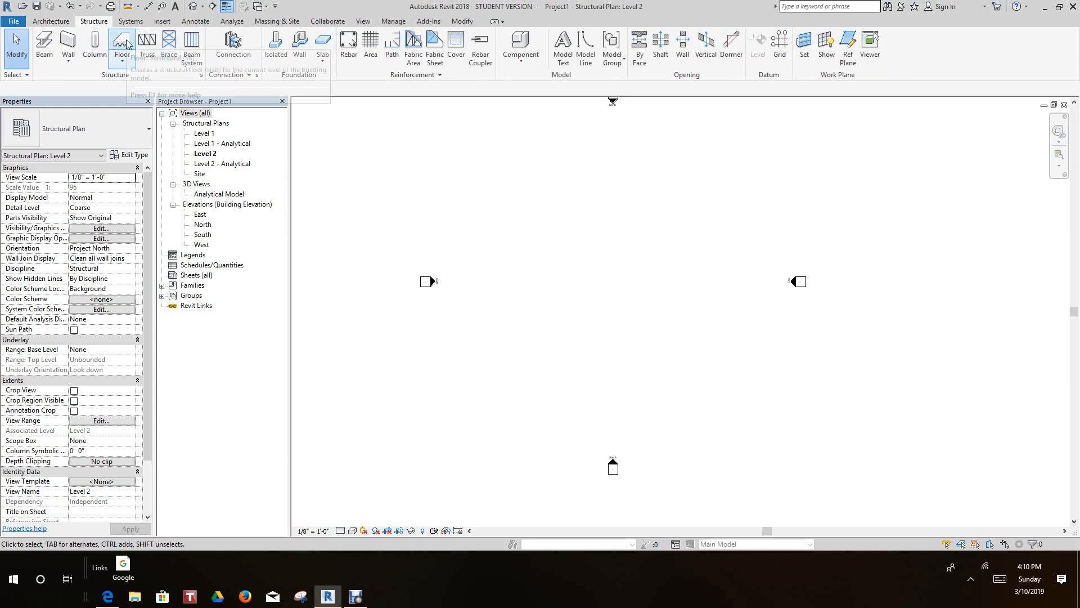
pyautogui.click(127, 43)
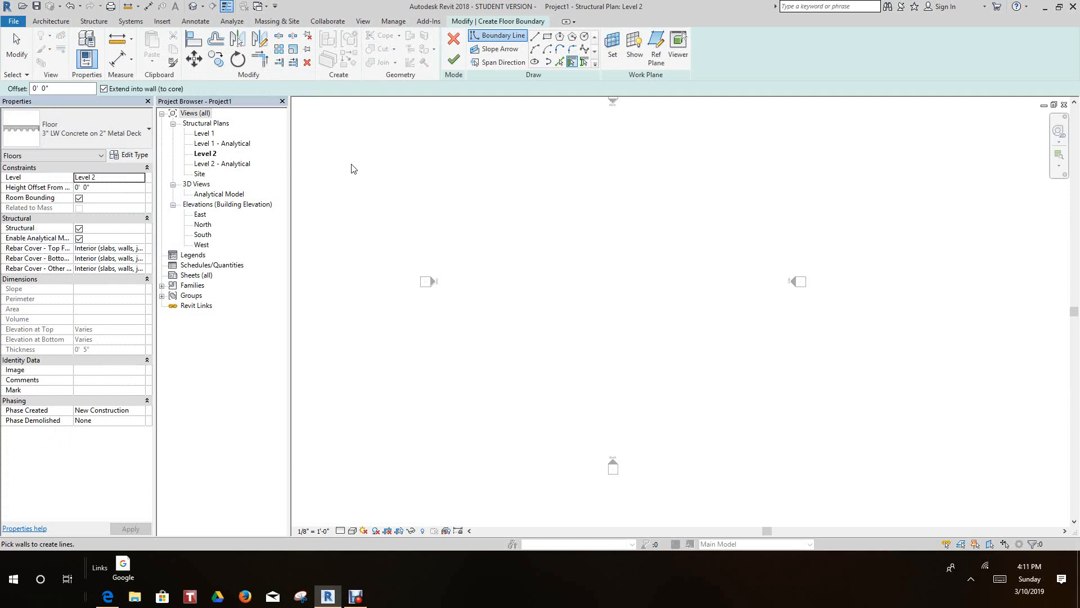
pyautogui.click(548, 37)
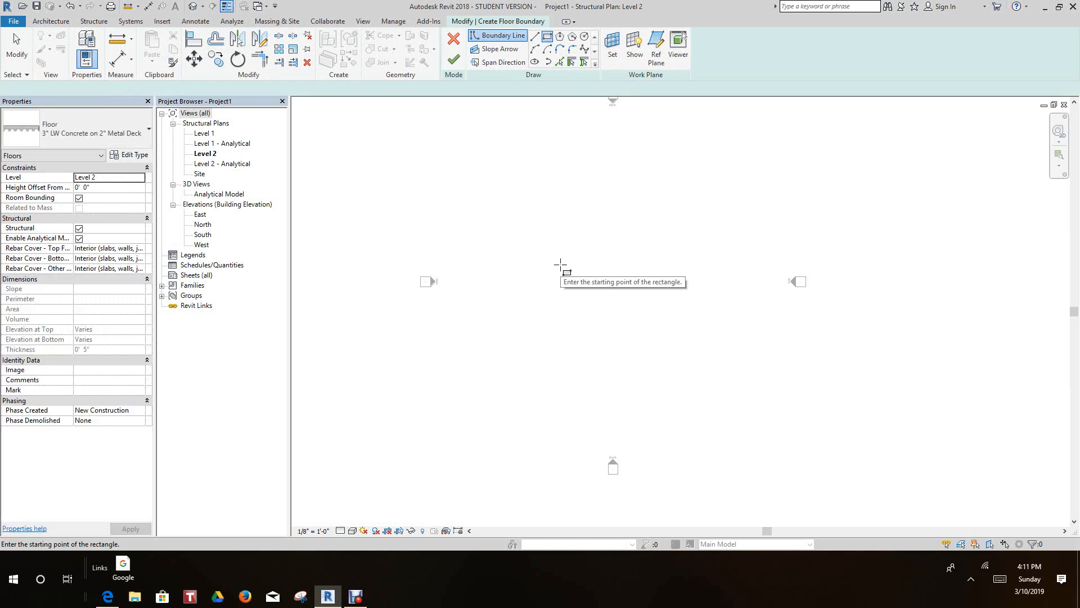
pyautogui.click(554, 248)
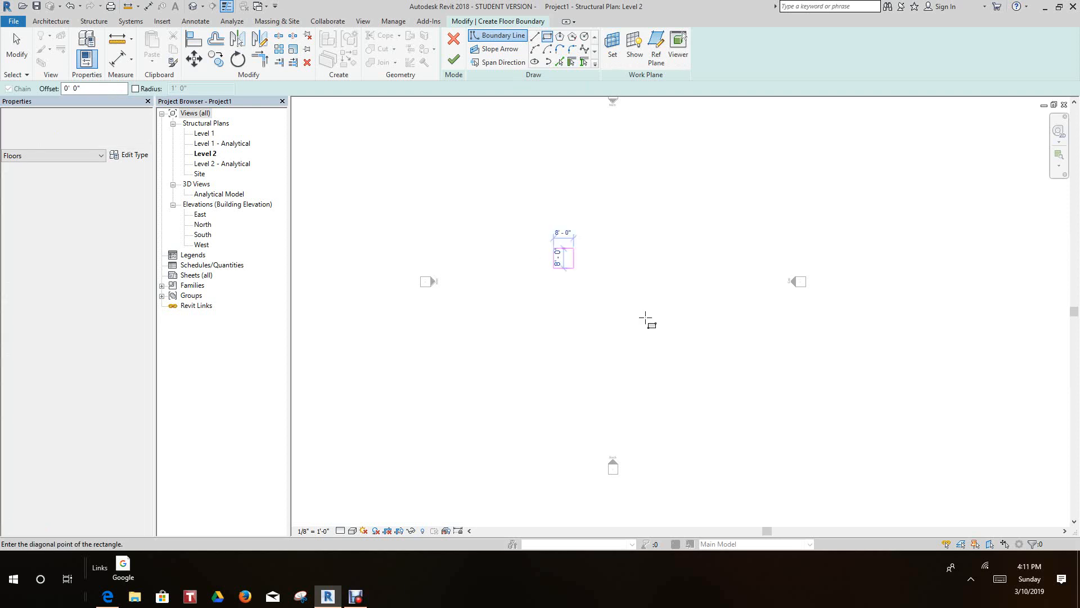
pyautogui.click(679, 369)
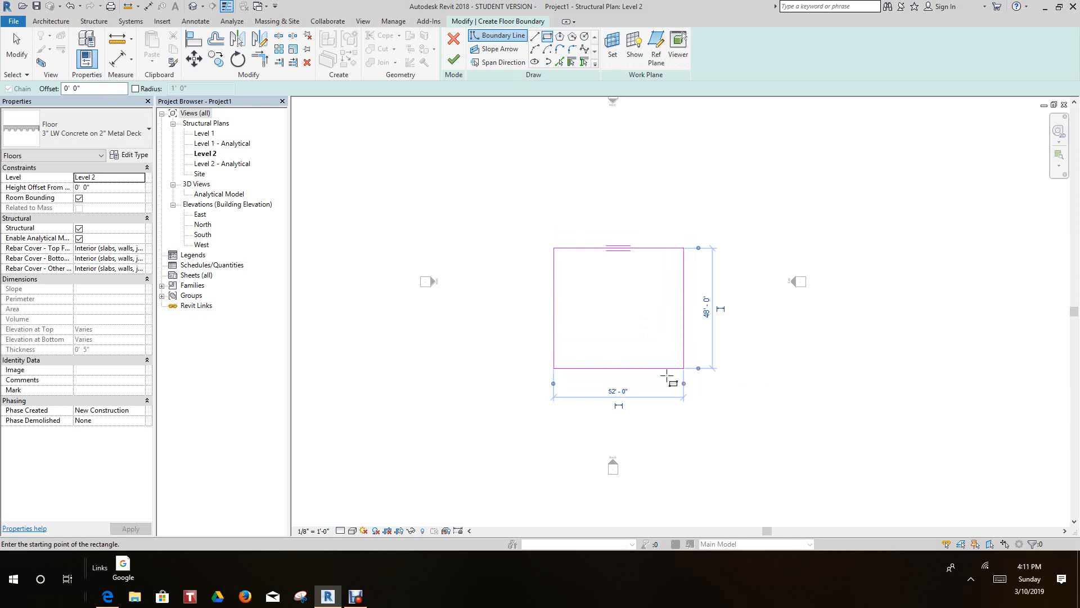
pyautogui.click(454, 59)
pyautogui.click(505, 178)
# - Place a building section running vertically through the left half of the floor, from above its upper edge to below its lower edge
pyautogui.moveTo(553, 212); pyautogui.dragTo(556, 198, button='middle')
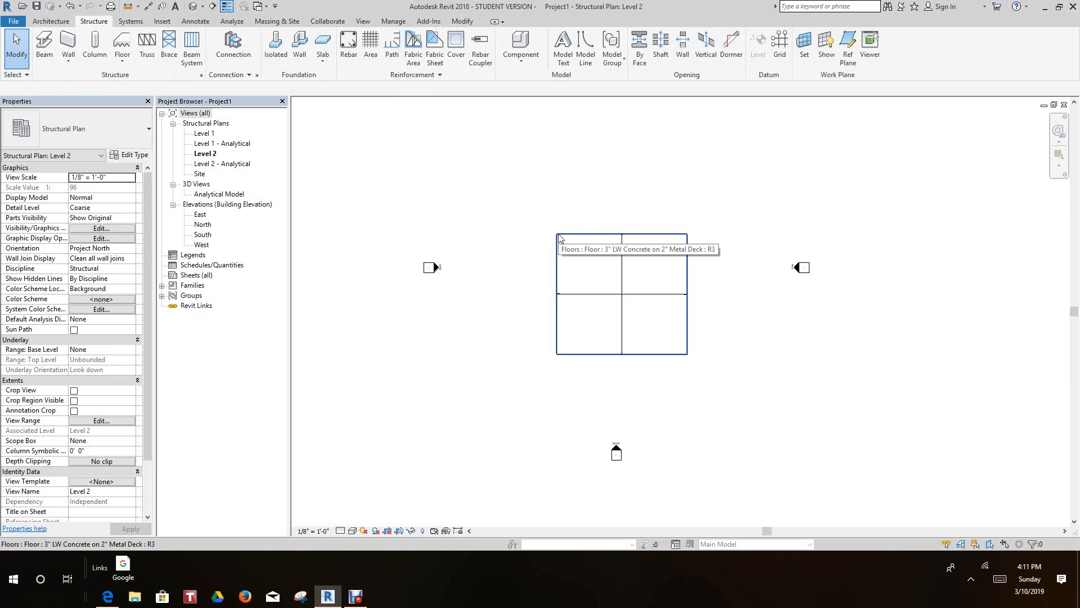
pyautogui.scroll(-1, 560, 239)
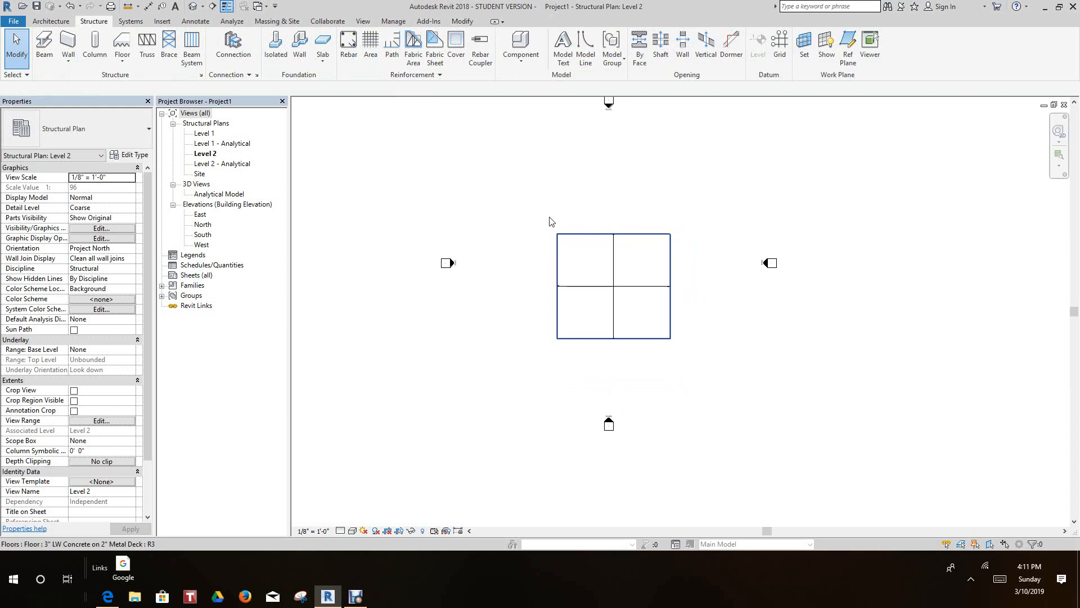
pyautogui.click(212, 6)
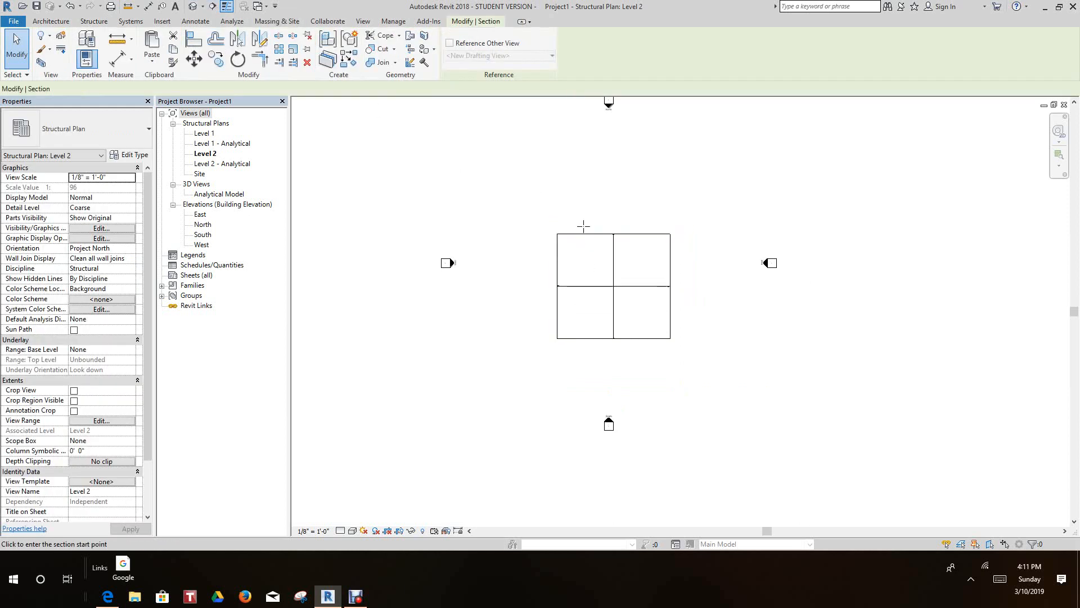
pyautogui.click(583, 216)
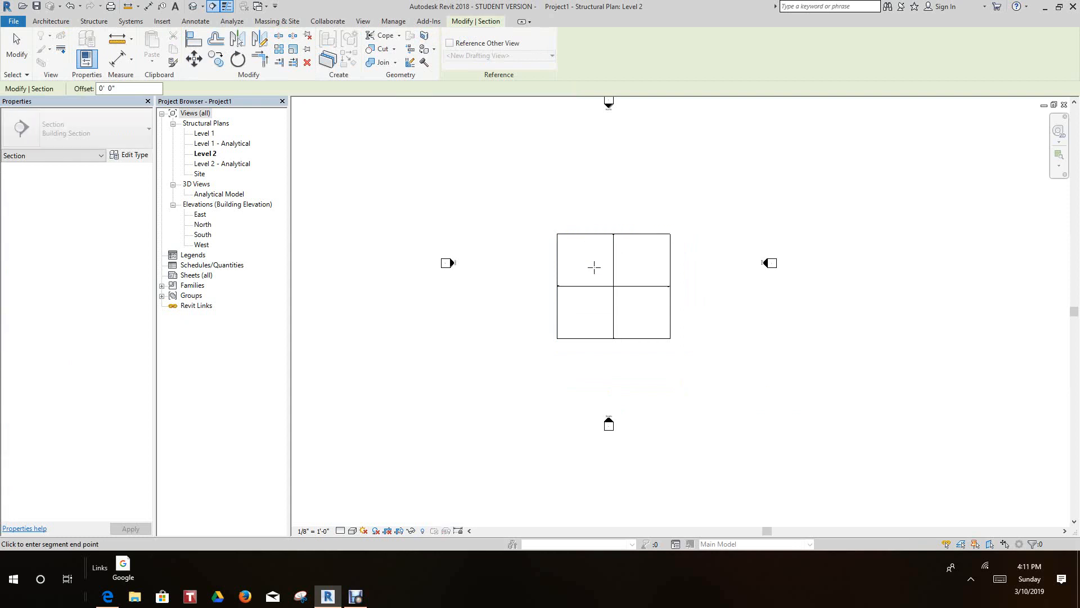
pyautogui.click(580, 358)
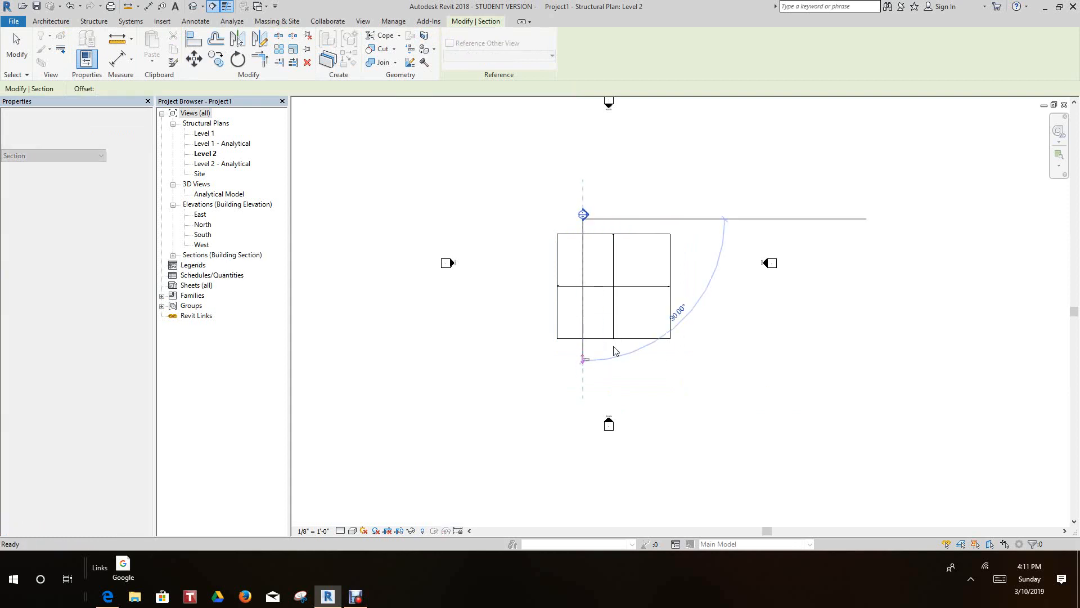
# - Reduce the section's far clip offset to about 30', so it ends within the floor, and open the section view
pyautogui.scroll(2, 635, 319)
pyautogui.moveTo(689, 287); pyautogui.dragTo(647, 286)
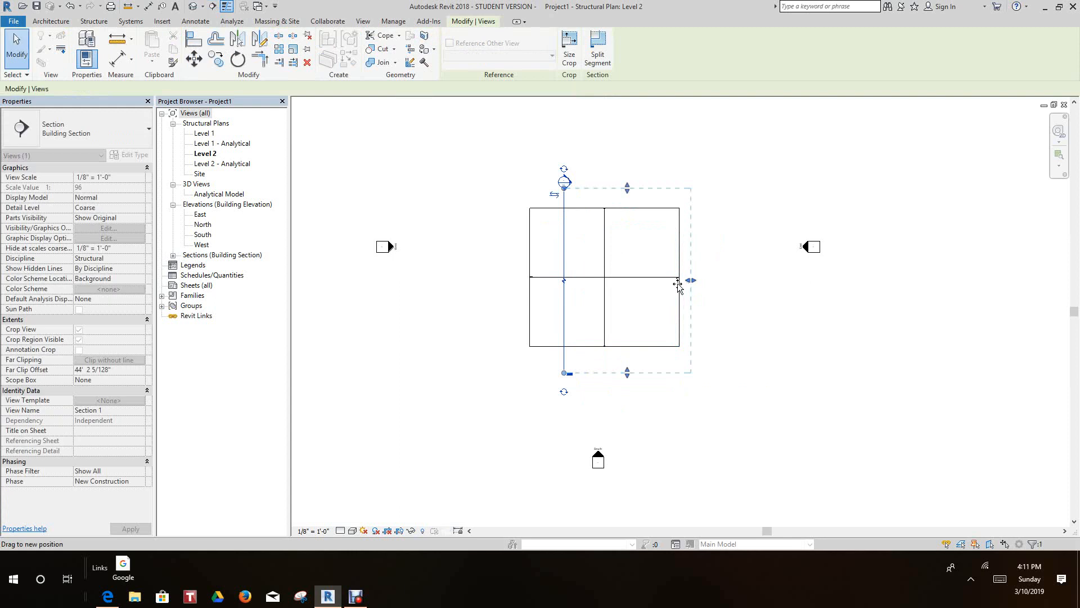
pyautogui.doubleClick(565, 183)
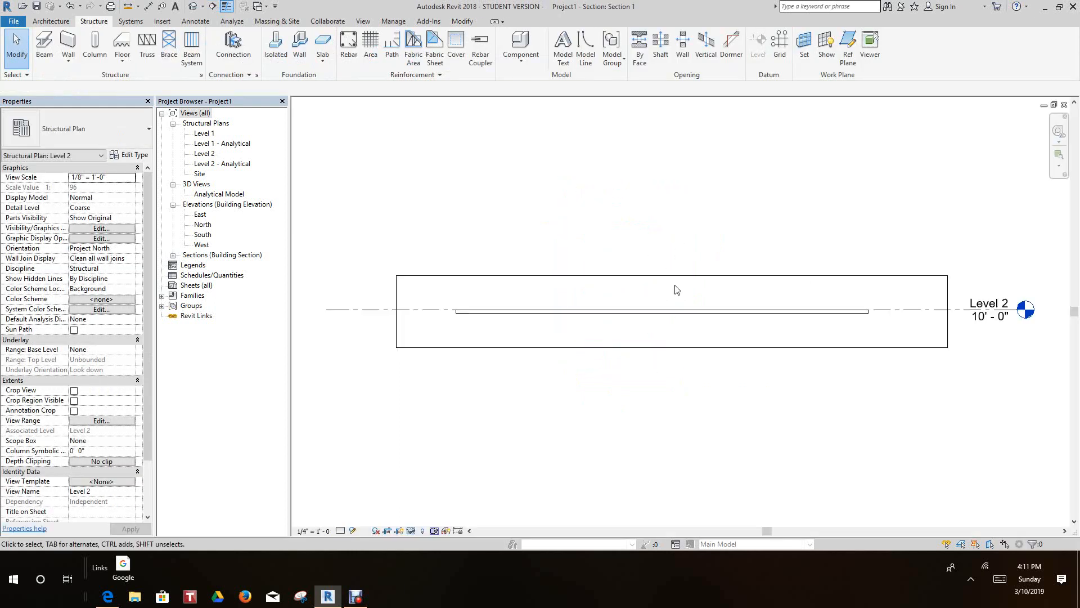
# - Set the section view's detail level to Fine and look closely at the floor's deck profile
pyautogui.click(339, 531)
pyautogui.click(354, 519)
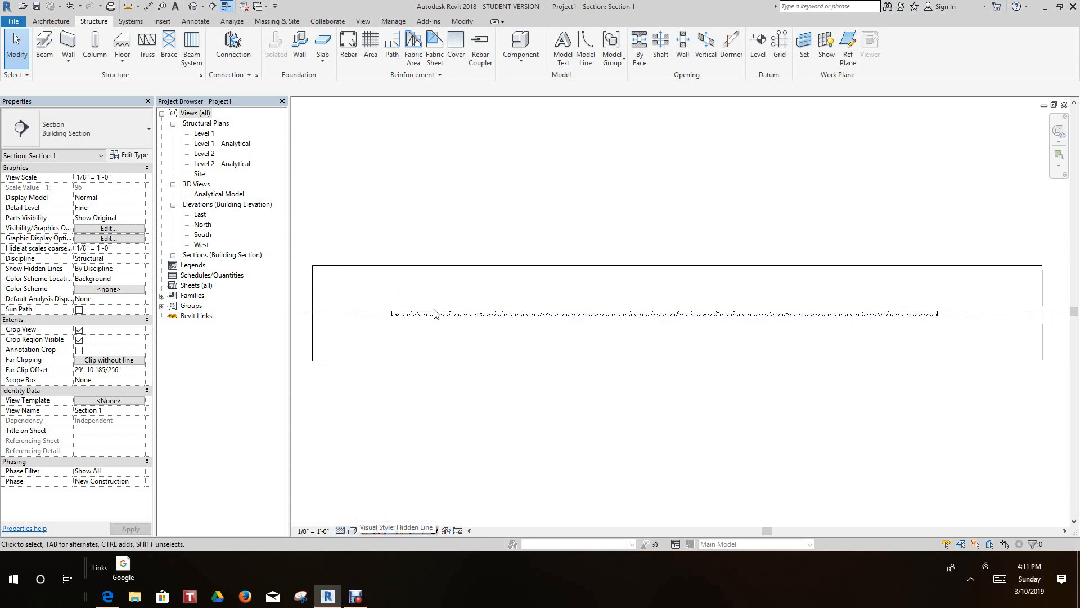
pyautogui.scroll(3, 436, 315)
pyautogui.moveTo(441, 307)
pyautogui.mouseDown(button='middle')
pyautogui.moveTo(477, 329)
pyautogui.moveTo(528, 312)
pyautogui.mouseUp(button='middle')
pyautogui.scroll(-1, 513, 306)
pyautogui.scroll(2, 526, 305)
pyautogui.scroll(-1, 523, 298)
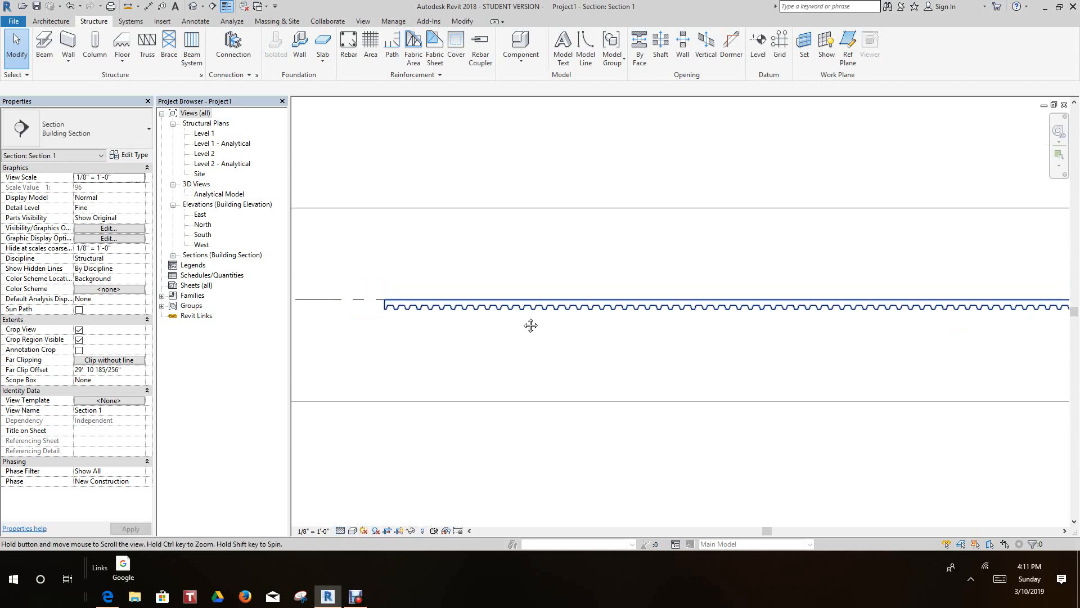
pyautogui.scroll(-1, 526, 332)
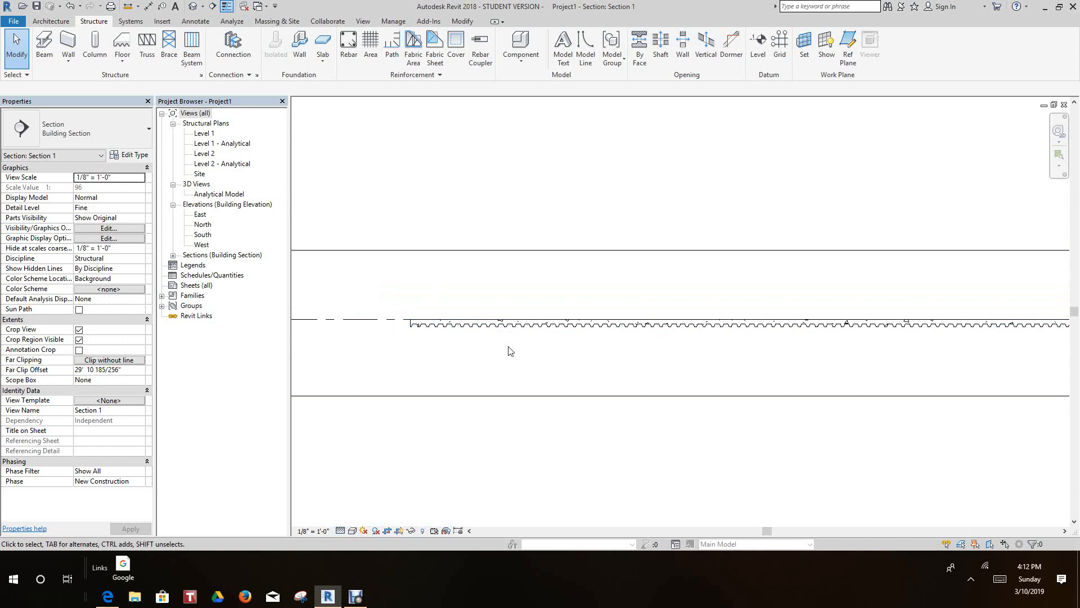
# - Set the section view's scale to 3/4" = 1'-0" and view the floor's concrete and deck up close
pyautogui.click(306, 530)
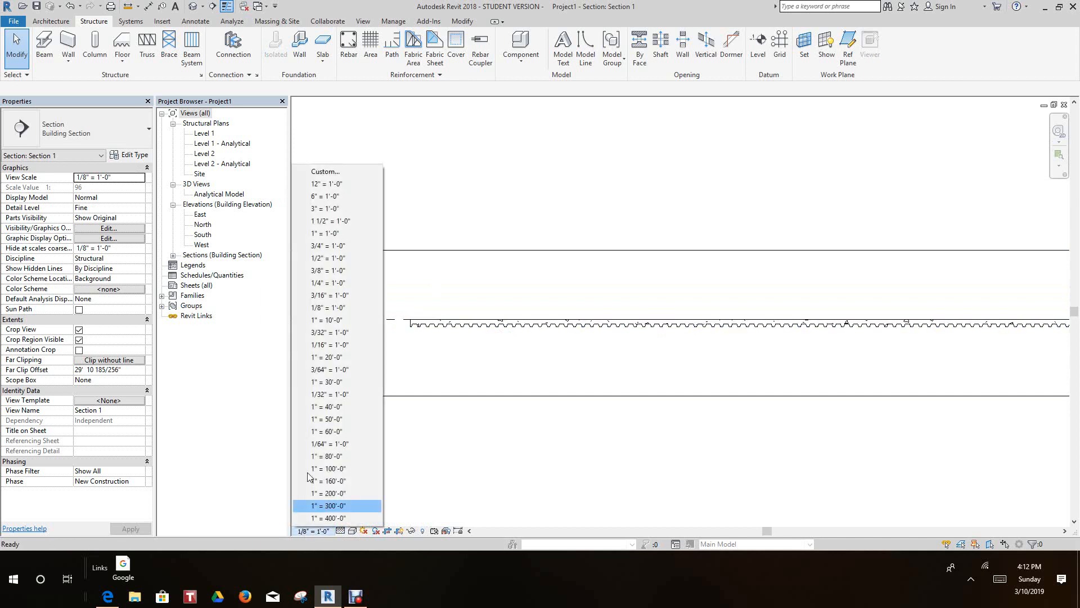
pyautogui.click(321, 251)
pyautogui.scroll(3, 451, 335)
pyautogui.moveTo(449, 328); pyautogui.dragTo(544, 425, button='middle')
pyautogui.scroll(-1, 564, 428)
pyautogui.scroll(3, 564, 428)
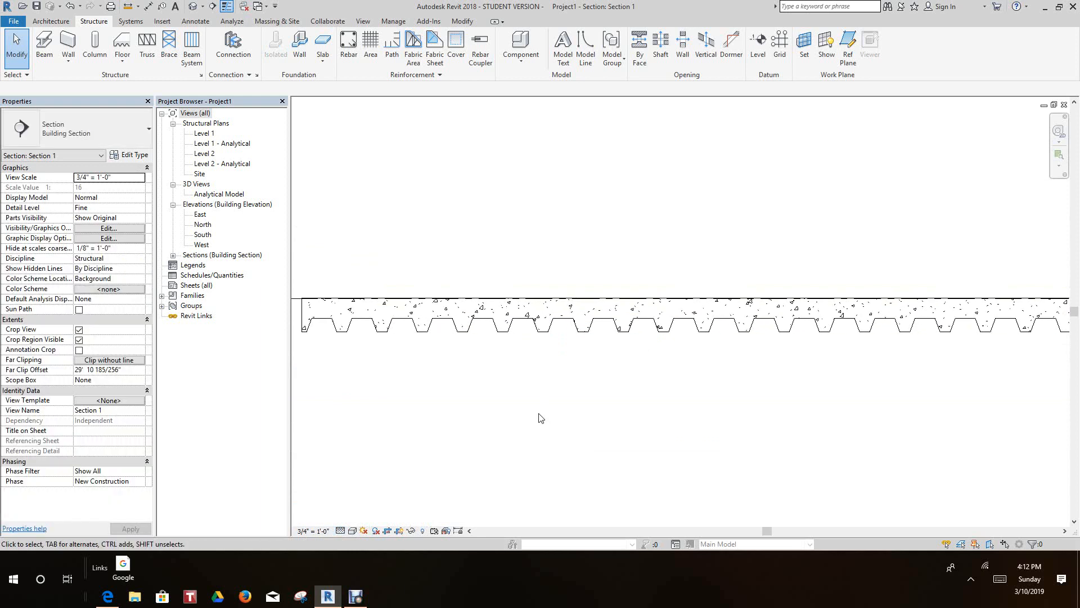
pyautogui.scroll(-1, 540, 417)
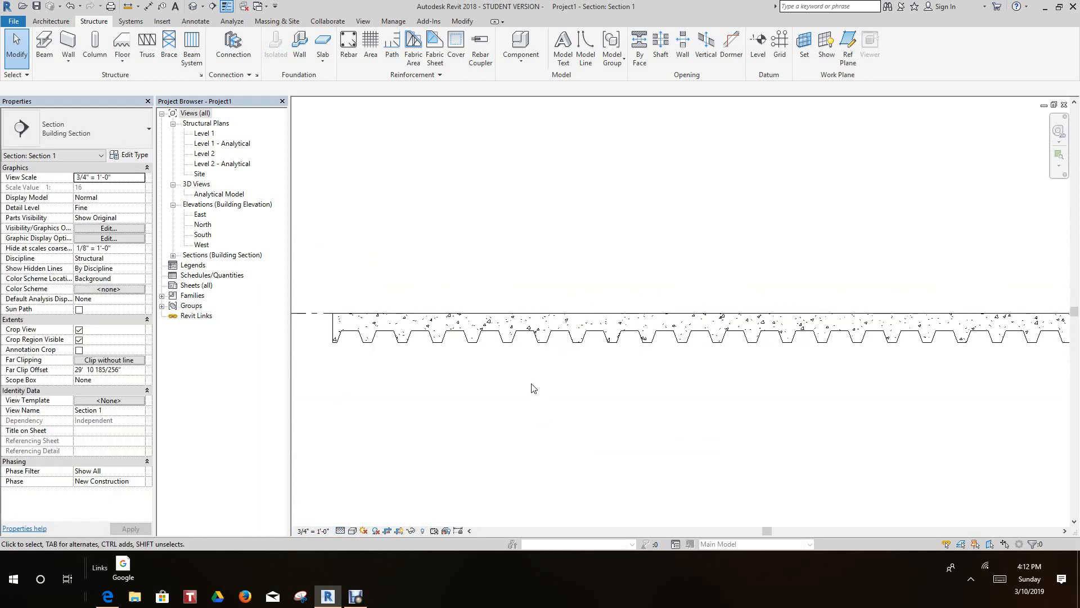
# - Duplicate the floor's type under the name 6" LW Concrete on 3"Comp Metal Deck
pyautogui.click(536, 341)
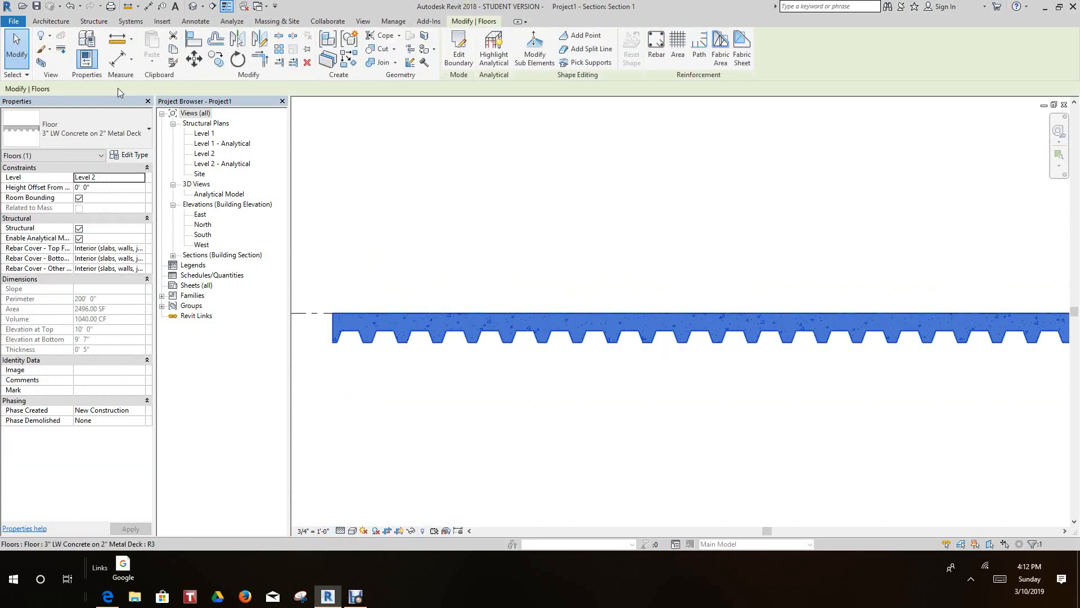
pyautogui.click(136, 155)
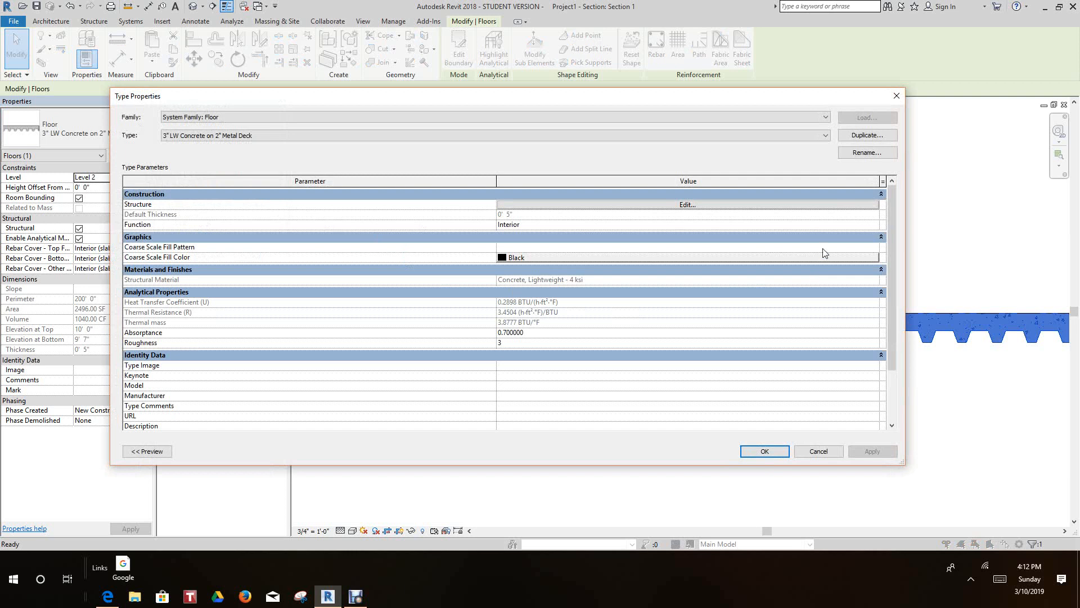
pyautogui.click(859, 137)
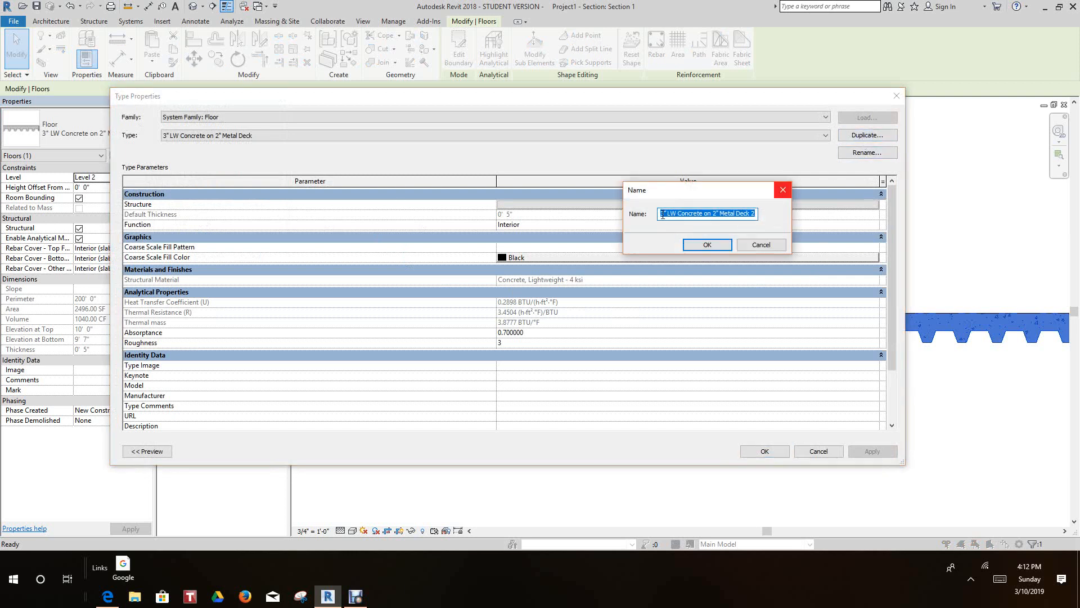
pyautogui.click(664, 216)
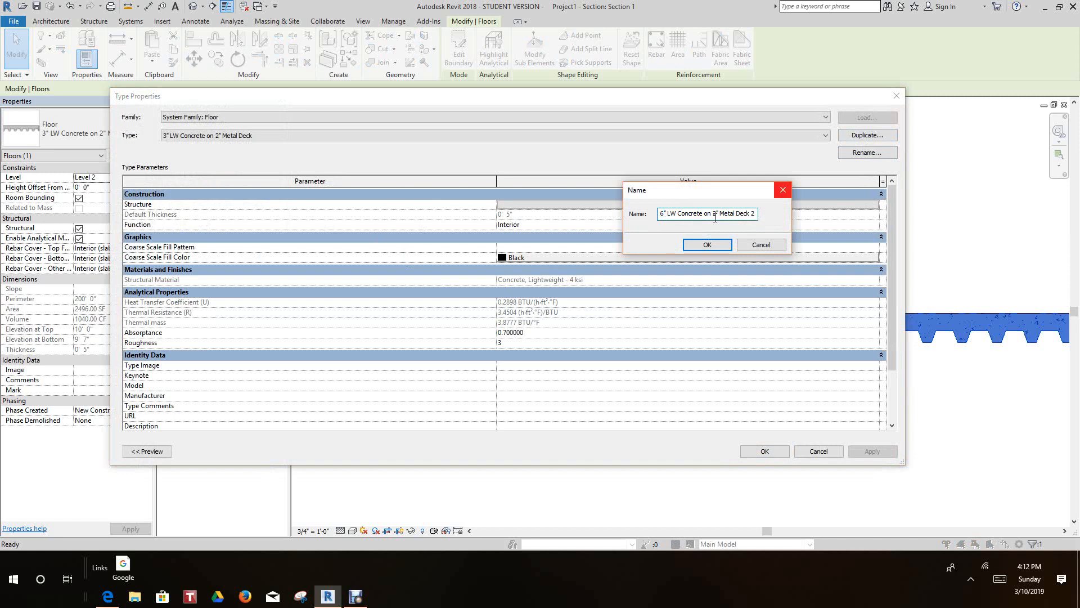
pyautogui.moveTo(713, 216); pyautogui.dragTo(717, 215)
pyautogui.press('Right')
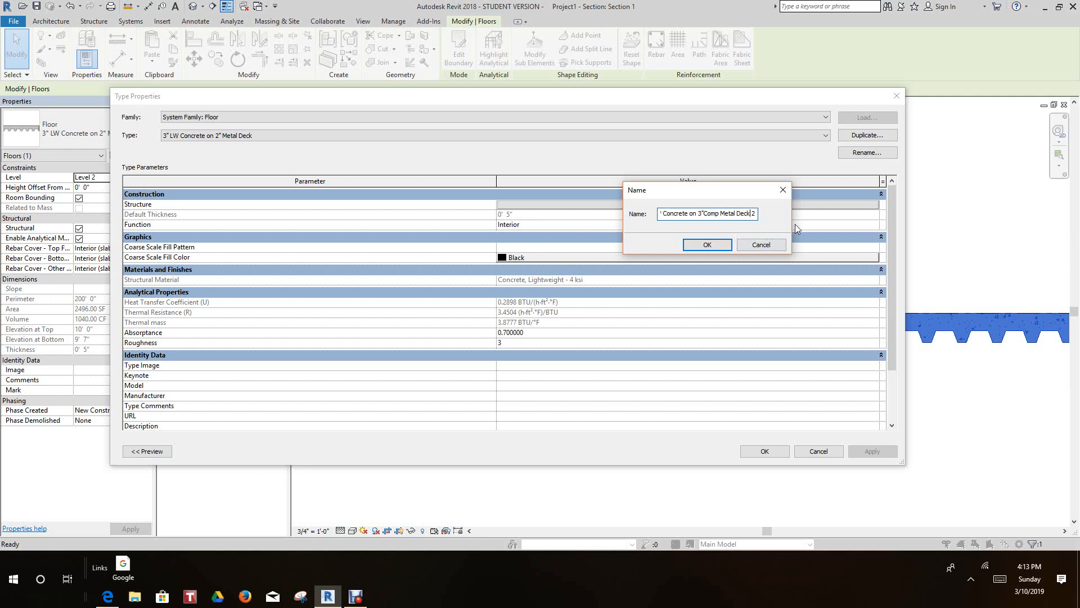
pyautogui.press('BackSpace')
pyautogui.click(709, 249)
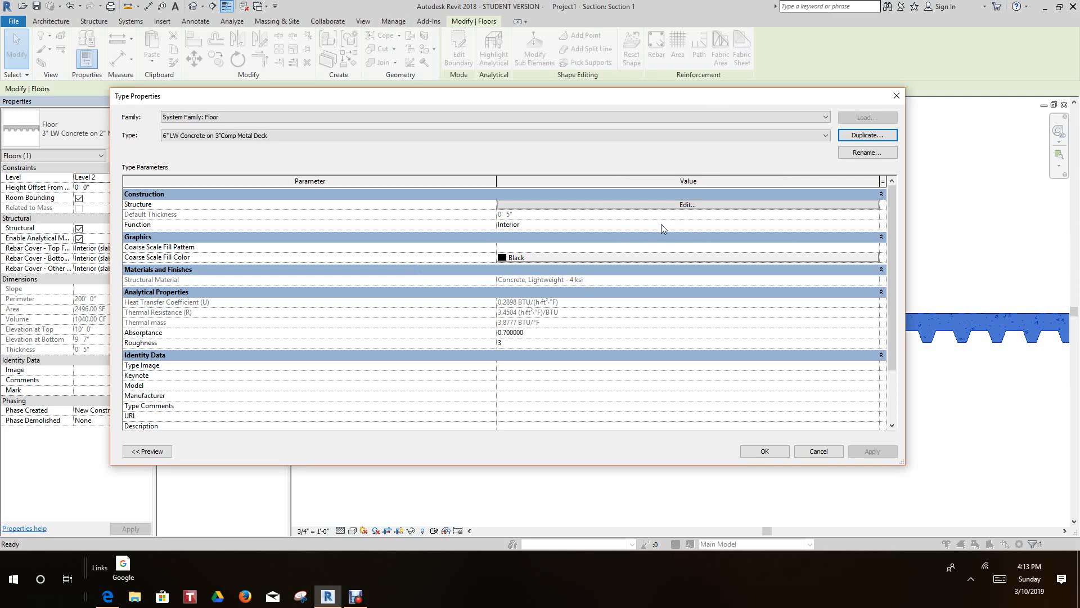
# - Open the new floor type's structure and set the lightweight concrete layer's thickness to 6"
pyautogui.click(688, 204)
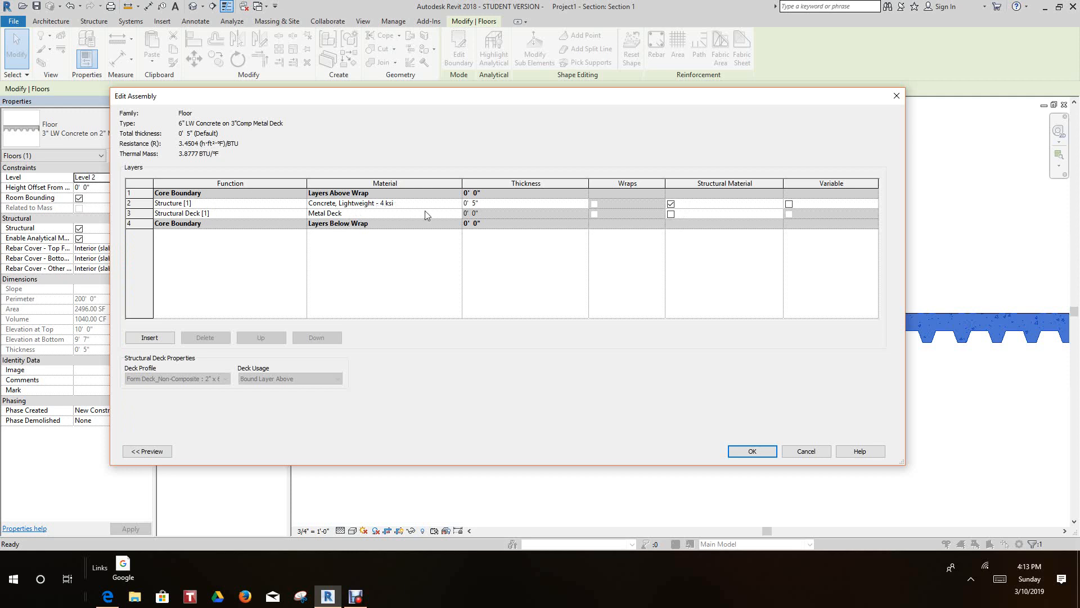
pyautogui.click(474, 204)
pyautogui.doubleClick(477, 204)
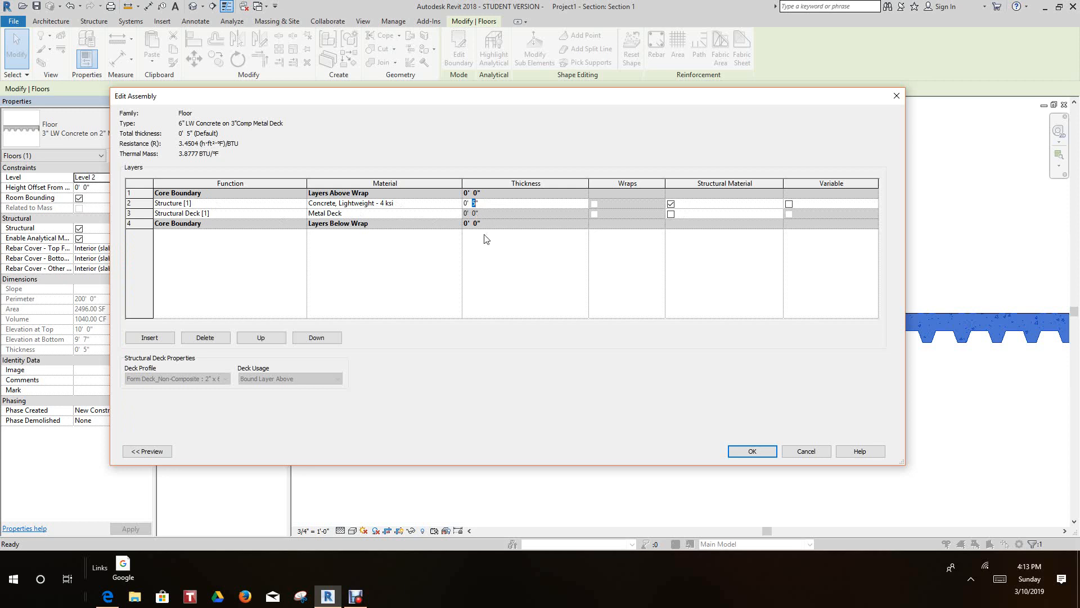
pyautogui.write('6')
# - Review the material and the available layer functions of the Structure [1] concrete layer without changing them
pyautogui.click(456, 206)
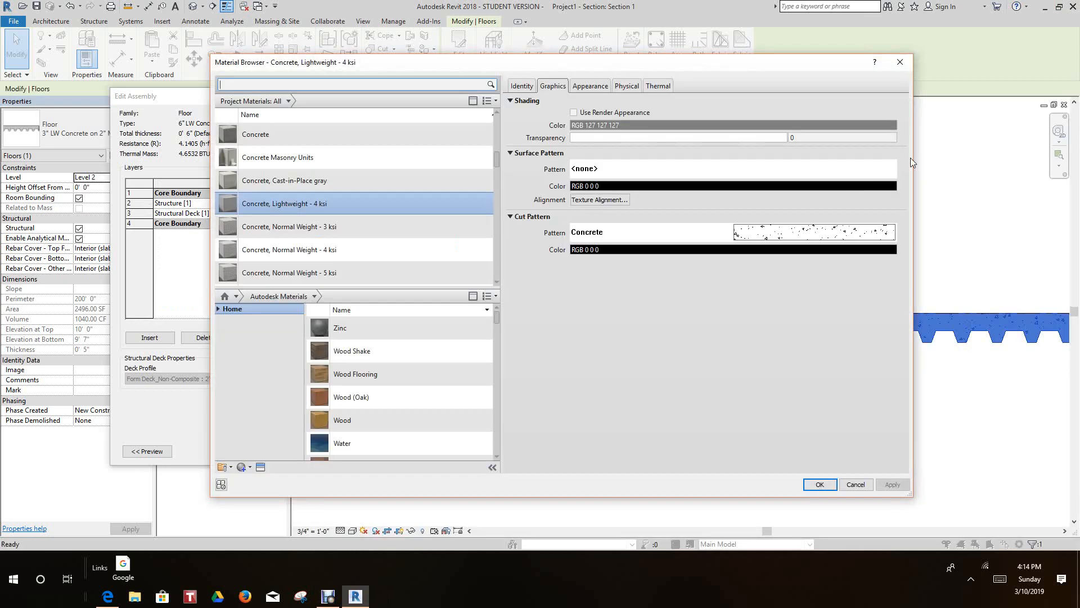
pyautogui.click(902, 63)
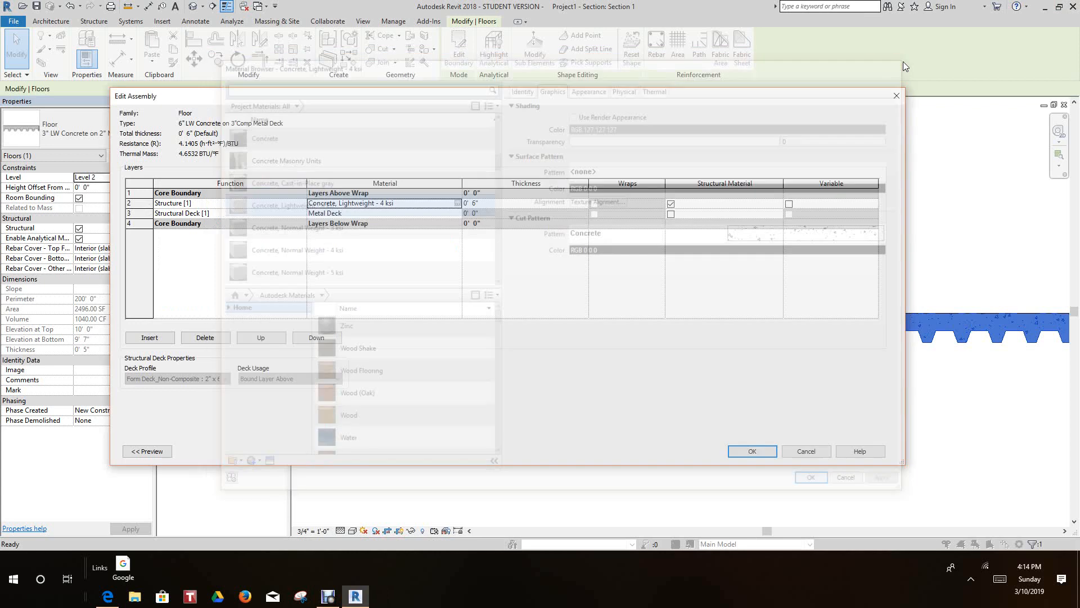
pyautogui.click(299, 203)
pyautogui.click(301, 203)
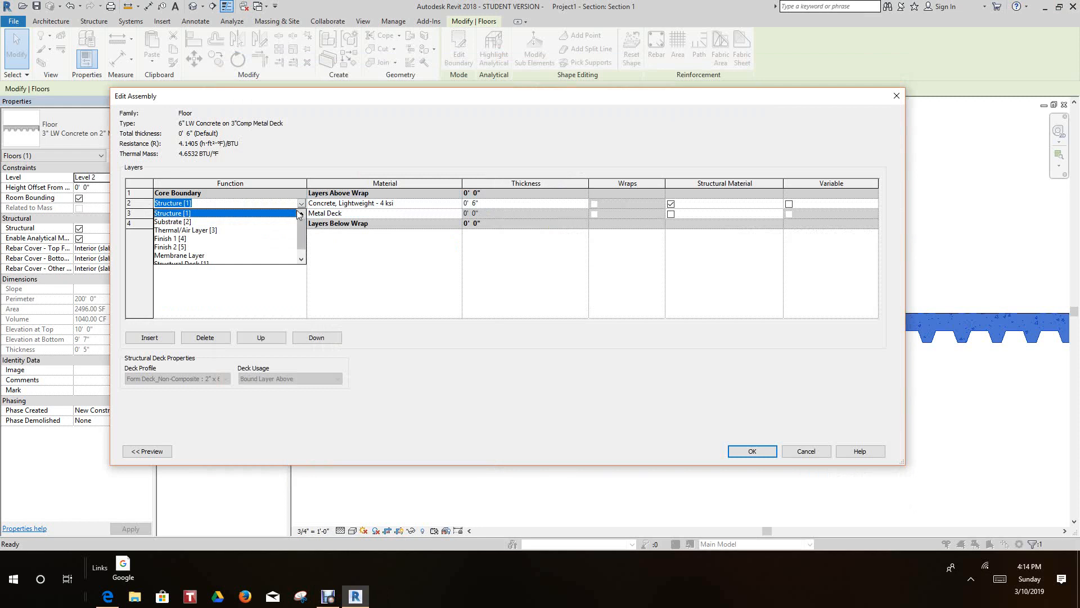
pyautogui.moveTo(299, 224); pyautogui.dragTo(300, 226)
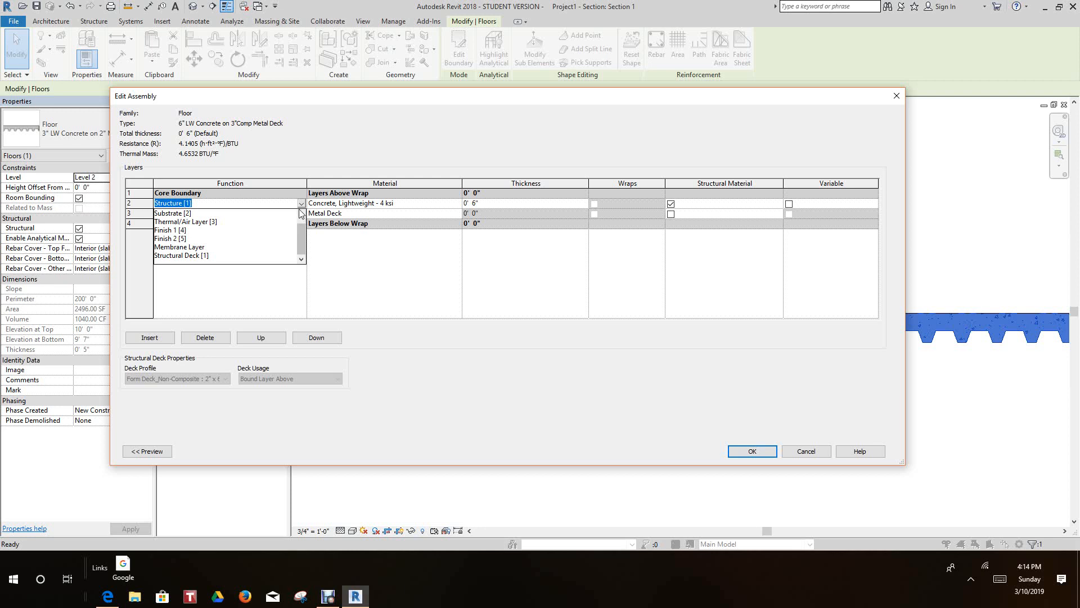
pyautogui.click(290, 187)
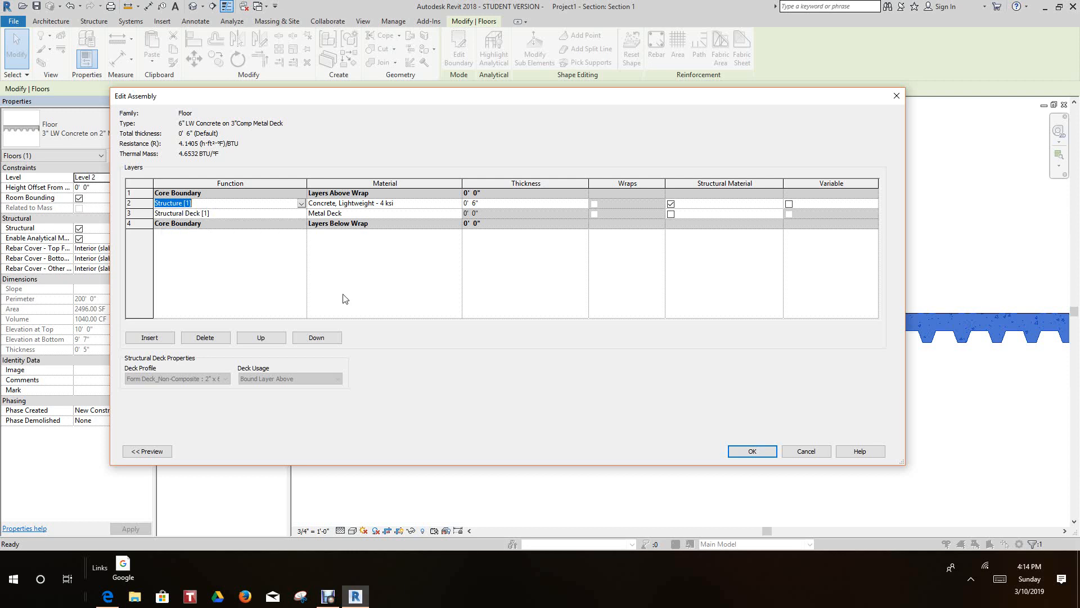
pyautogui.click(343, 294)
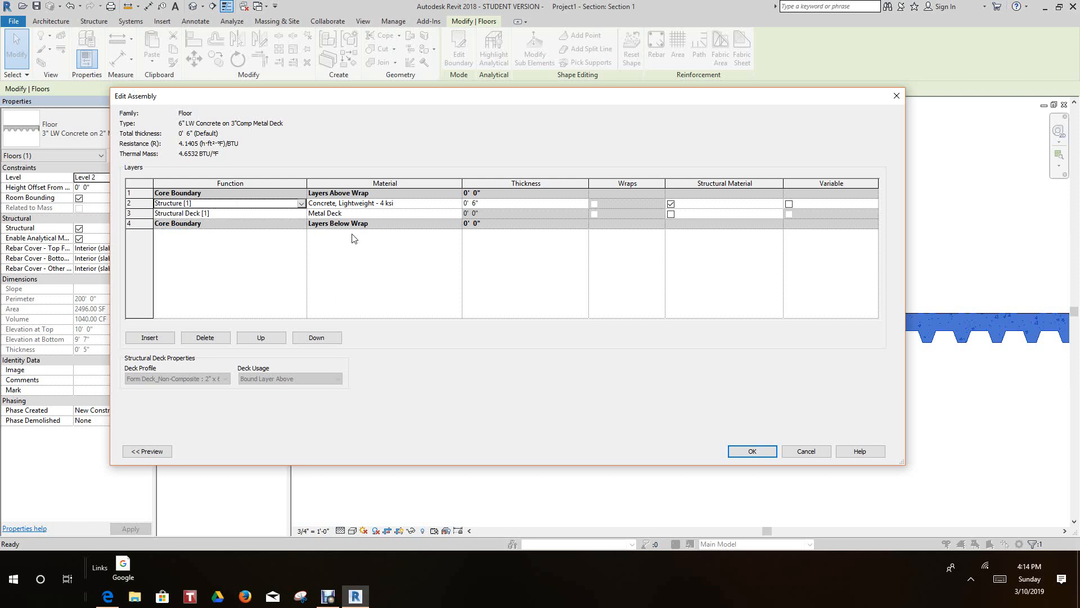
pyautogui.click(435, 206)
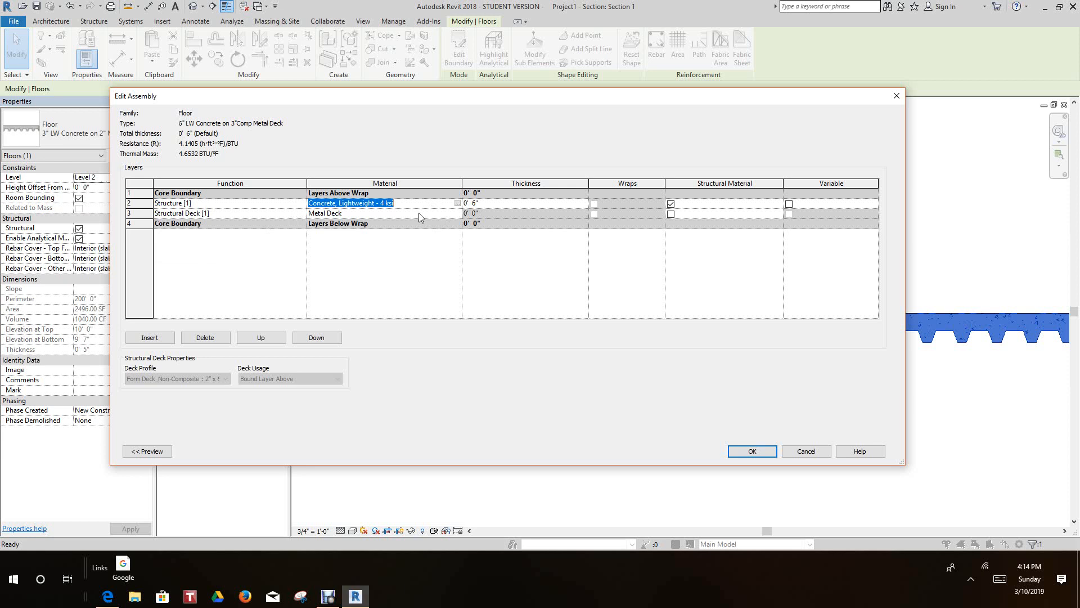
# - Assign the Composite Metal Deck : Composite Metal Deck profile to the Structural Deck layer and apply the type changes to the floor
pyautogui.click(298, 214)
pyautogui.click(299, 214)
pyautogui.click(299, 214)
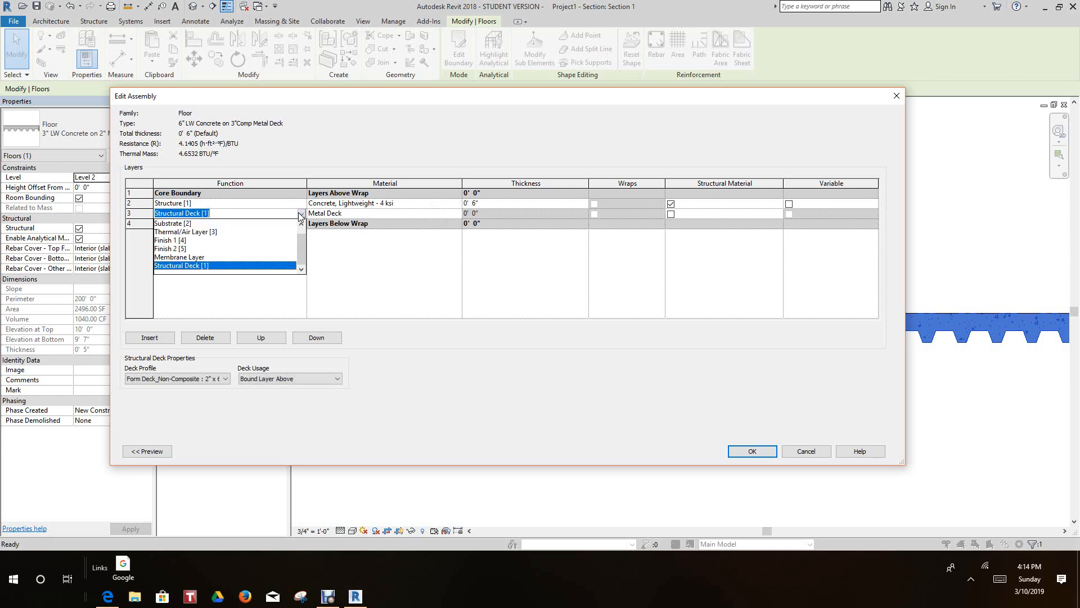
pyautogui.click(300, 215)
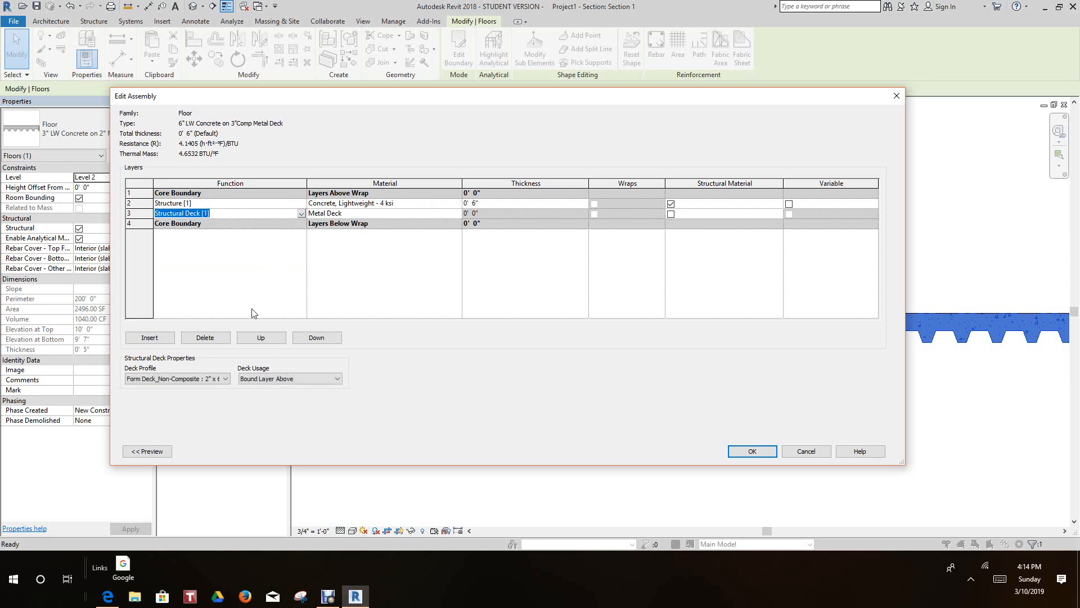
pyautogui.click(225, 378)
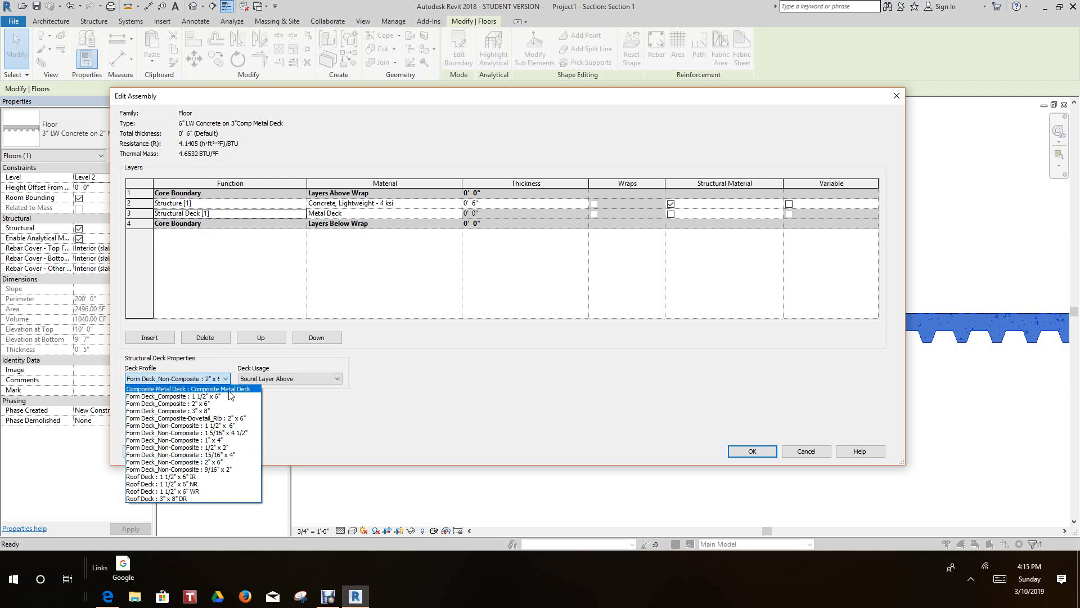
pyautogui.click(230, 389)
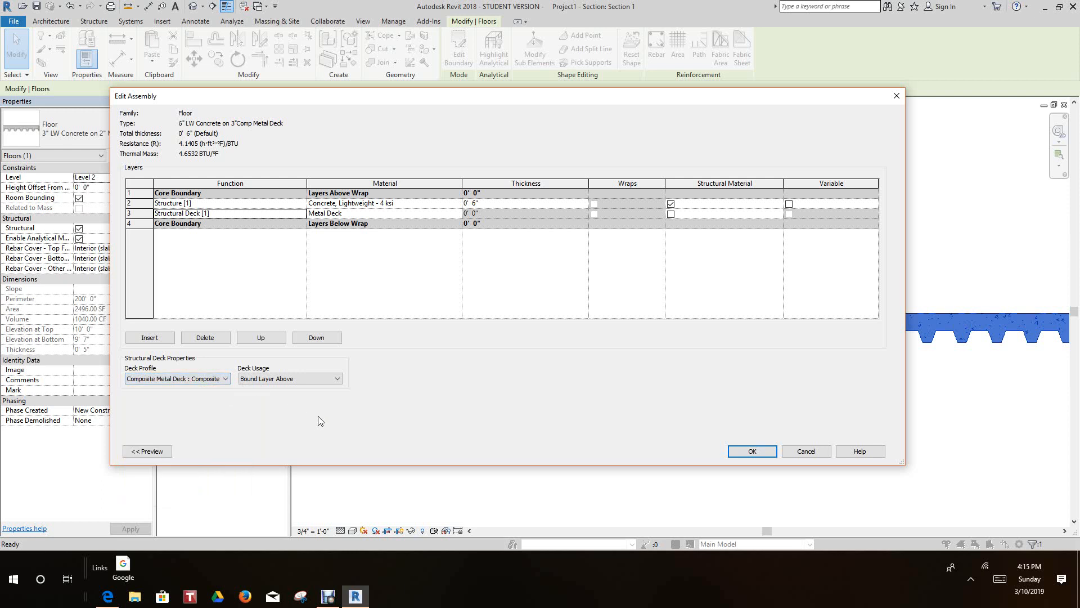
pyautogui.click(754, 452)
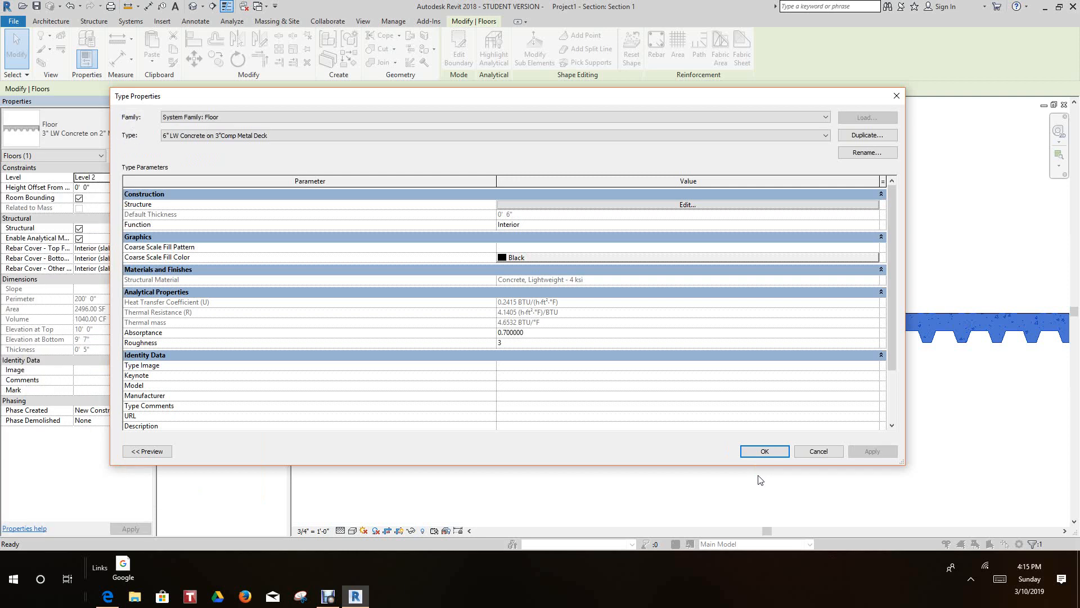
pyautogui.click(756, 451)
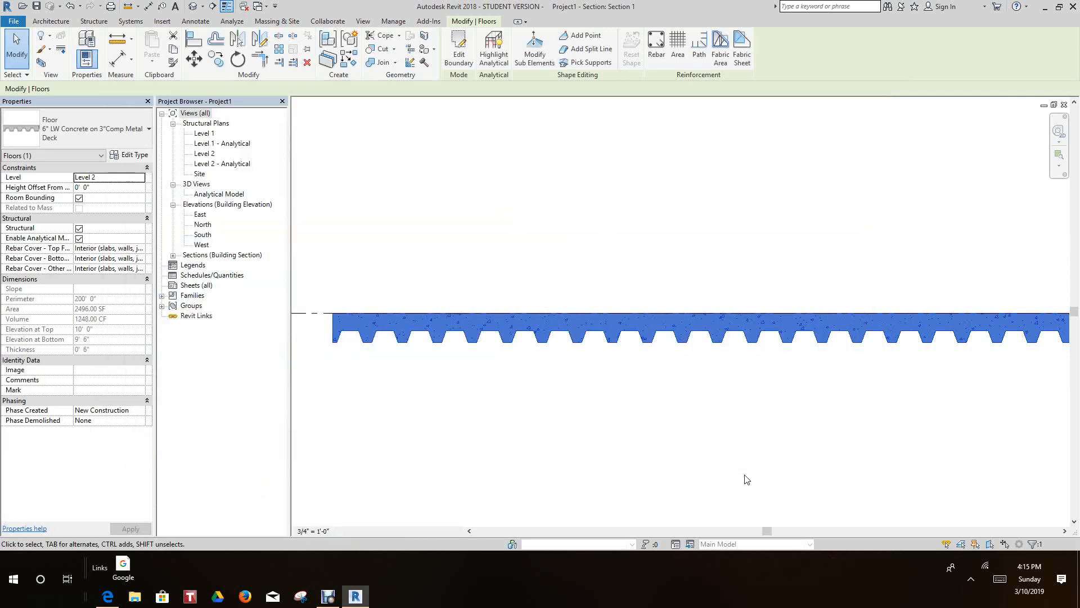
# - Examine the custom composite deck profile along the floor in the section view
pyautogui.moveTo(684, 392); pyautogui.dragTo(678, 371, button='middle')
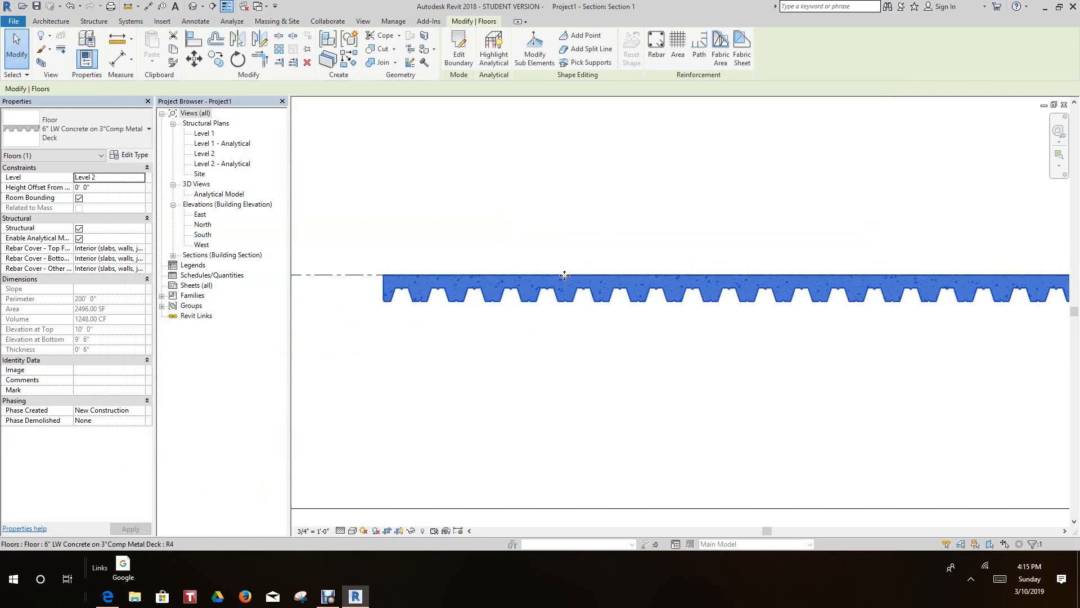
pyautogui.scroll(5, 543, 290)
pyautogui.scroll(-2, 536, 319)
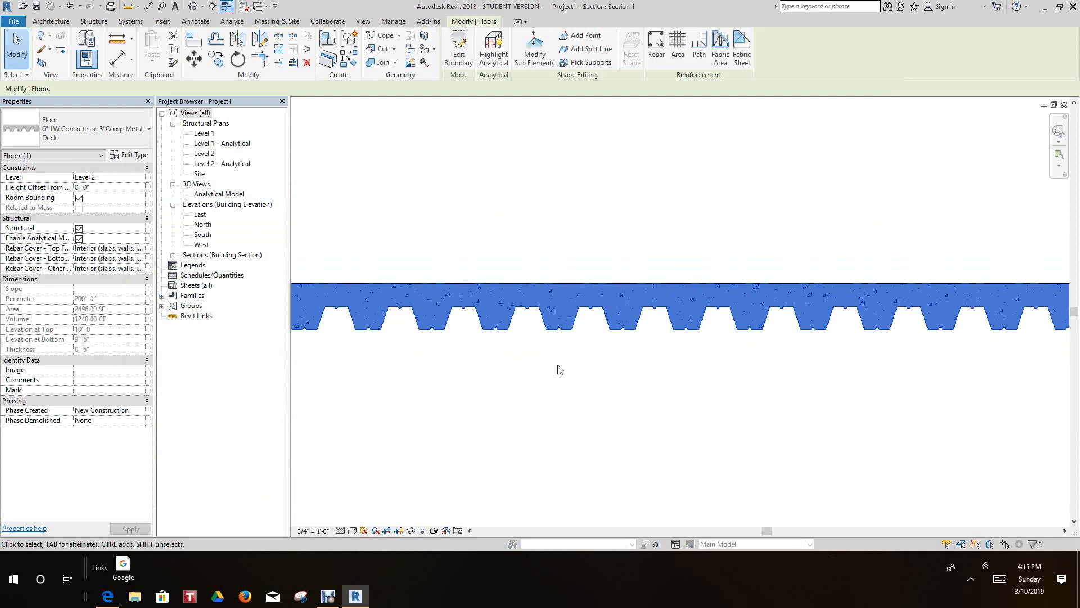
pyautogui.click(568, 384)
pyautogui.scroll(-1, 569, 384)
pyautogui.moveTo(572, 392); pyautogui.dragTo(598, 384, button='middle')
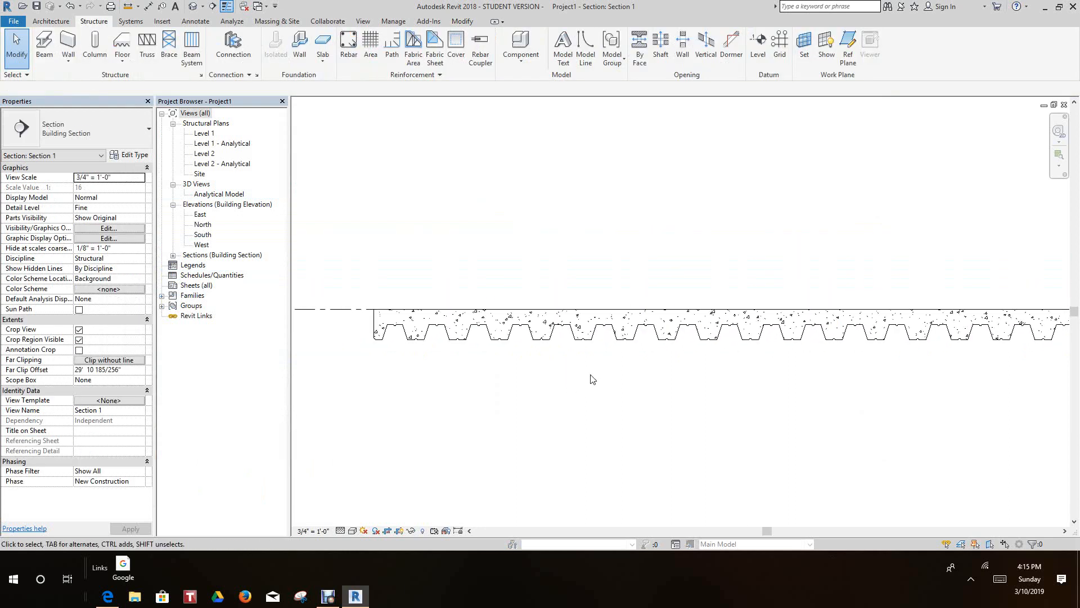
pyautogui.scroll(-1, 593, 379)
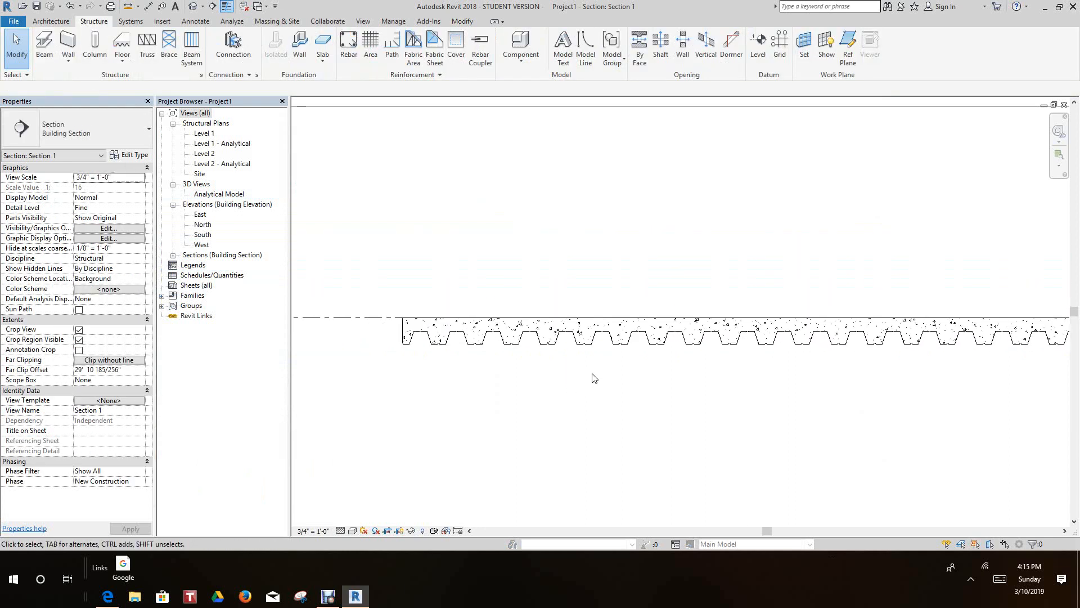
pyautogui.scroll(-2, 596, 381)
pyautogui.scroll(-4, 602, 381)
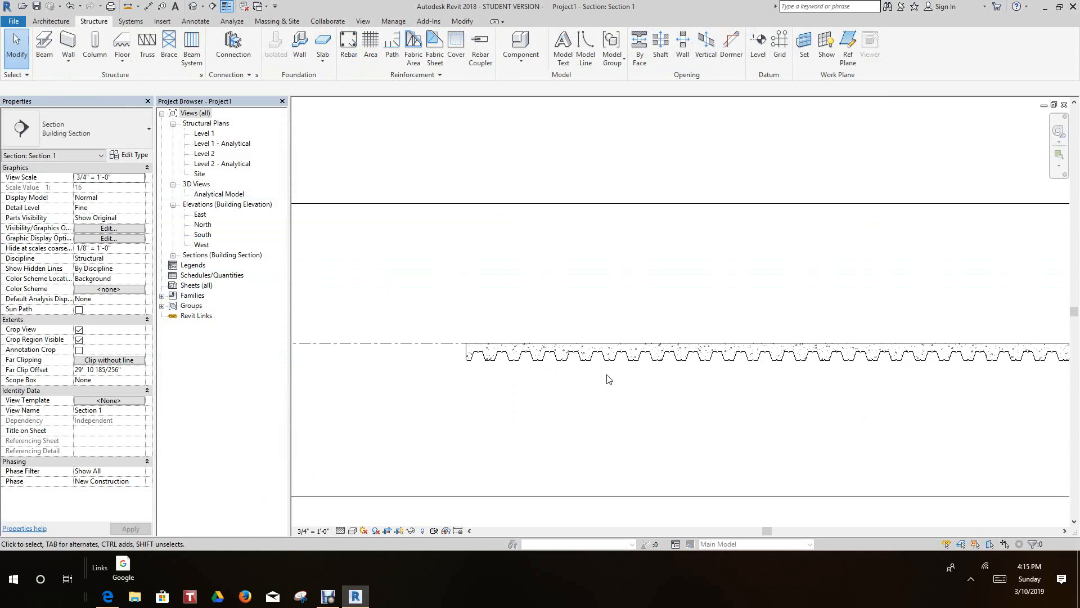
pyautogui.scroll(1, 608, 380)
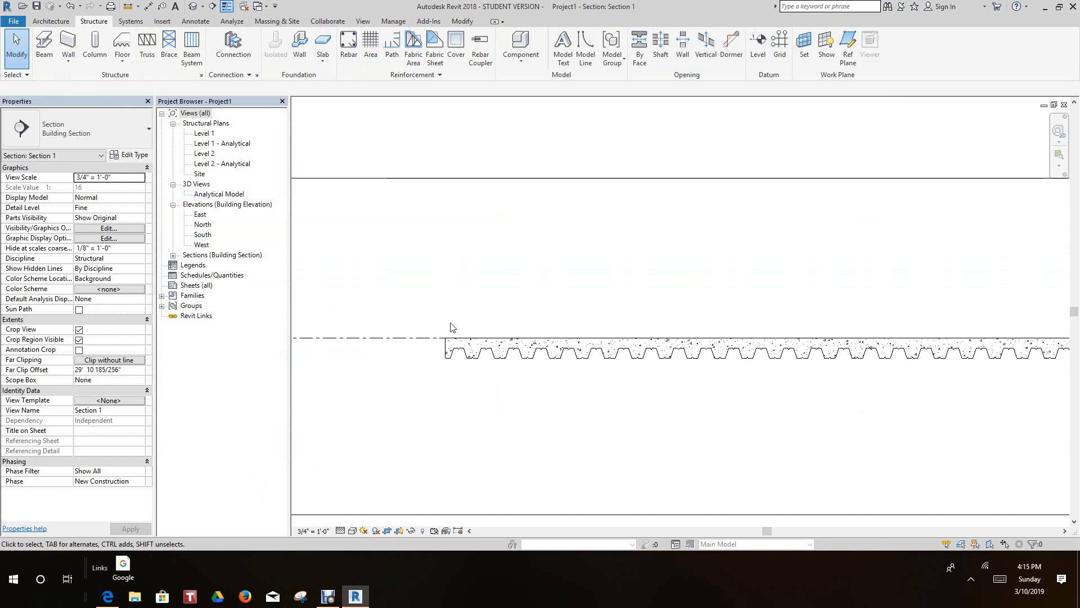
# - Open the Level 2 structural plan and rotate the floor's span direction symbol 90° about its centre
pyautogui.doubleClick(207, 154)
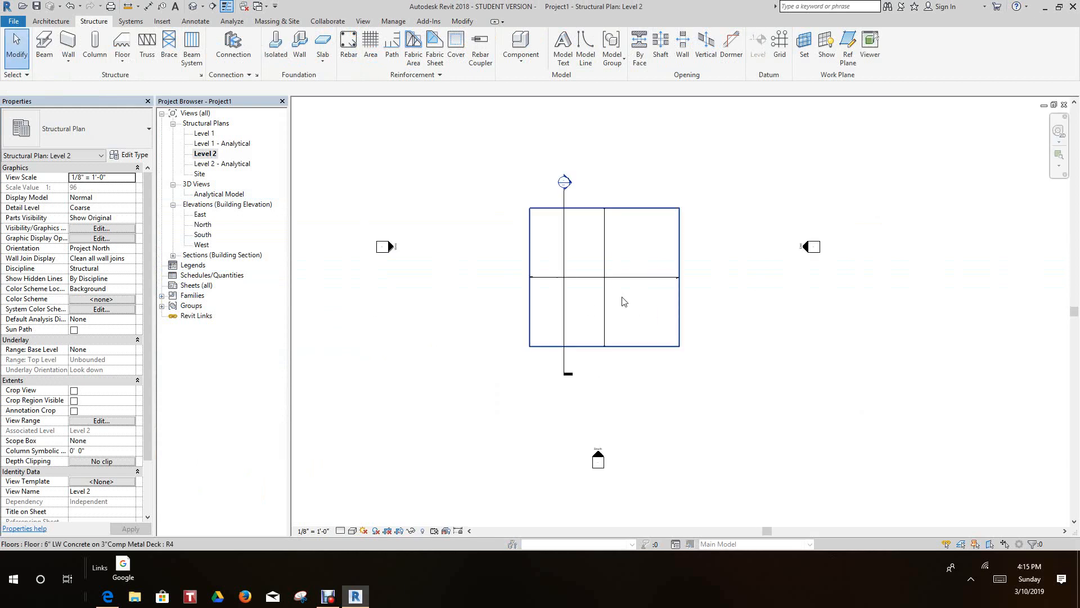
pyautogui.scroll(5, 623, 302)
pyautogui.scroll(1, 601, 309)
pyautogui.scroll(-1, 608, 299)
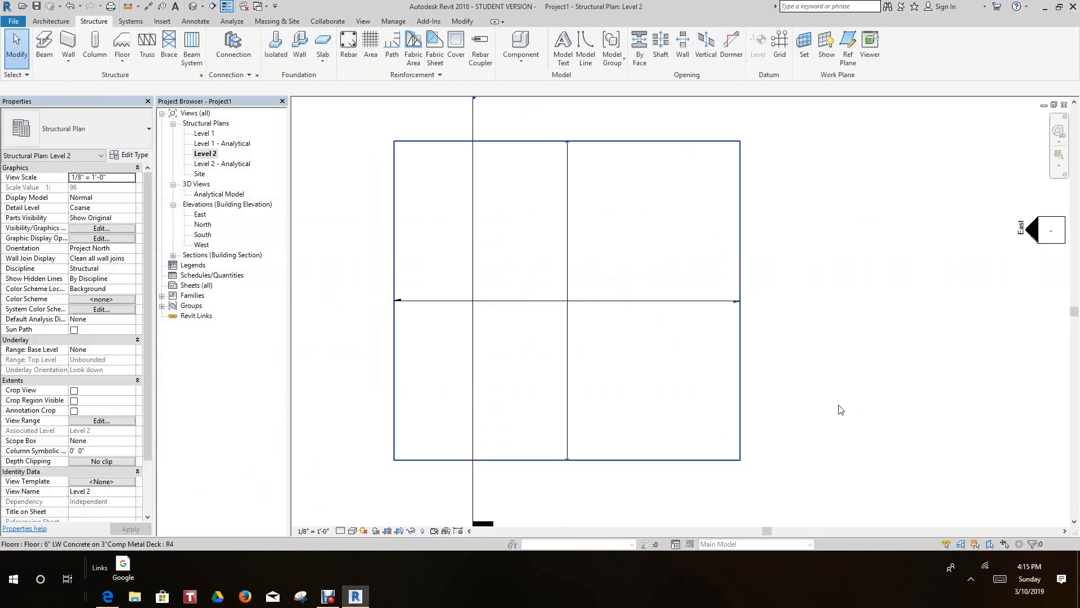
pyautogui.click(601, 304)
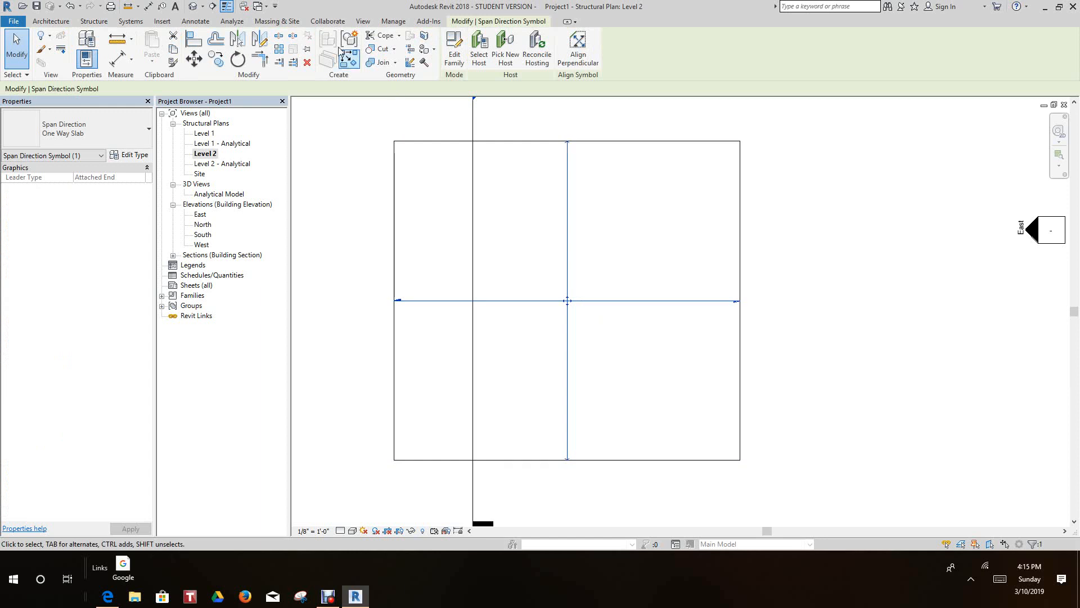
pyautogui.click(238, 58)
pyautogui.click(568, 197)
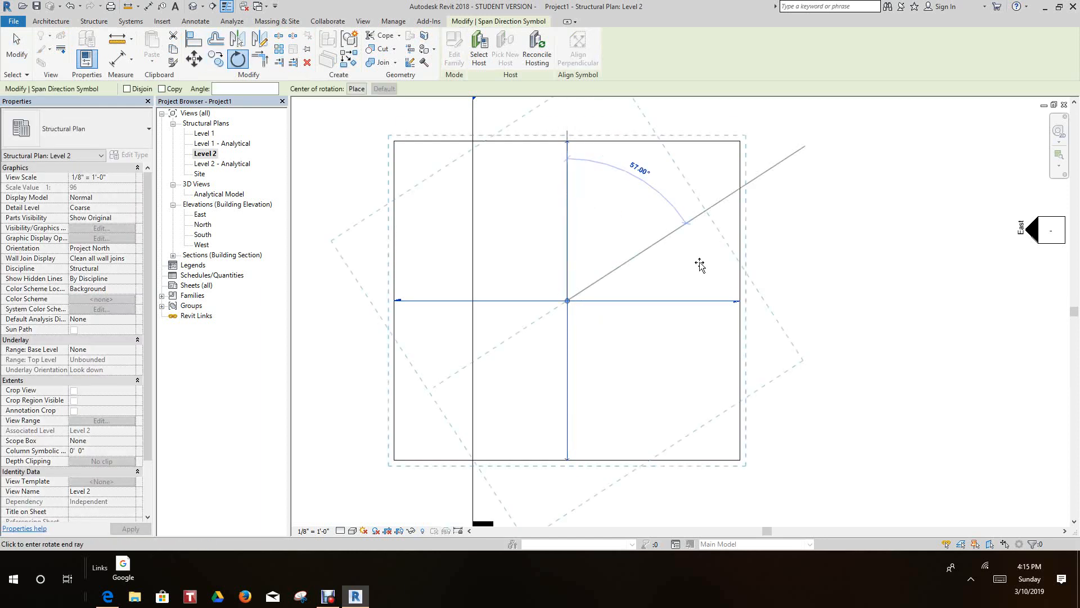
pyautogui.click(779, 305)
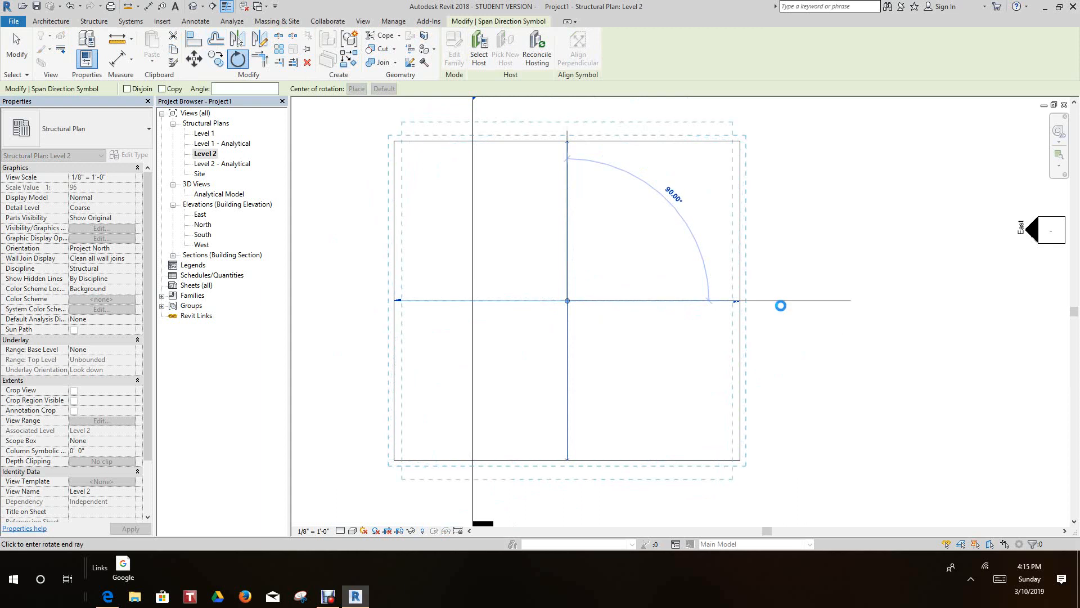
# - Open the building section from its marker on the plan and examine the composite deck along the floor with the rotated span direction
pyautogui.scroll(-2, 701, 293)
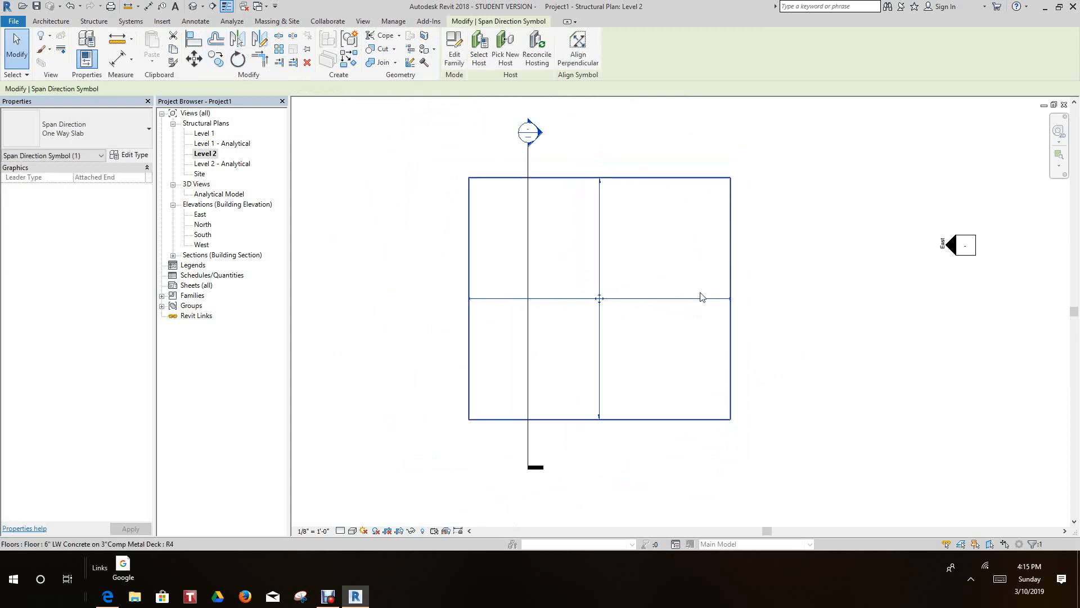
pyautogui.doubleClick(563, 158)
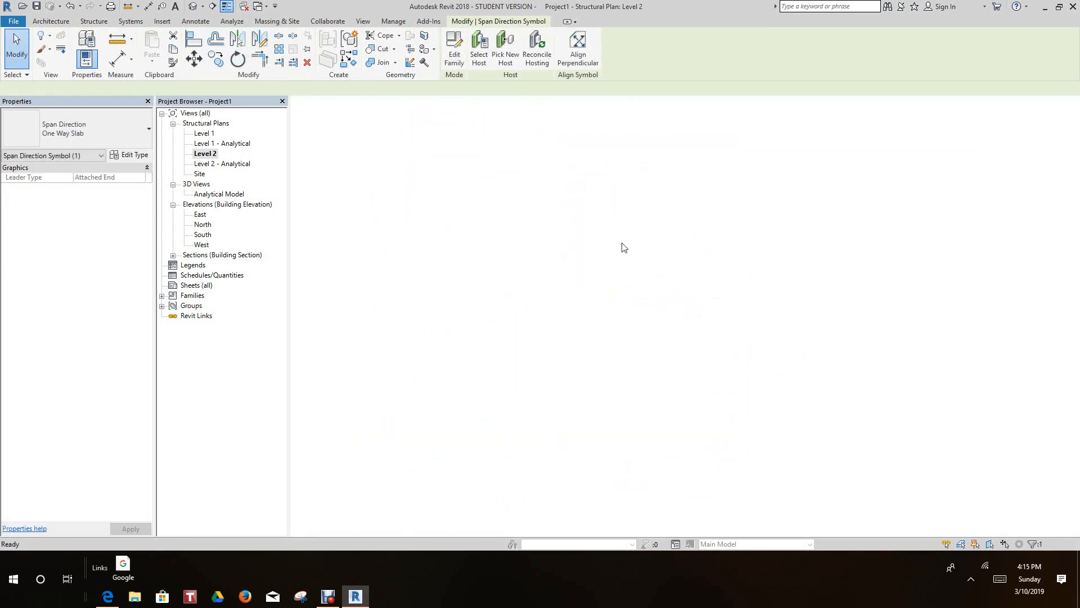
pyautogui.scroll(6, 579, 342)
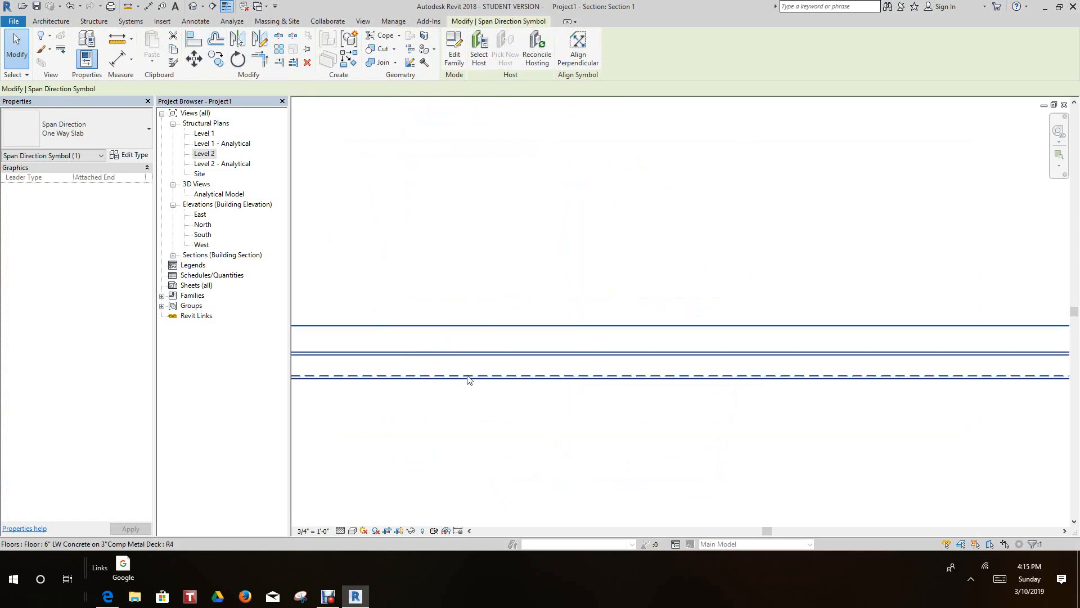
pyautogui.scroll(-3, 509, 378)
pyautogui.moveTo(509, 378); pyautogui.dragTo(599, 345, button='middle')
pyautogui.scroll(-1, 599, 345)
pyautogui.scroll(1, 382, 331)
pyautogui.scroll(4, 403, 324)
pyautogui.scroll(-3, 415, 313)
pyautogui.scroll(-1, 417, 316)
pyautogui.scroll(-4, 394, 459)
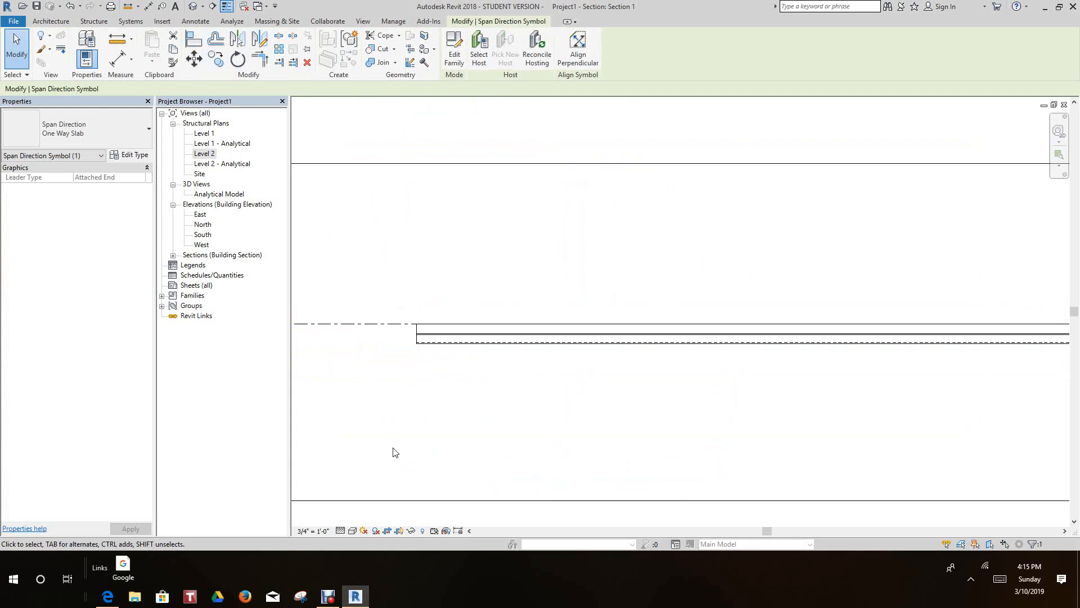
pyautogui.moveTo(538, 421); pyautogui.dragTo(451, 388, button='middle')
pyautogui.scroll(3, 448, 378)
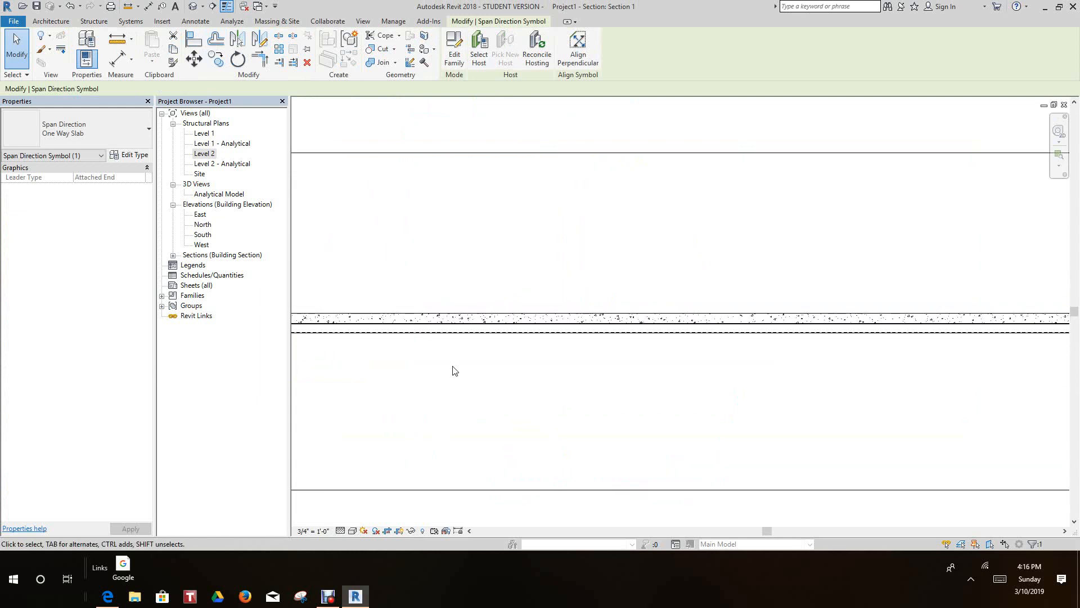